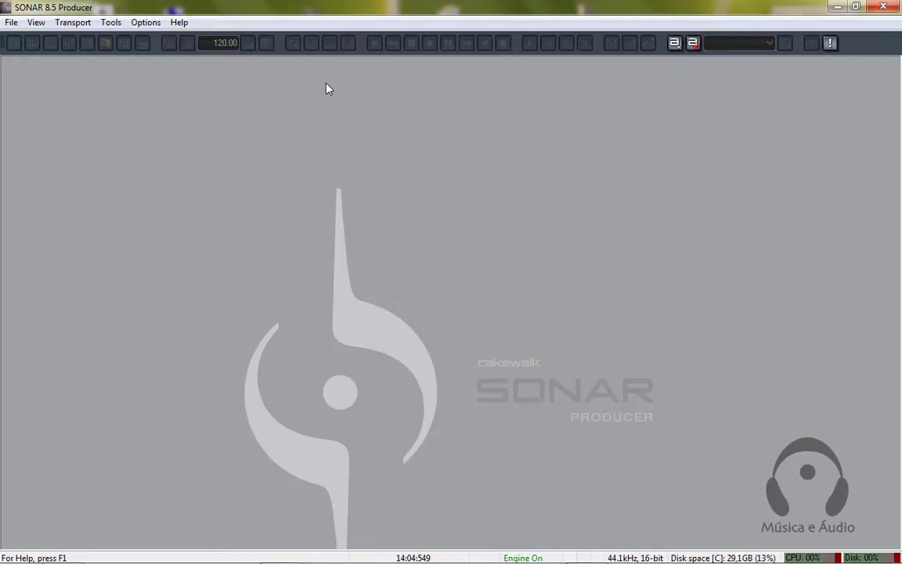
Step: Create a new project named "aula de sonar 2 85" from the Normal template, with its audio stored in its own folder
click(11, 22)
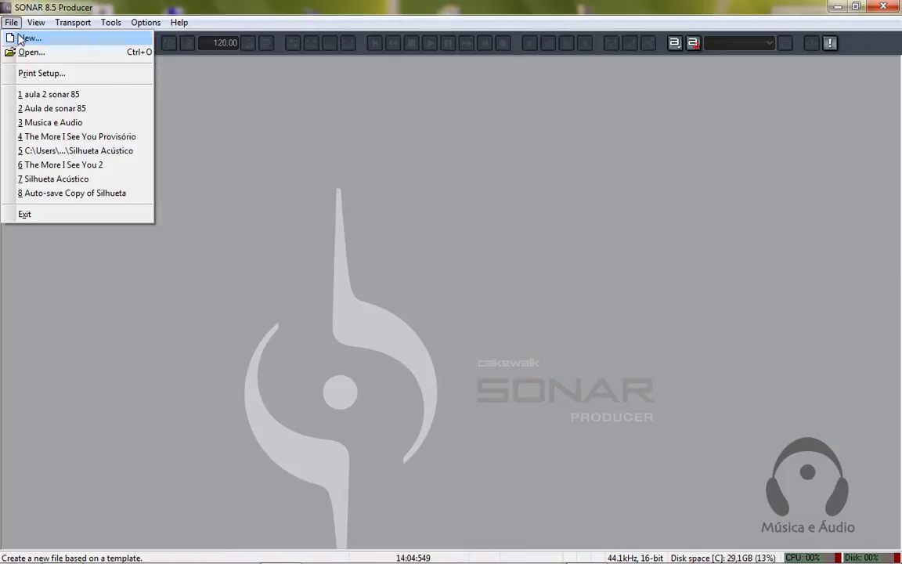
click(19, 38)
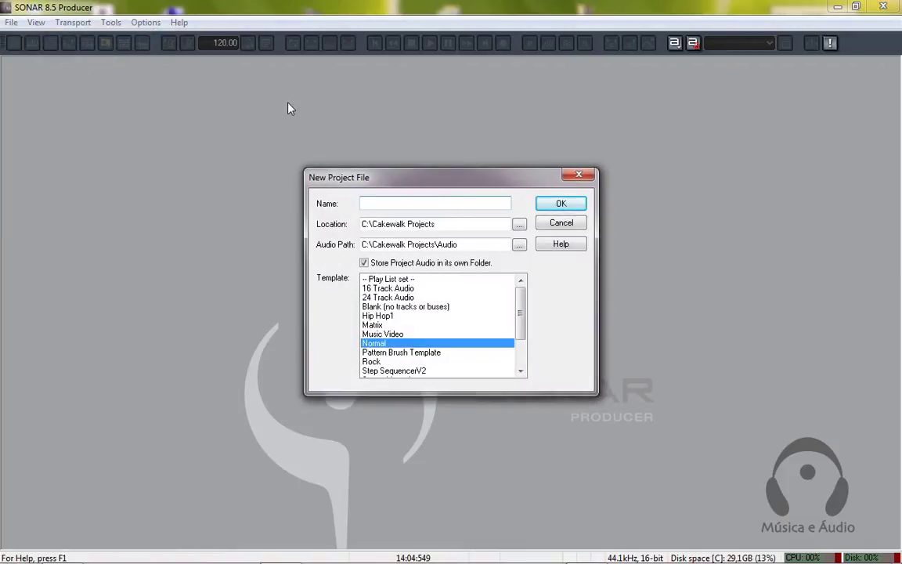
text(aula de sonar 2)
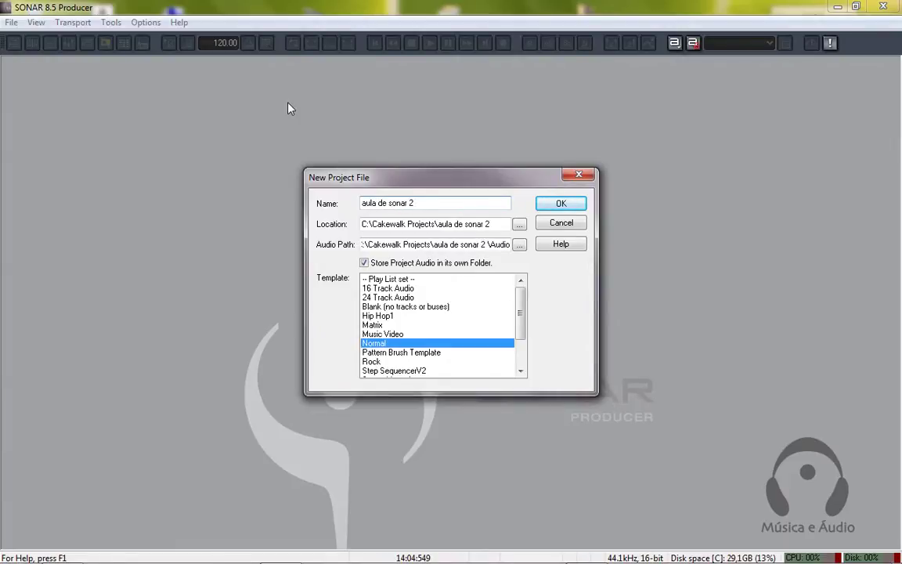
text( 85)
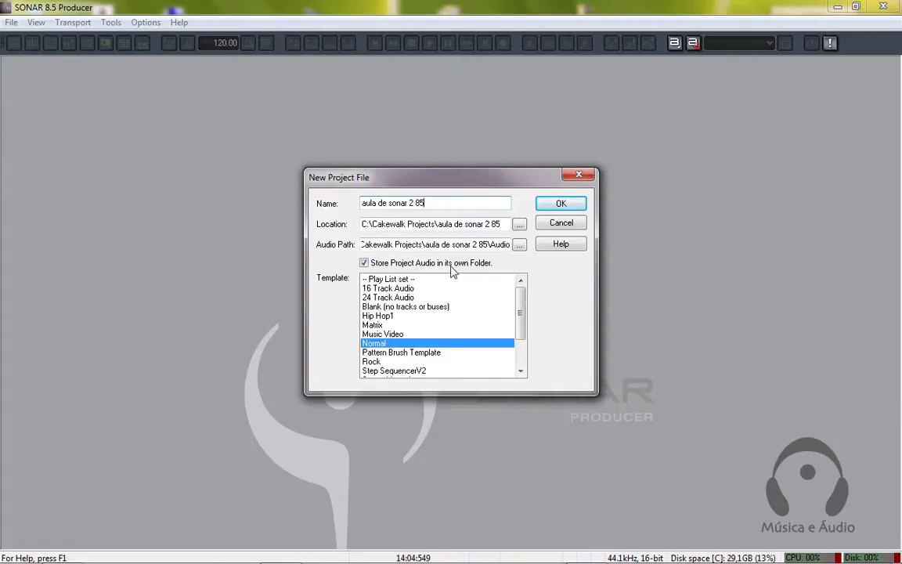
click(571, 203)
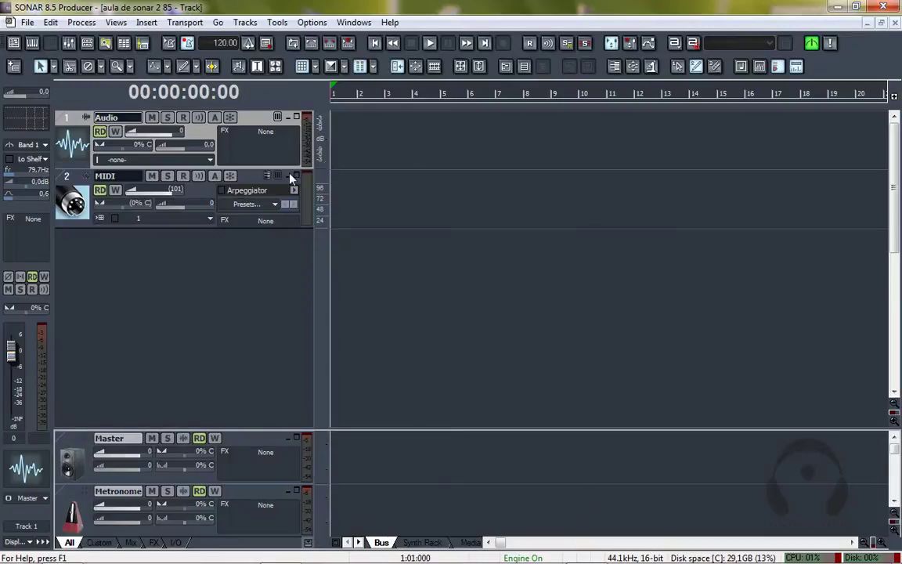
Step: Enlarge the Audio and MIDI track strips far enough to show their input and output settings
drag(279, 167, 280, 193)
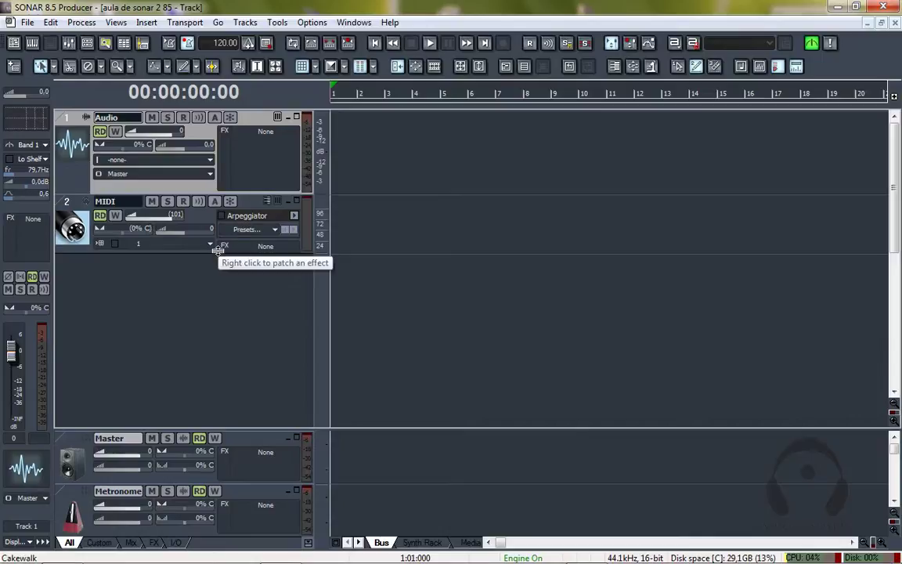
drag(219, 249, 218, 278)
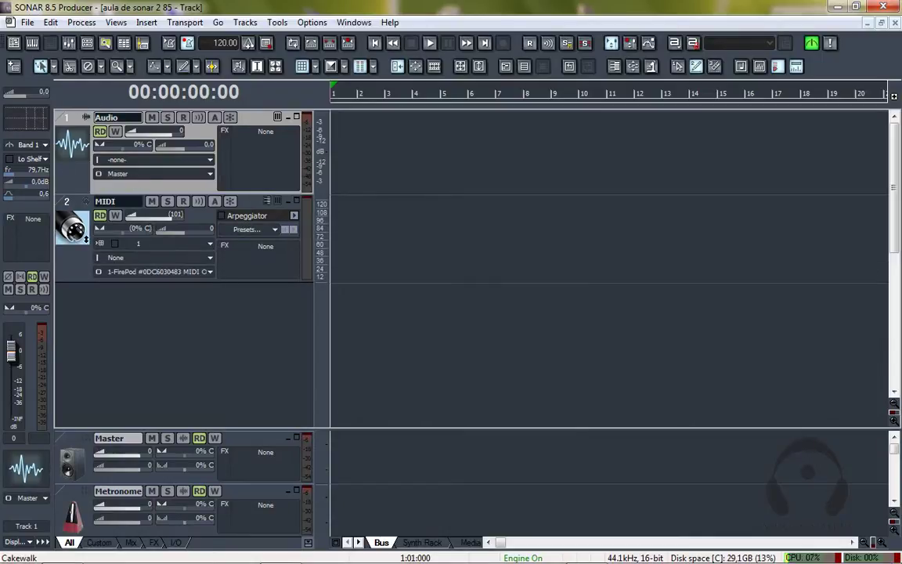
click(76, 202)
click(73, 117)
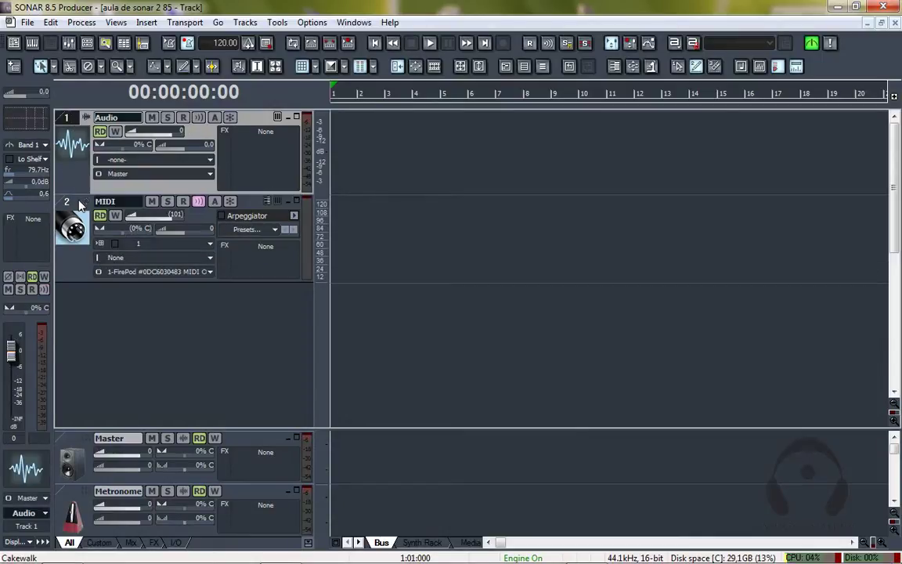
click(70, 196)
click(73, 117)
click(64, 194)
click(73, 118)
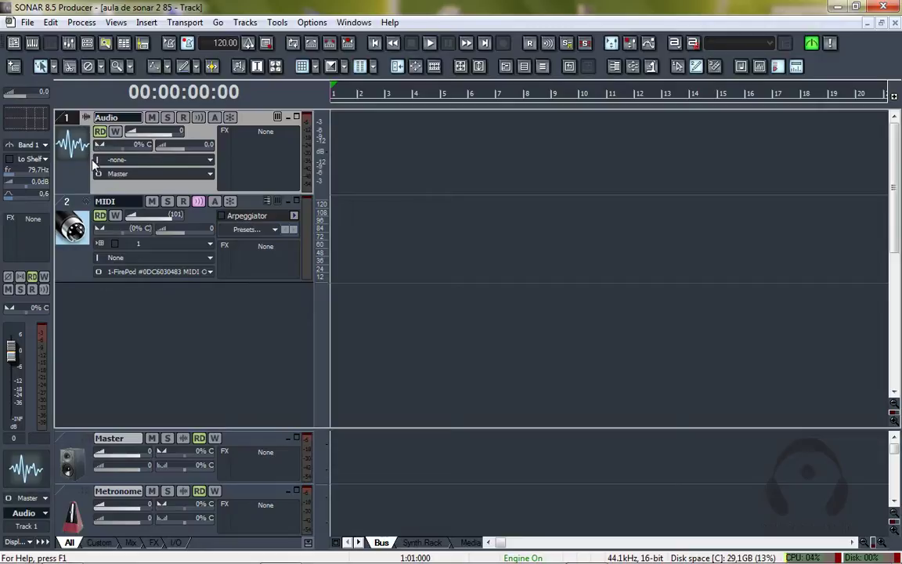
Step: Examine the input choices, including the FirePod ASIO inputs, and the output choices available for the Audio track
click(210, 161)
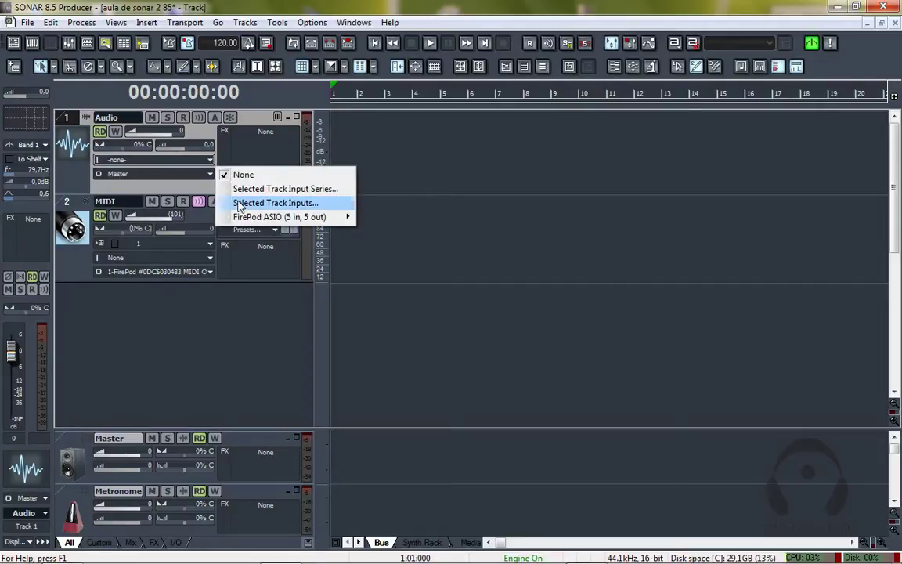
mouse_move(296, 216)
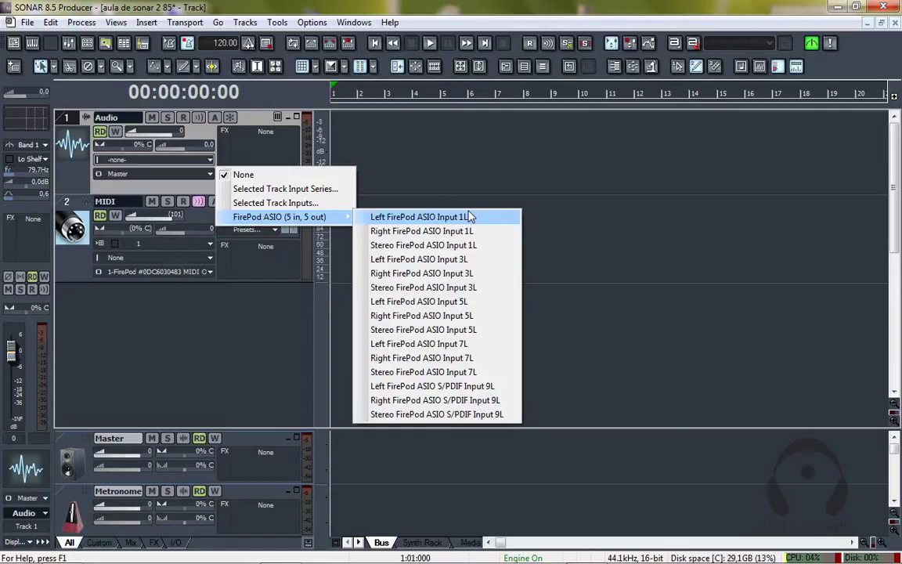
click(78, 167)
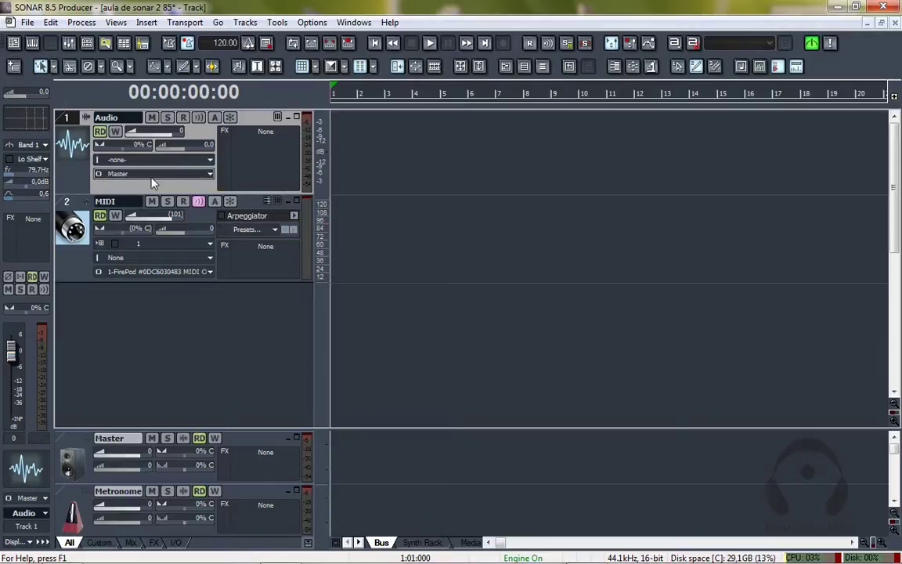
click(210, 174)
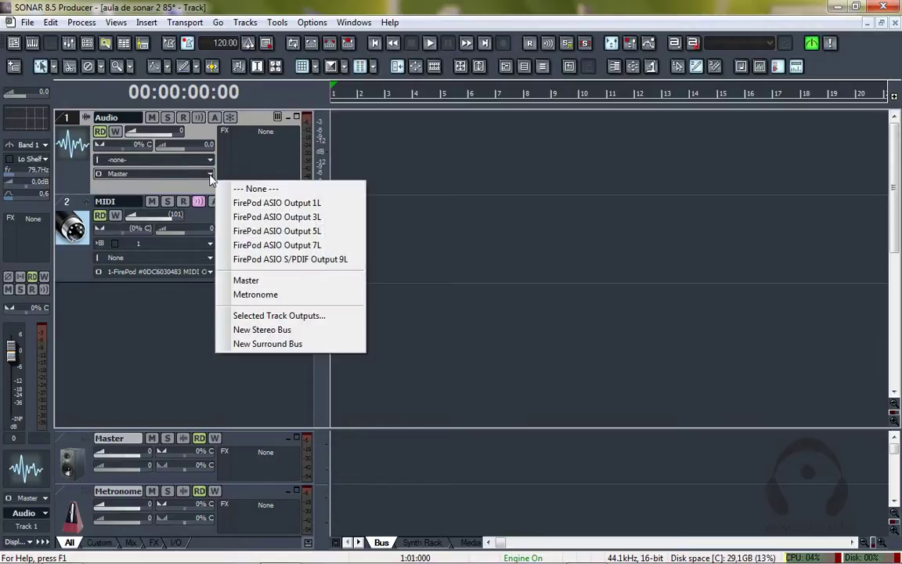
click(99, 156)
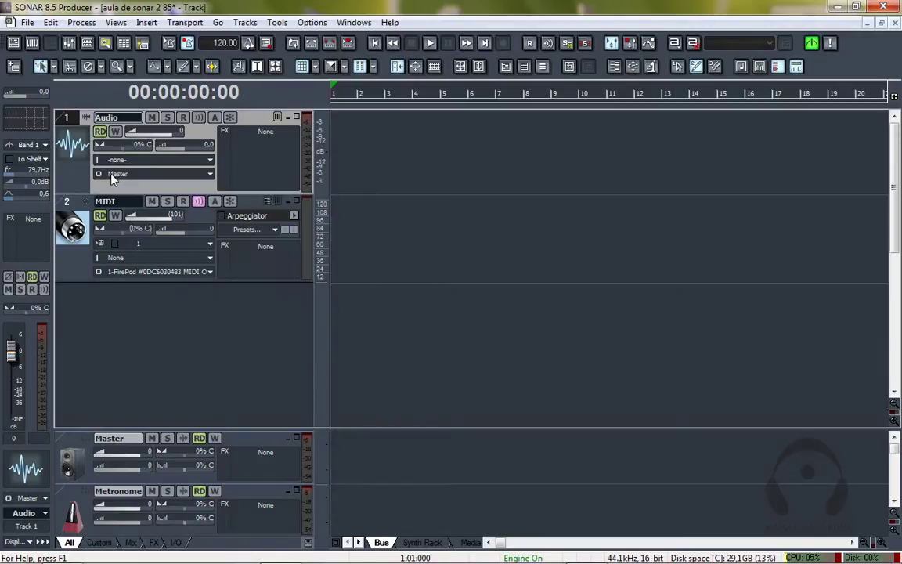
Step: Open the Console view and slightly widen the buses section against the mains section
click(69, 43)
scroll(529, 263, down, 2)
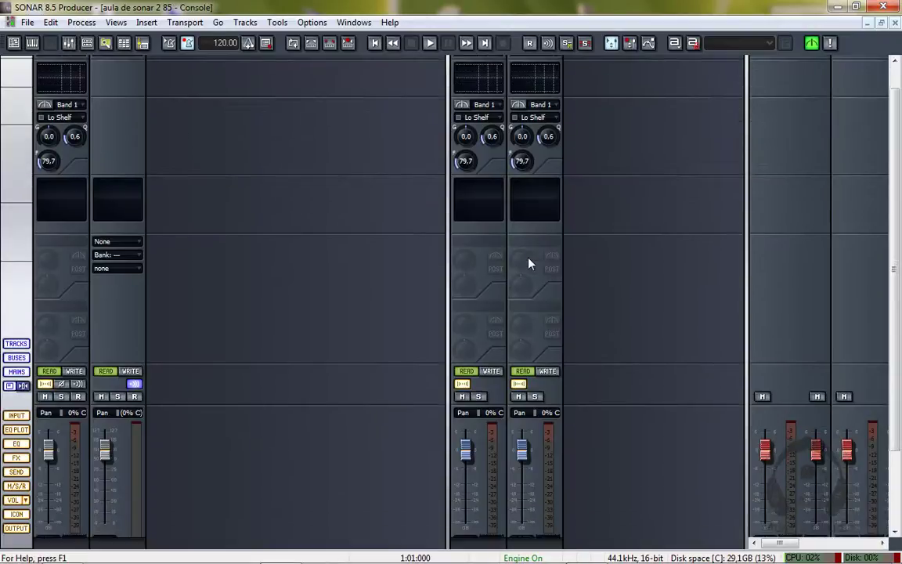
scroll(529, 264, down, 2)
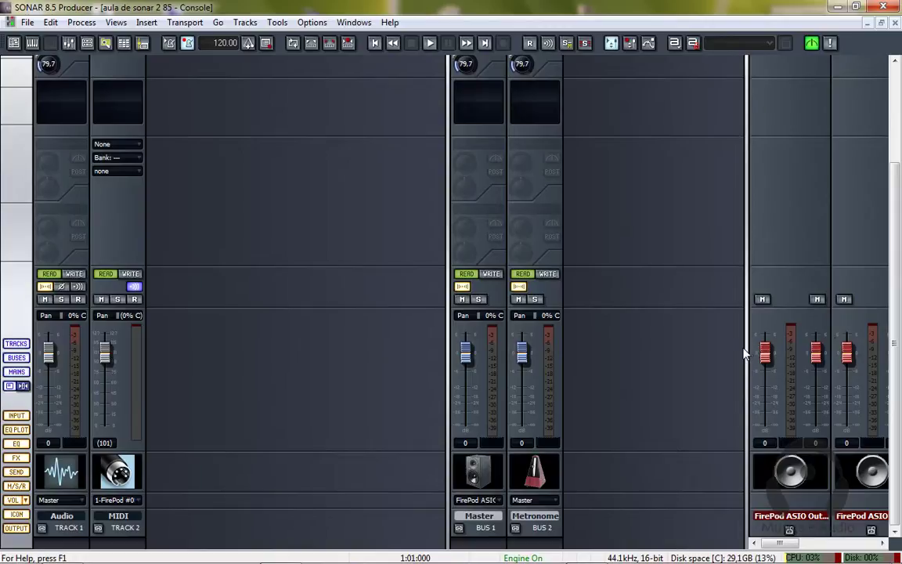
drag(745, 348, 754, 346)
scroll(178, 239, up, 5)
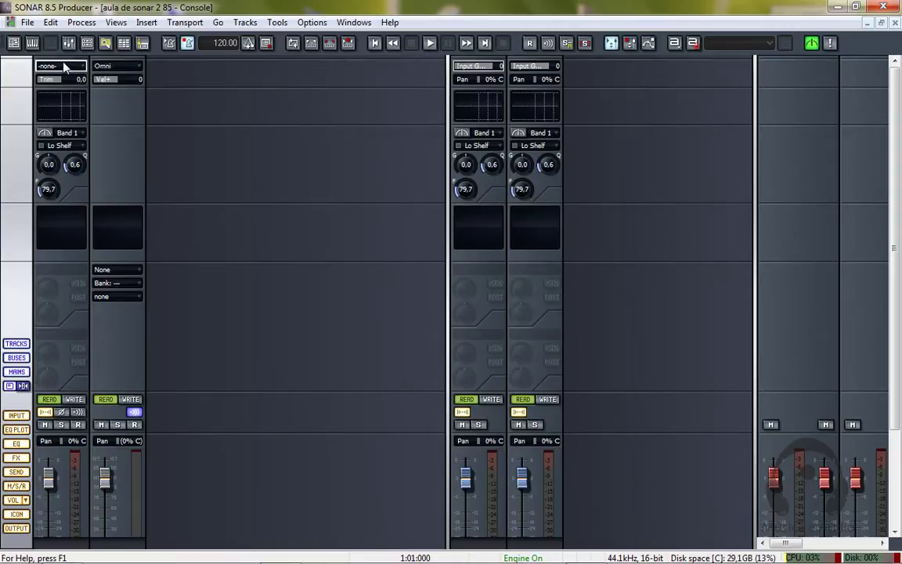
Step: Set the Audio track's input to Left FirePod ASIO Input 5L in the console
click(83, 68)
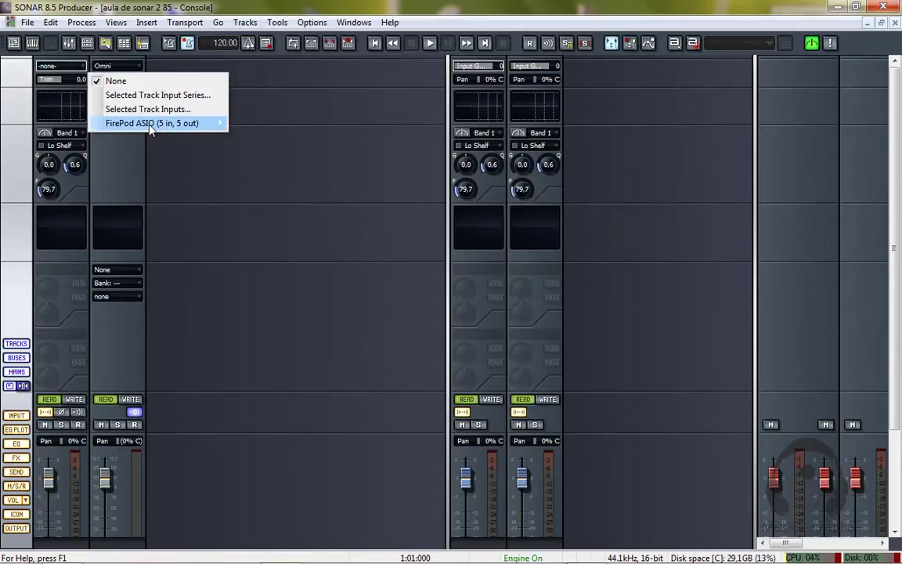
mouse_move(141, 123)
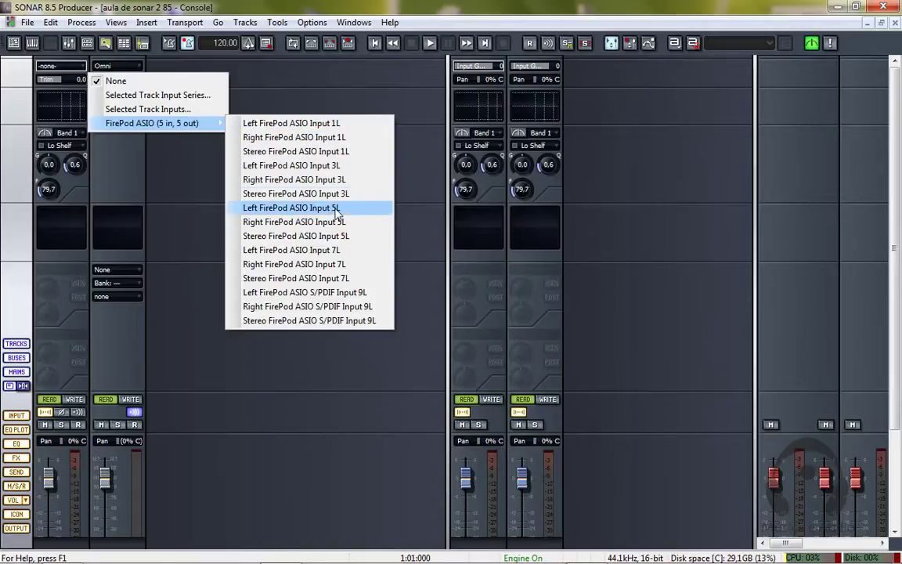
click(371, 215)
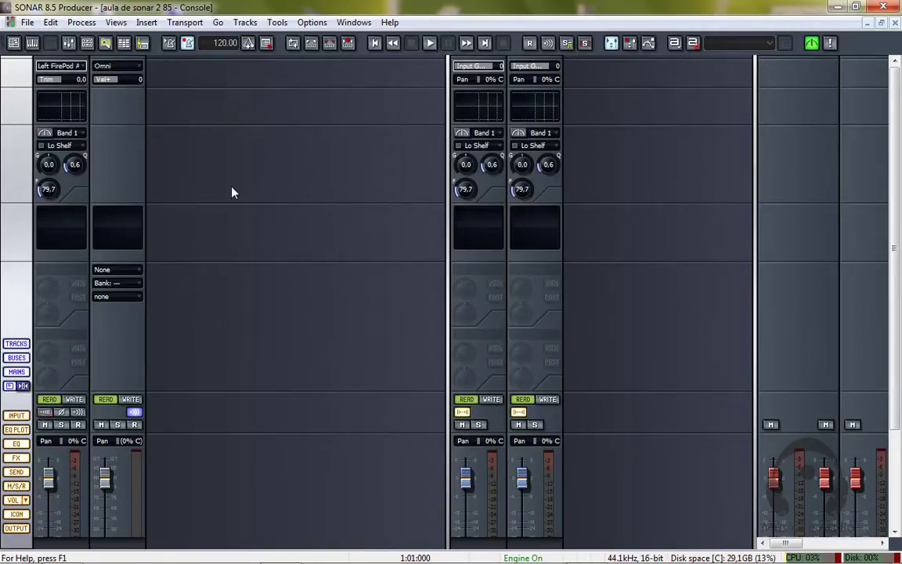
Step: Look over the Audio channel strip's EQ, effects and send sections in the console
scroll(232, 191, down, 3)
scroll(229, 167, up, 3)
right_click(55, 292)
click(70, 269)
Step: Pan the Audio channel to 7% right in the console
scroll(94, 271, down, 3)
scroll(94, 274, down, 3)
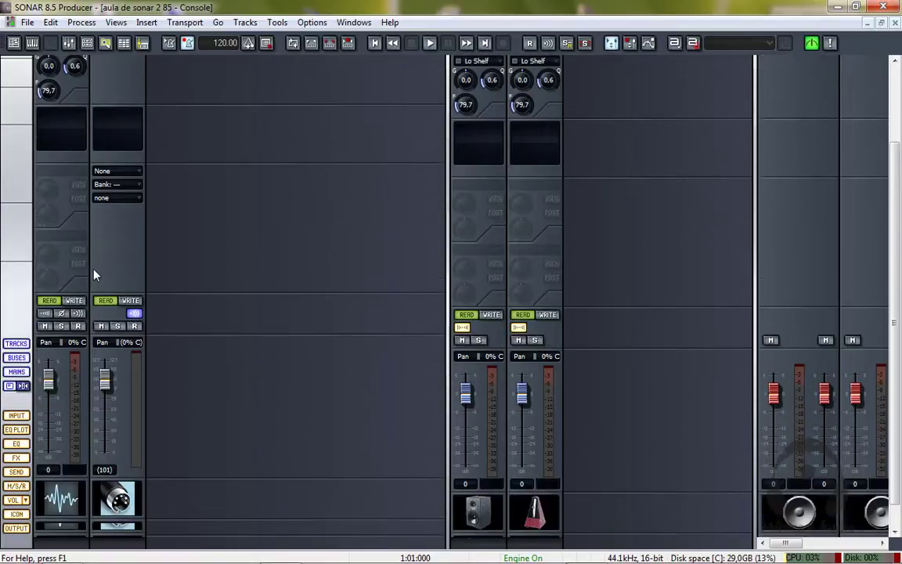
drag(62, 328, 86, 328)
drag(65, 328, 59, 328)
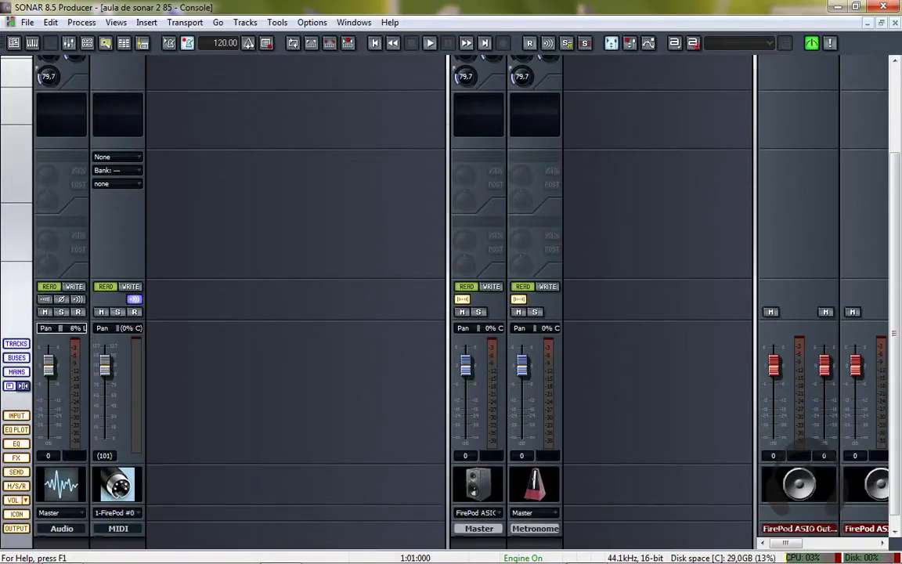
Step: Try out automation write and input echo on the Audio channel, and return to the Track view by closing the console
click(75, 288)
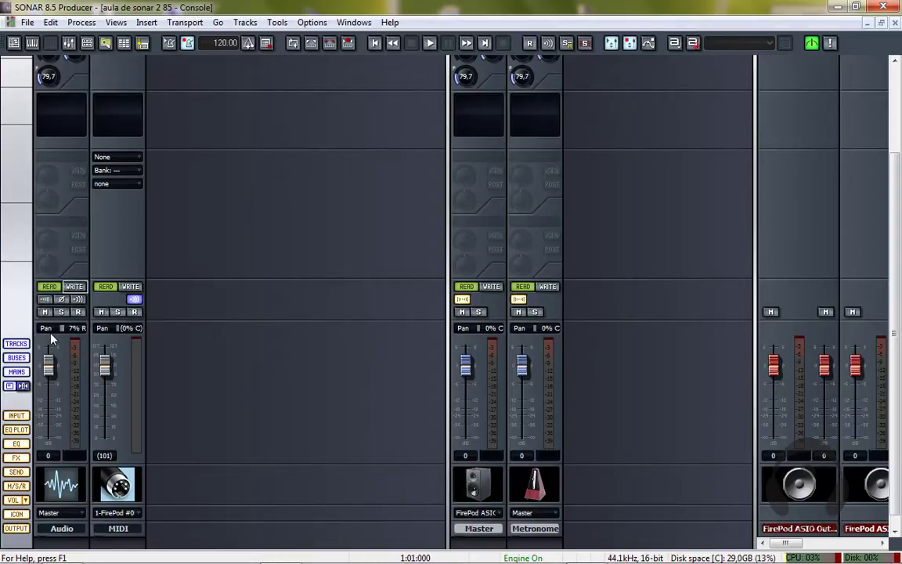
scroll(139, 318, down, 1)
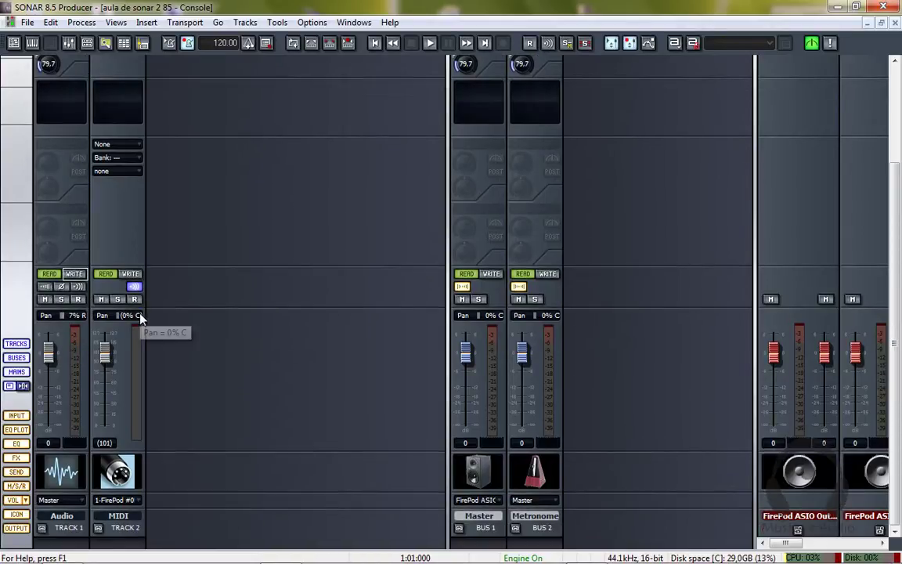
click(79, 287)
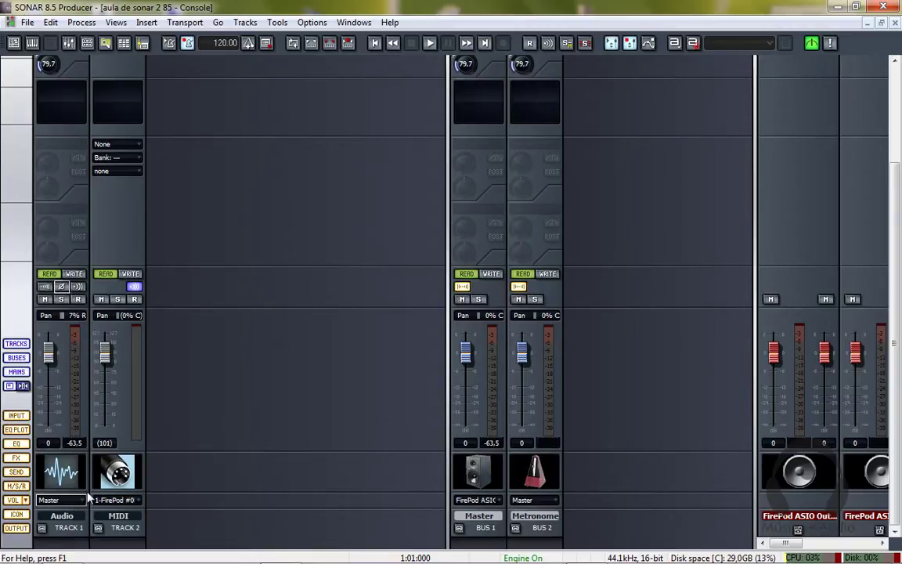
click(896, 24)
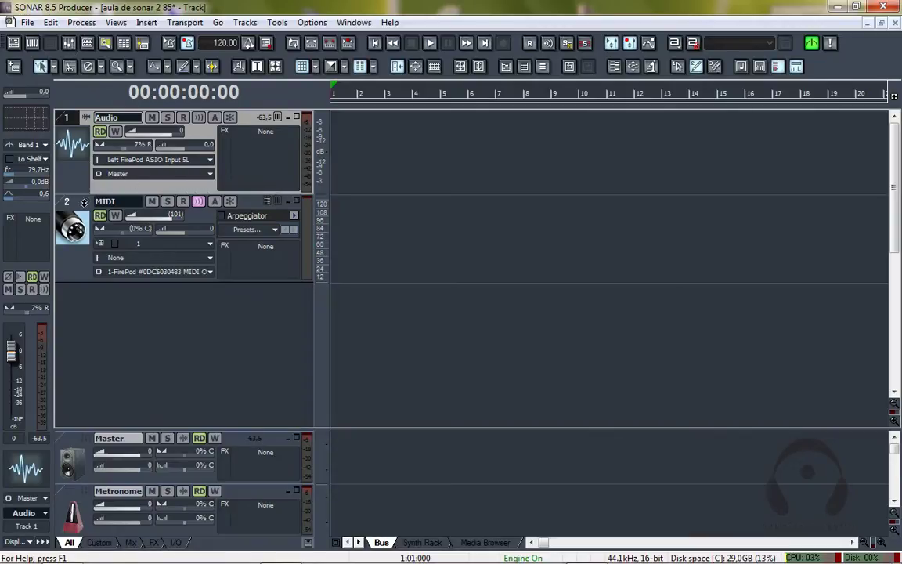
Step: Select the MIDI track and examine the MIDI input ports and channels it can receive from
click(69, 208)
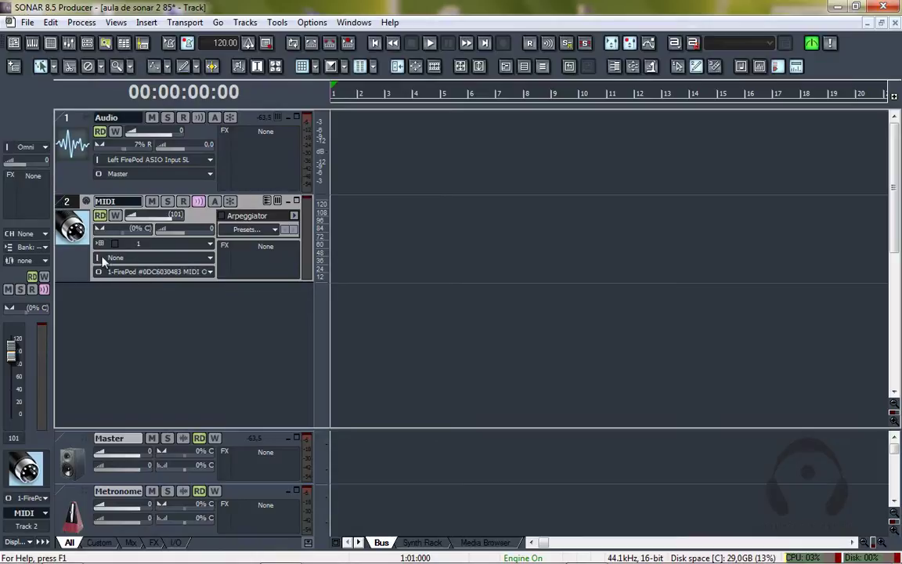
click(210, 259)
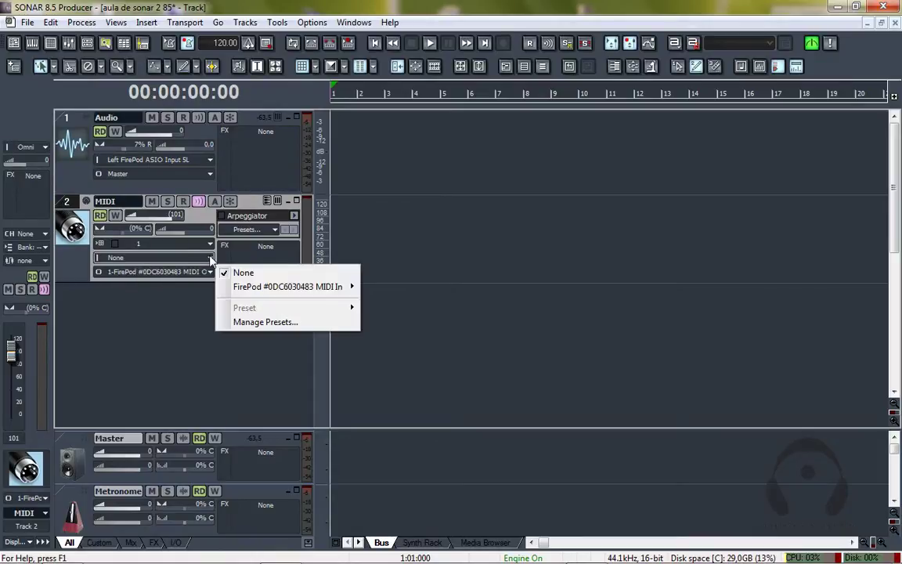
mouse_move(357, 291)
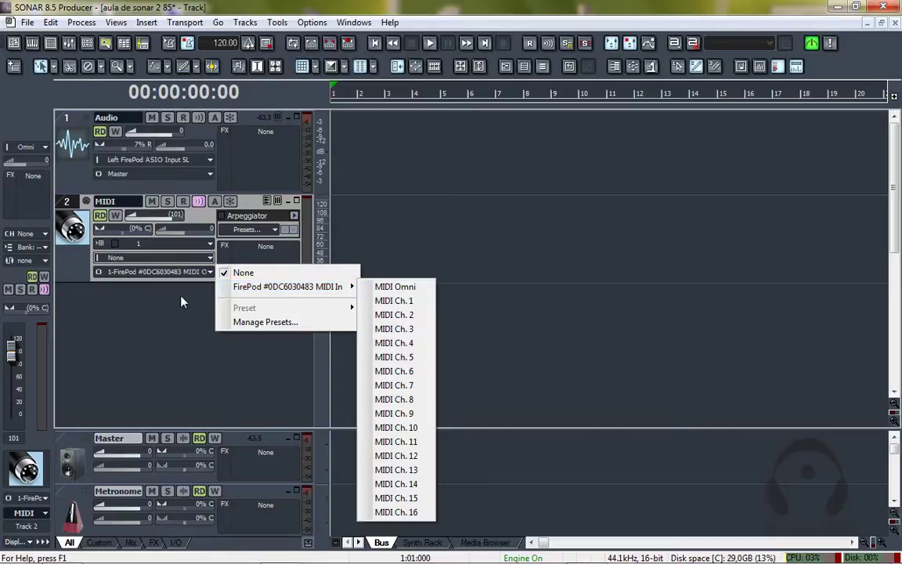
click(164, 267)
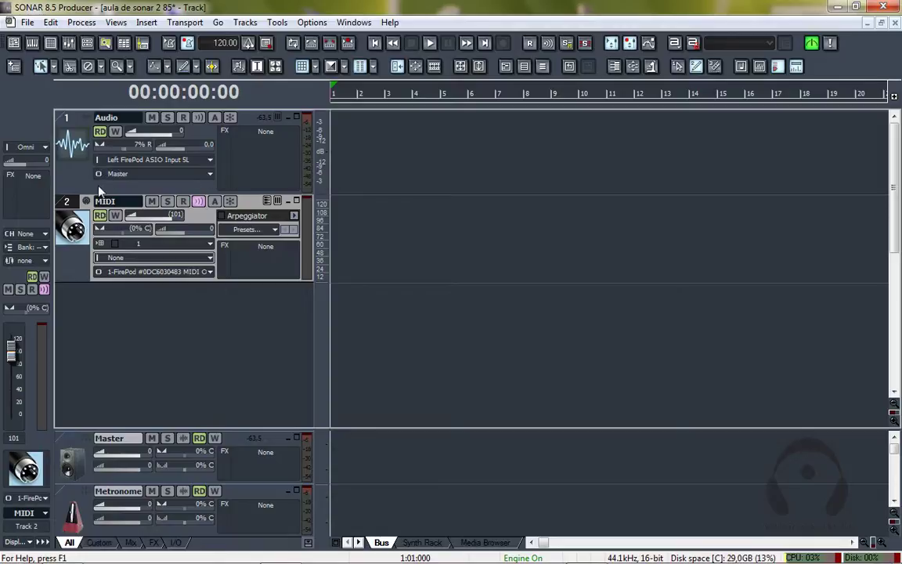
click(70, 163)
click(64, 217)
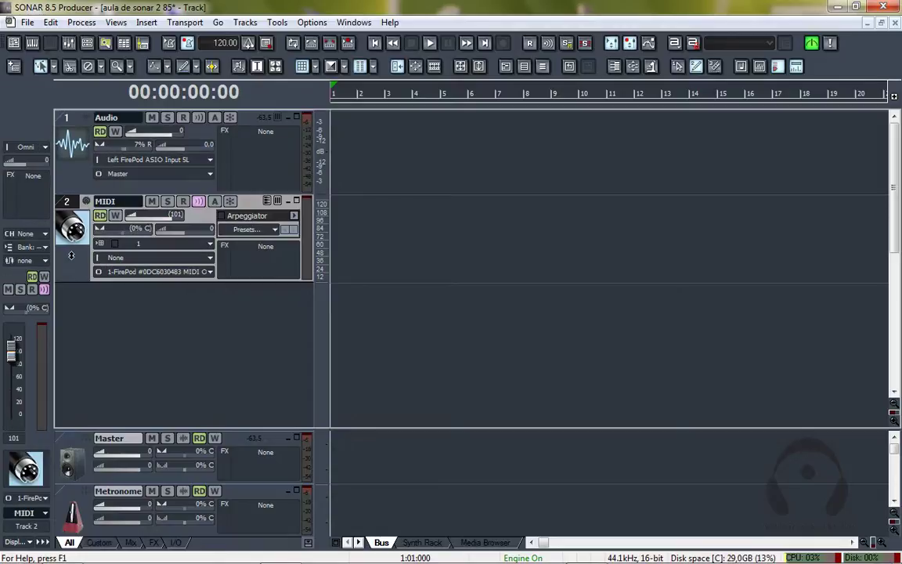
click(68, 157)
click(71, 264)
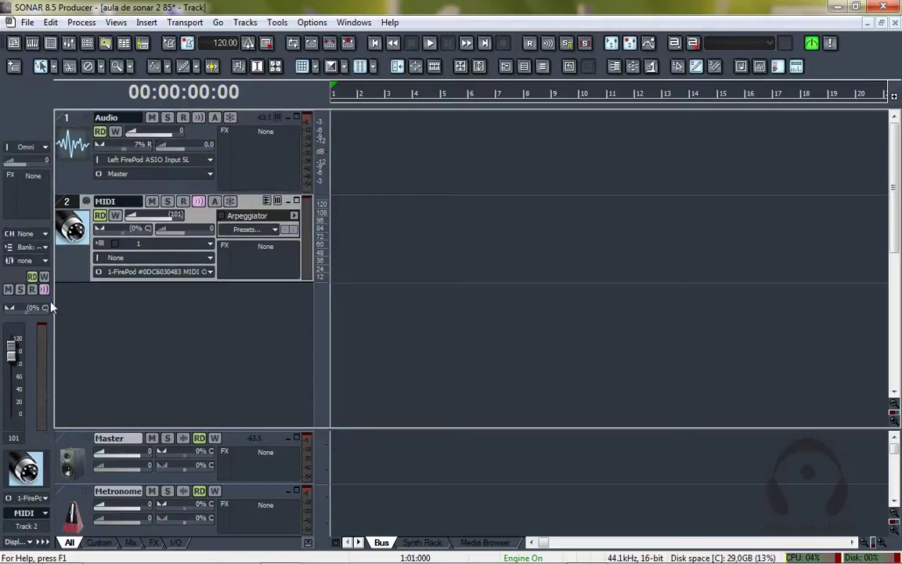
Step: Examine the audio main destination options for inserting multiple tracks, keep Master selected, and cancel without inserting any
right_click(103, 305)
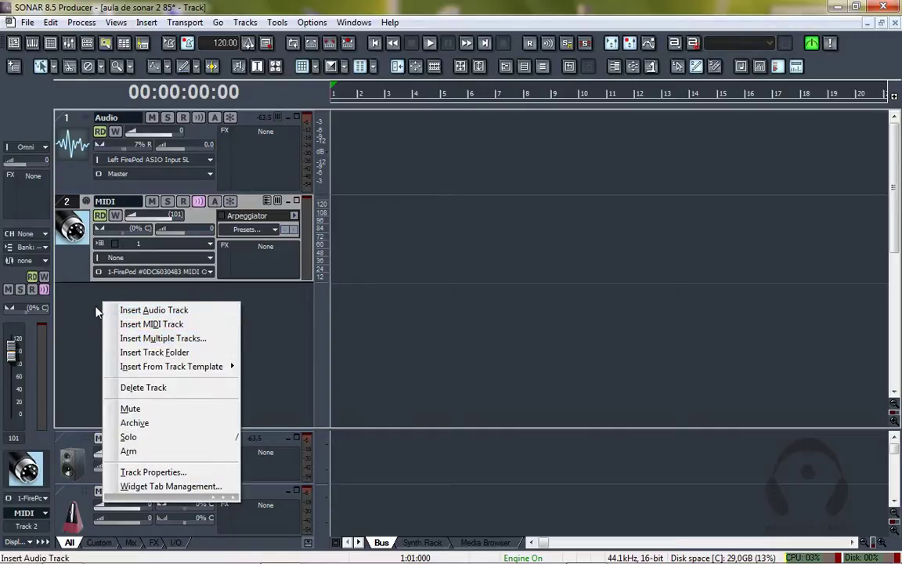
click(98, 316)
right_click(102, 318)
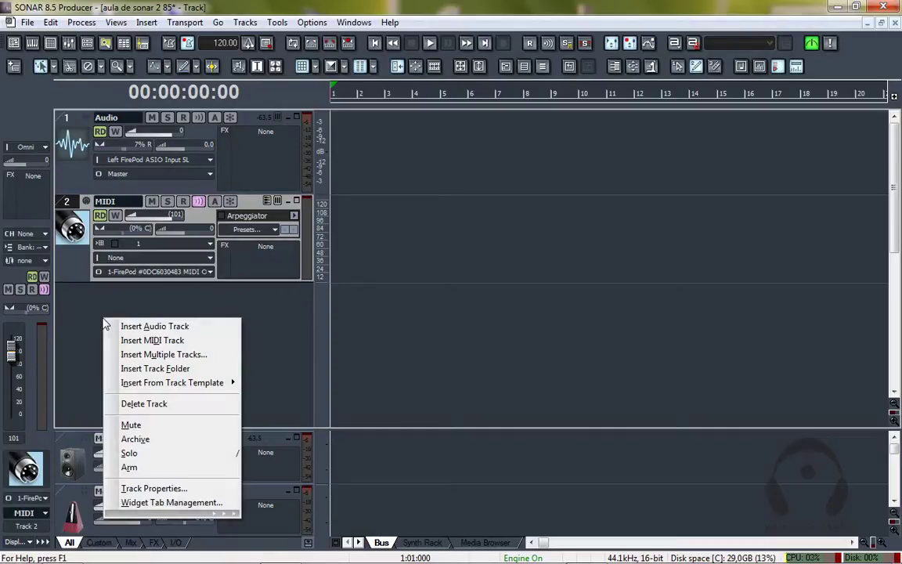
click(177, 359)
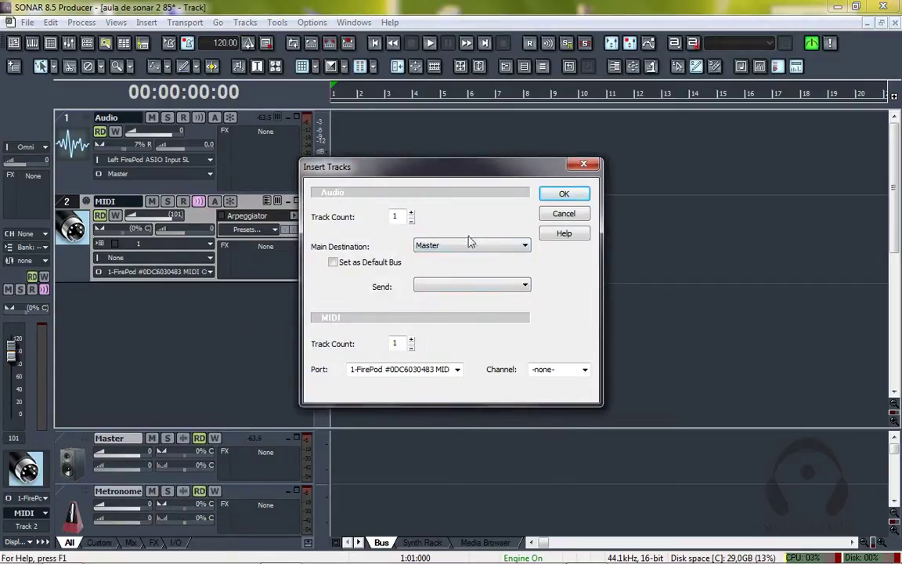
click(523, 247)
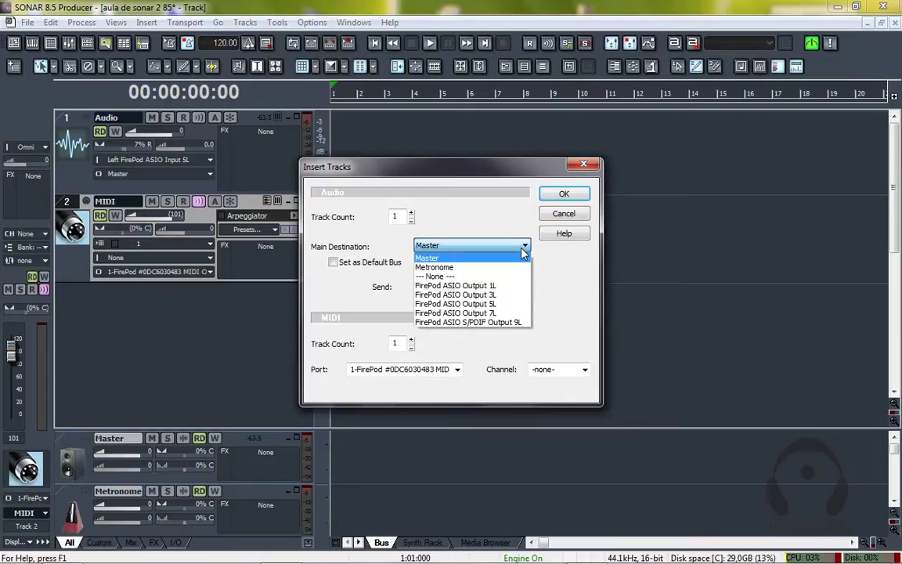
click(459, 260)
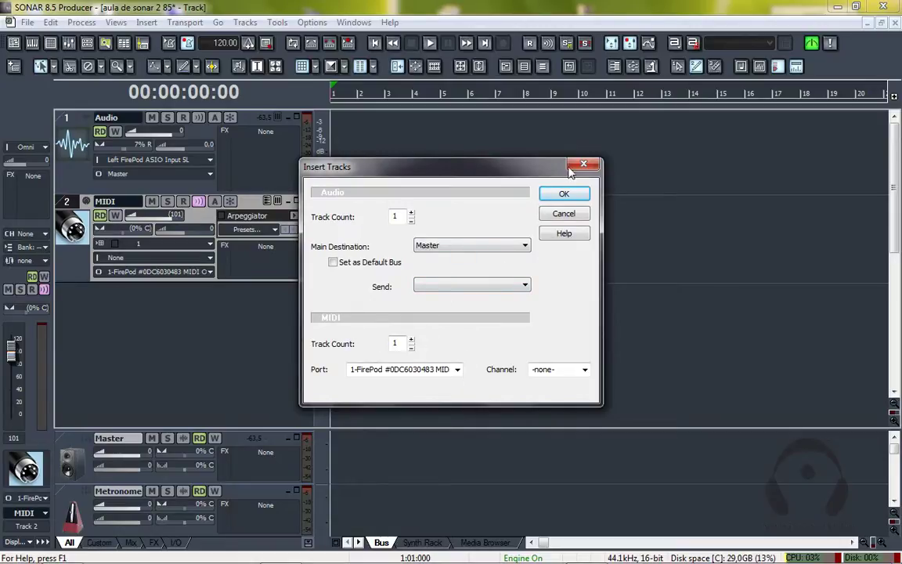
click(556, 222)
Step: Insert a track folder below the MIDI track and move the Audio track into it
right_click(104, 303)
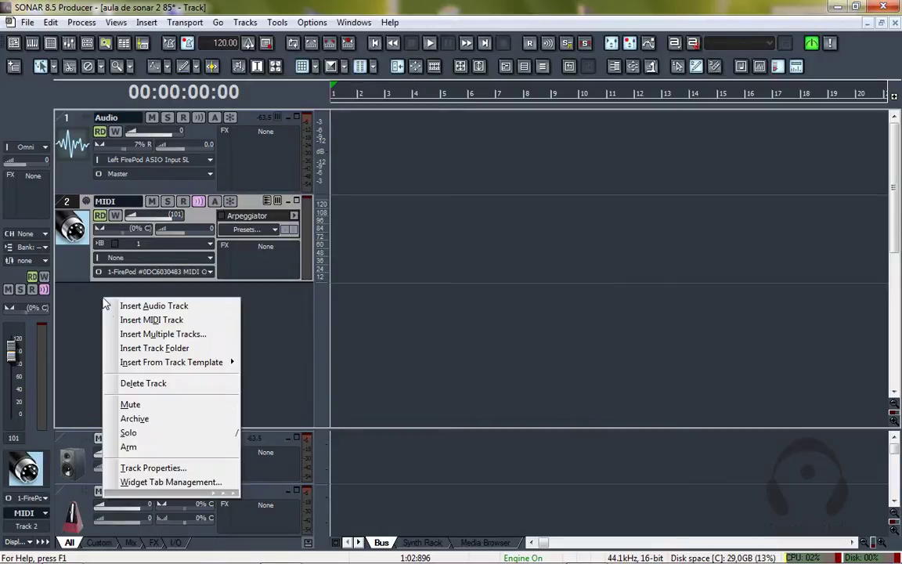
click(153, 349)
drag(153, 294, 152, 372)
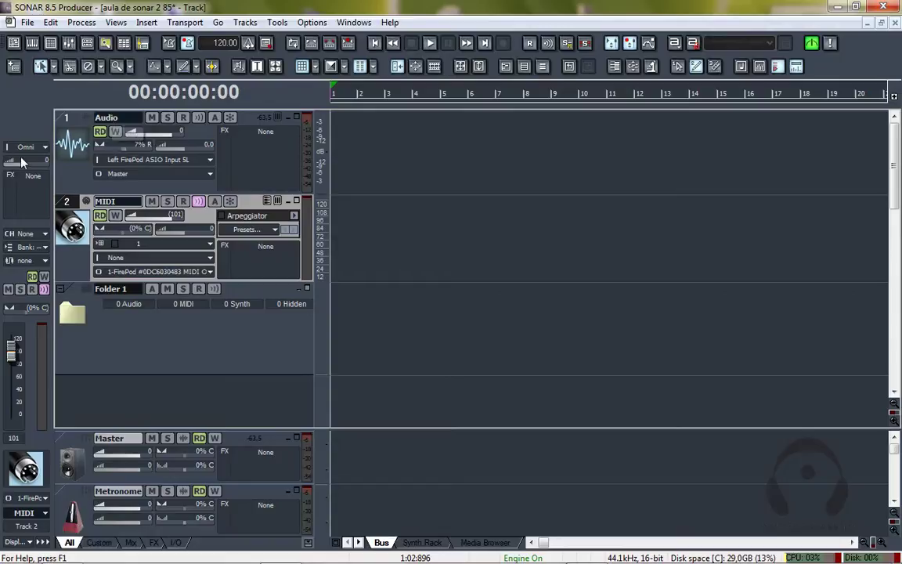
click(65, 119)
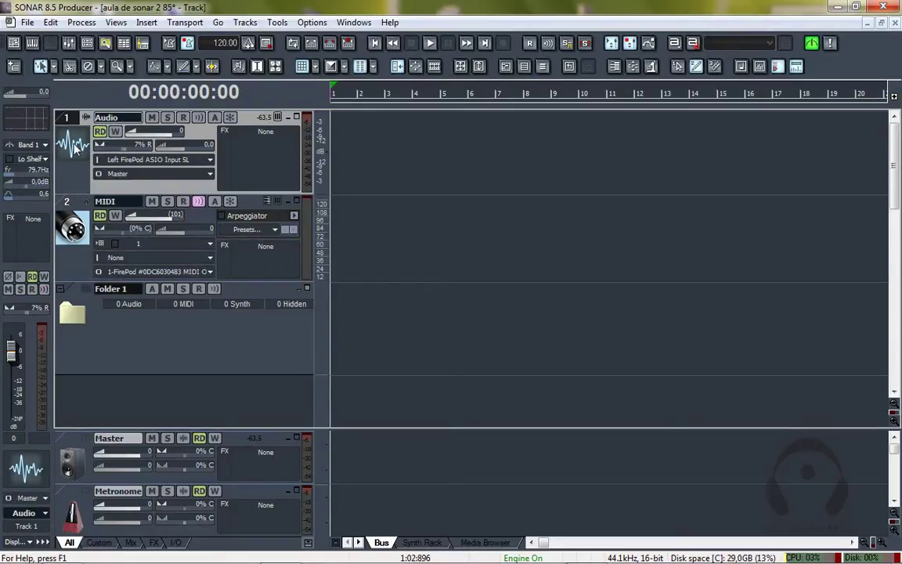
drag(86, 117, 95, 314)
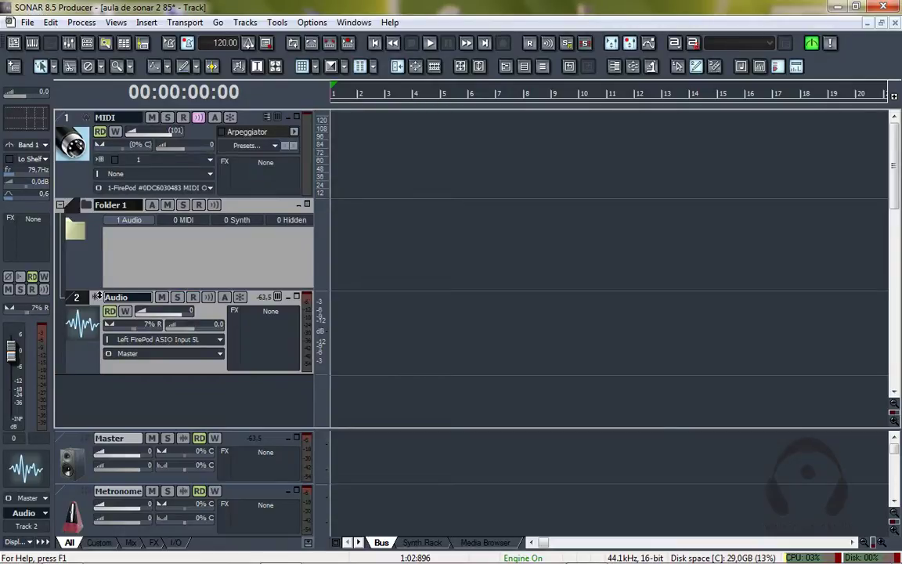
Step: Move the Audio track out of the folder to above the MIDI track, and delete the track folder
drag(98, 296, 87, 125)
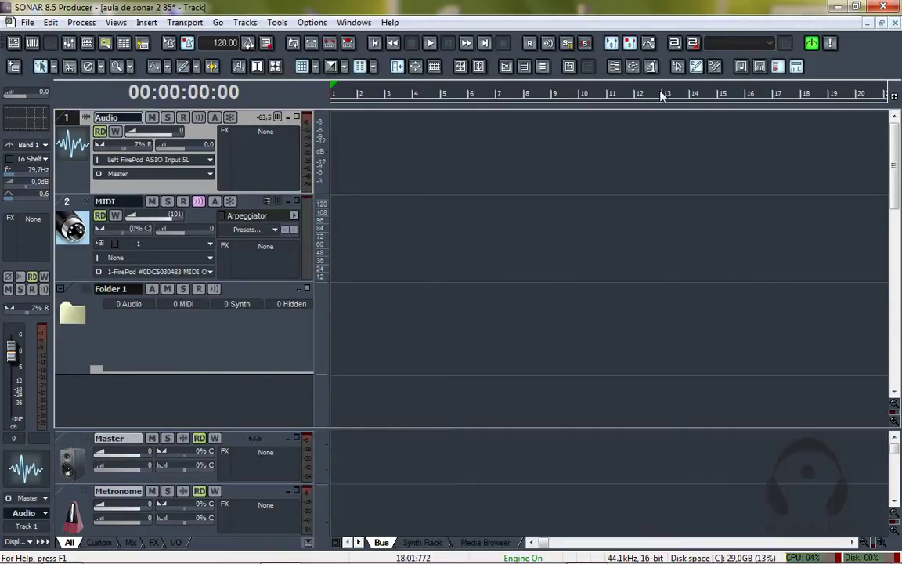
right_click(69, 294)
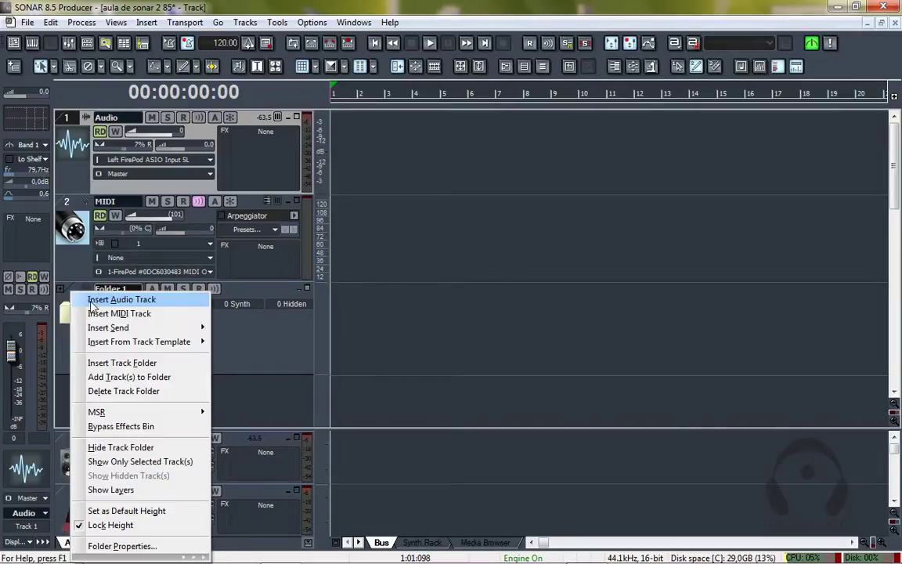
click(174, 394)
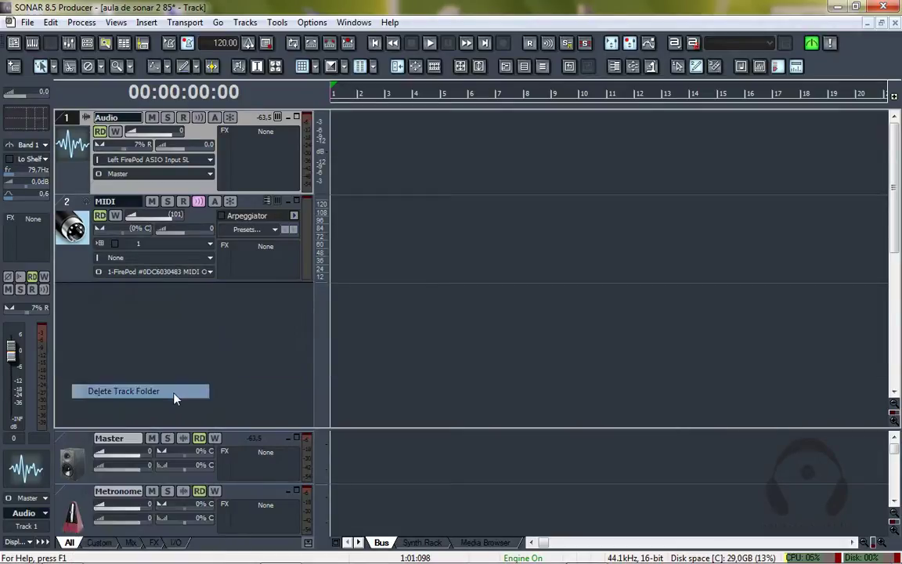
Step: Make the Audio track taller in the Track view, and widen the bus section in the console by narrowing the tracks section
drag(217, 192, 217, 217)
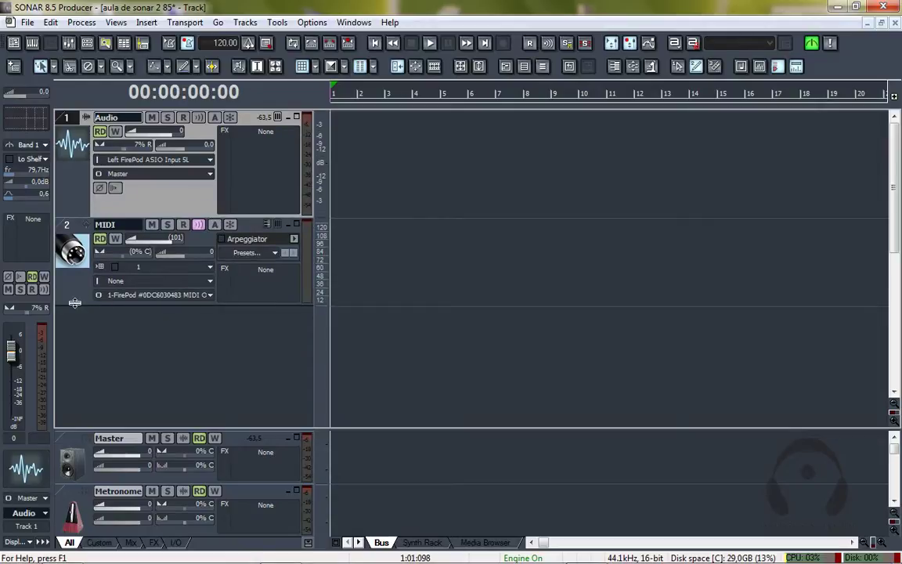
click(70, 45)
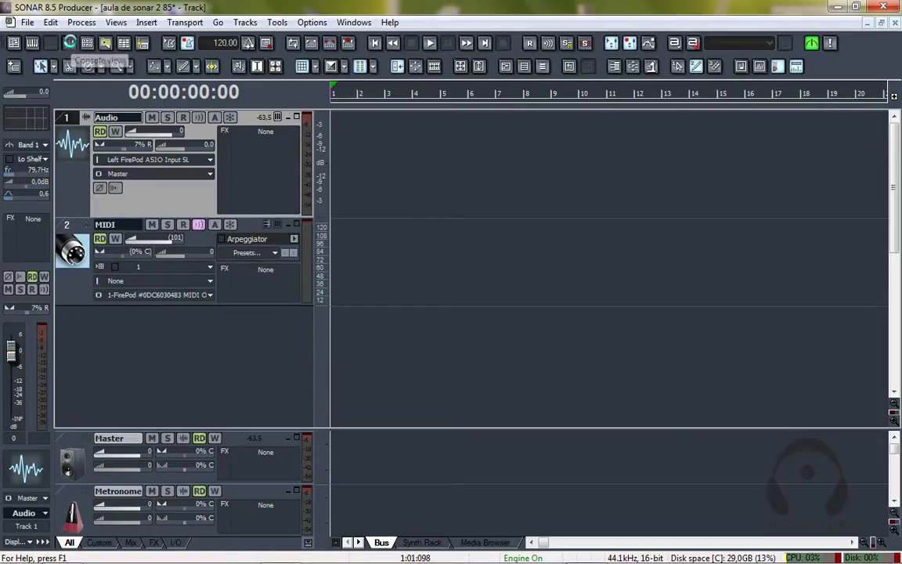
scroll(492, 256, down, 1)
scroll(492, 256, down, 3)
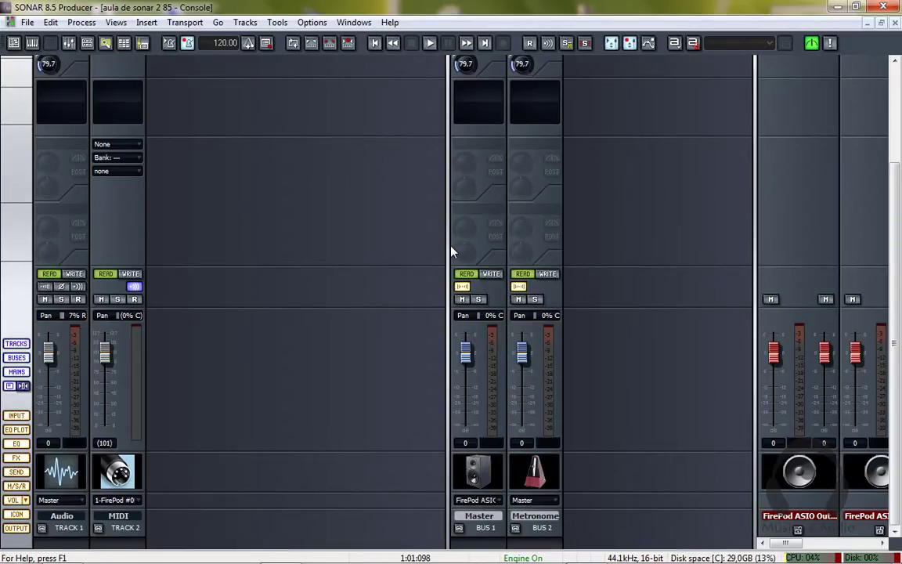
drag(448, 244, 379, 243)
scroll(430, 241, up, 5)
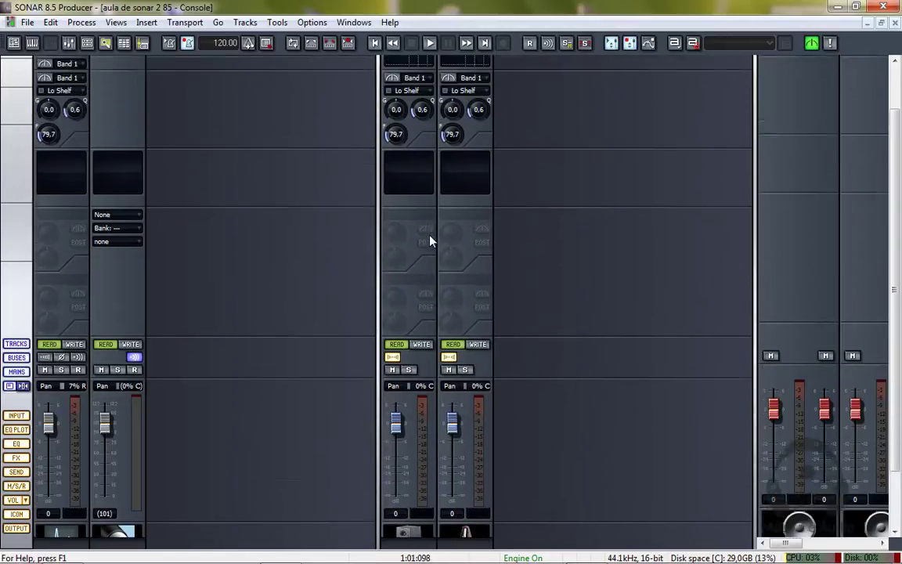
scroll(429, 241, down, 5)
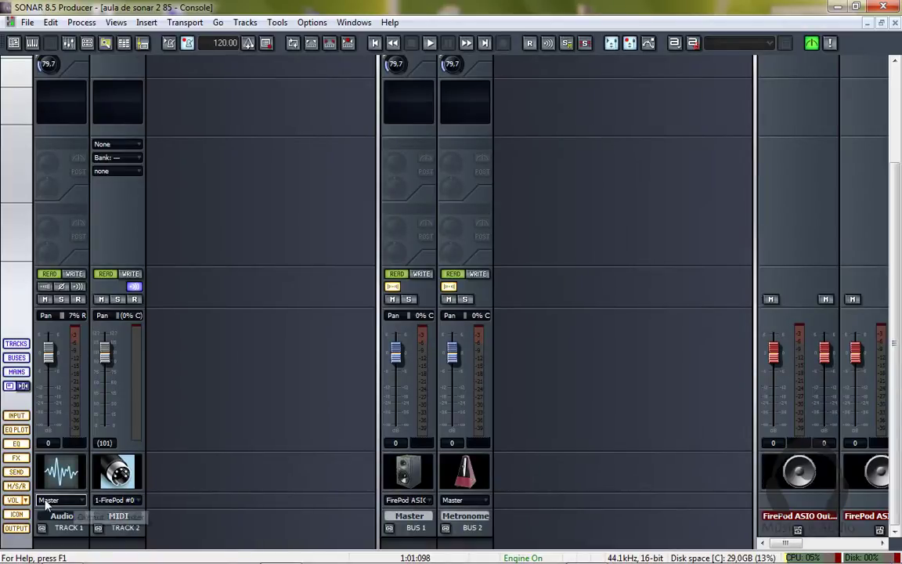
Step: Examine the outputs available to the Master bus in the console, and return to the Track view by closing the console
click(433, 500)
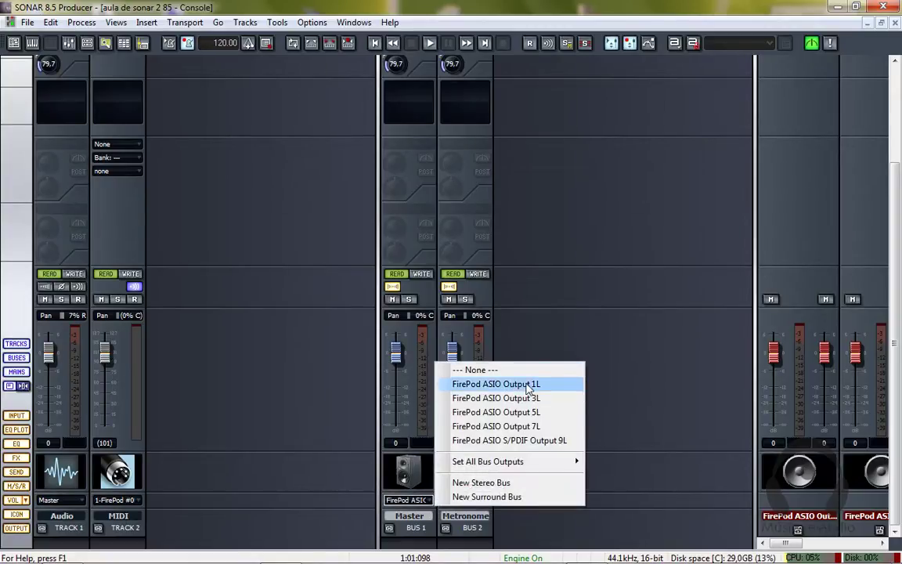
click(561, 350)
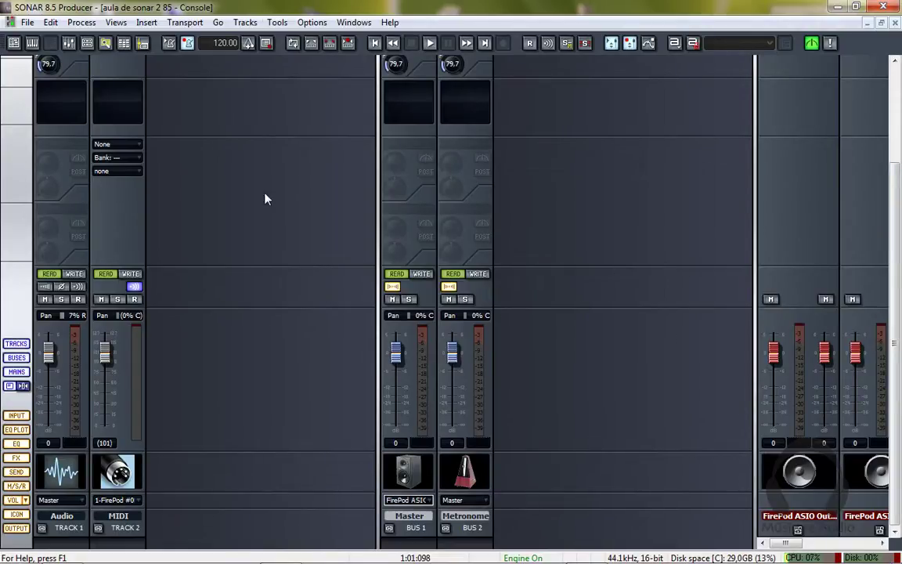
click(895, 23)
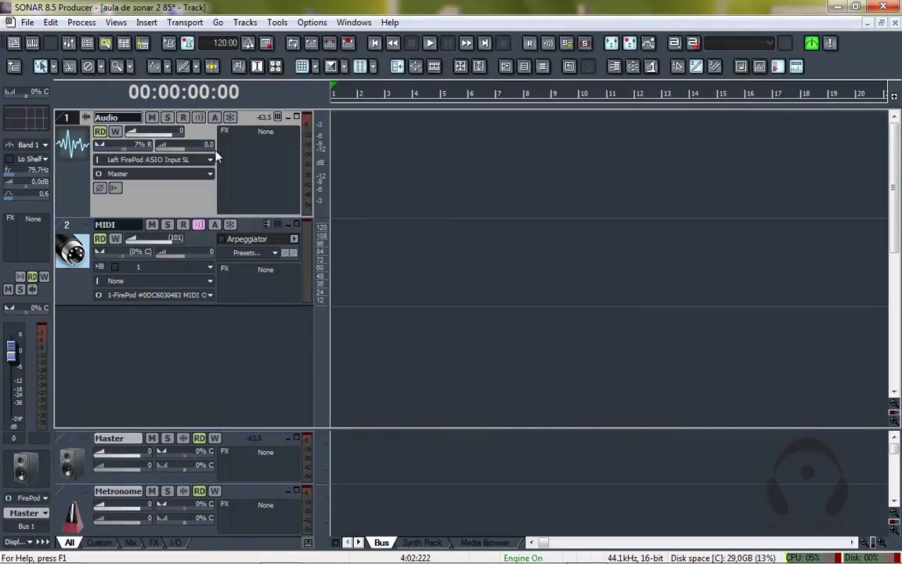
Step: Arm the Audio track, record about 16 seconds of audio on it, disarm it and play back the take
click(183, 117)
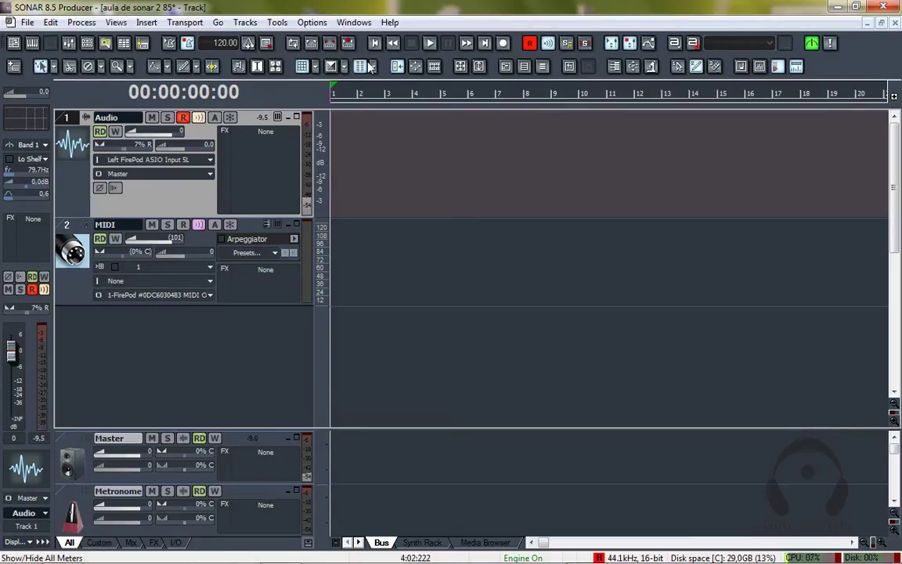
click(505, 44)
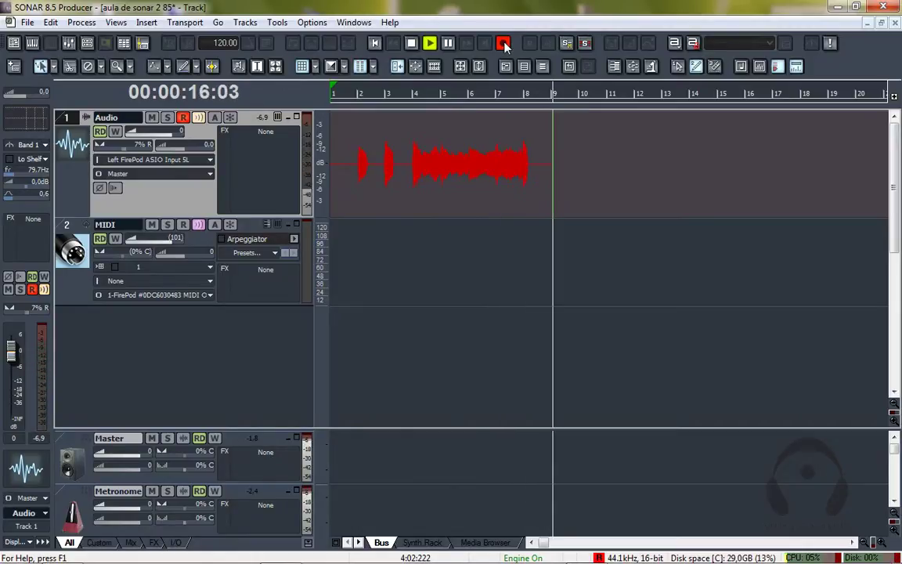
click(504, 44)
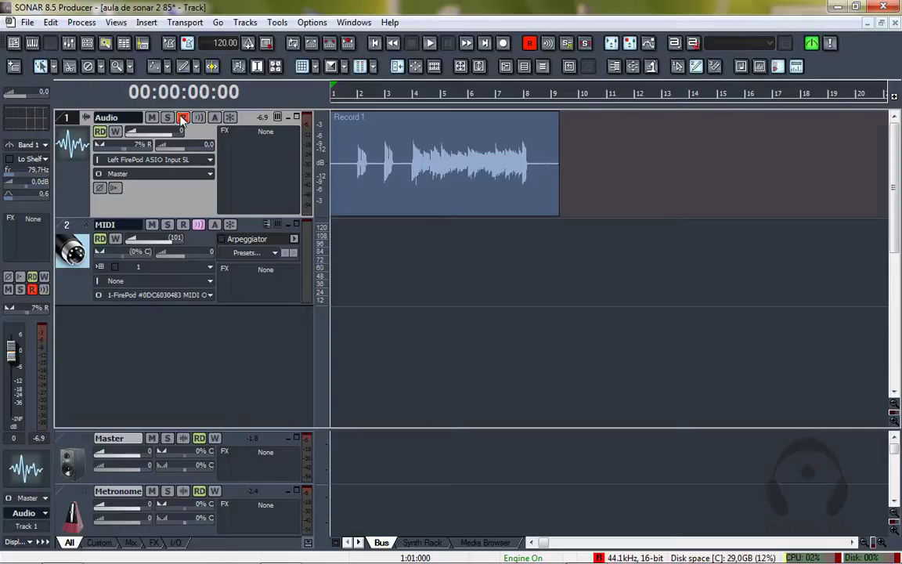
click(183, 117)
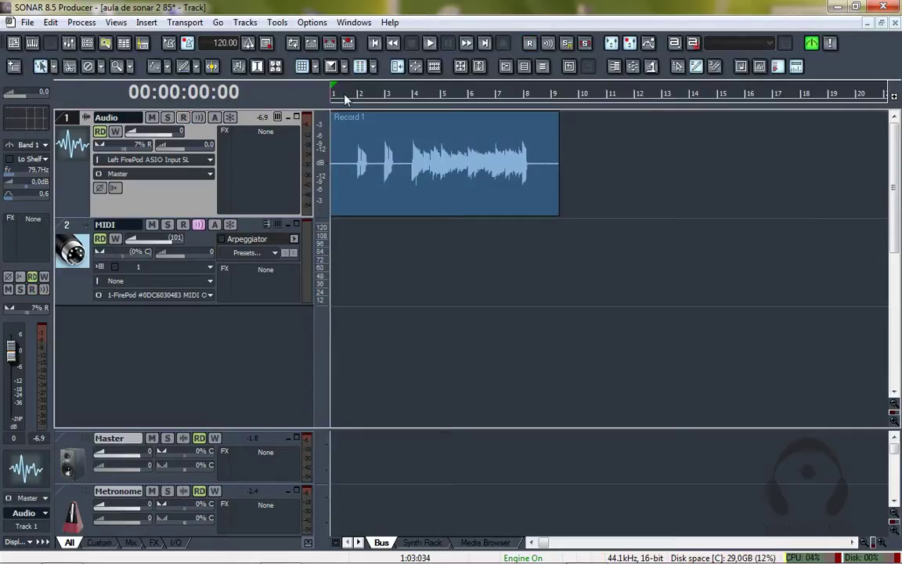
key(space)
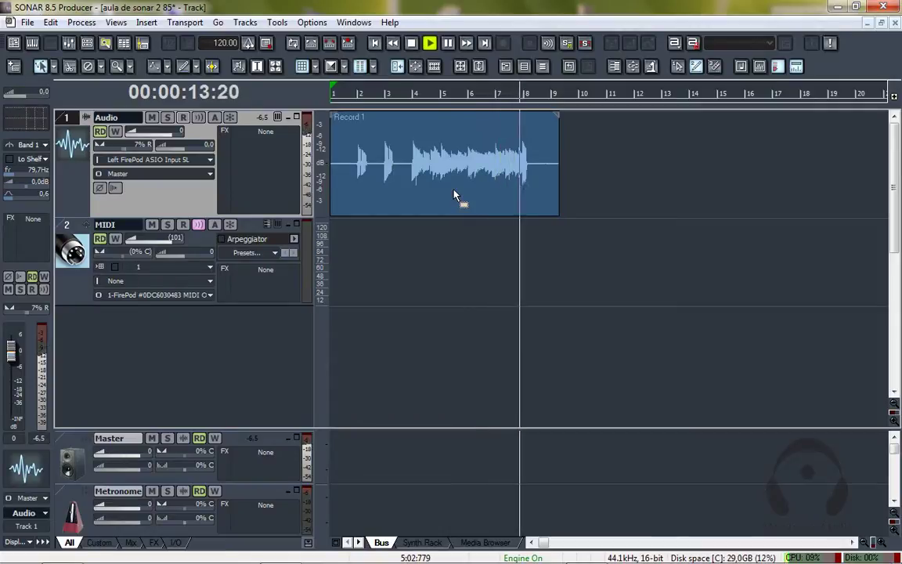
key(space)
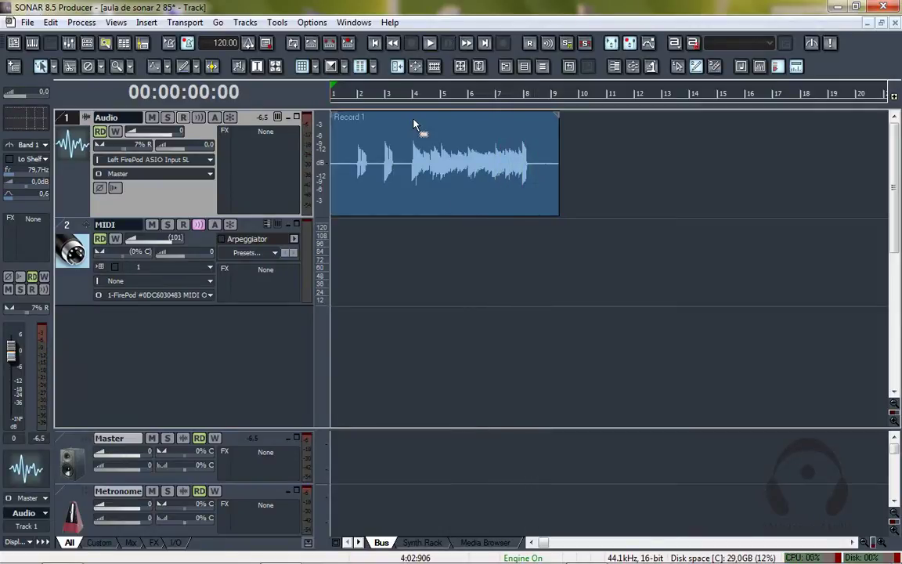
Step: Switch the metronome during recording off and on again, and open the project tempo for editing without changing it
click(187, 43)
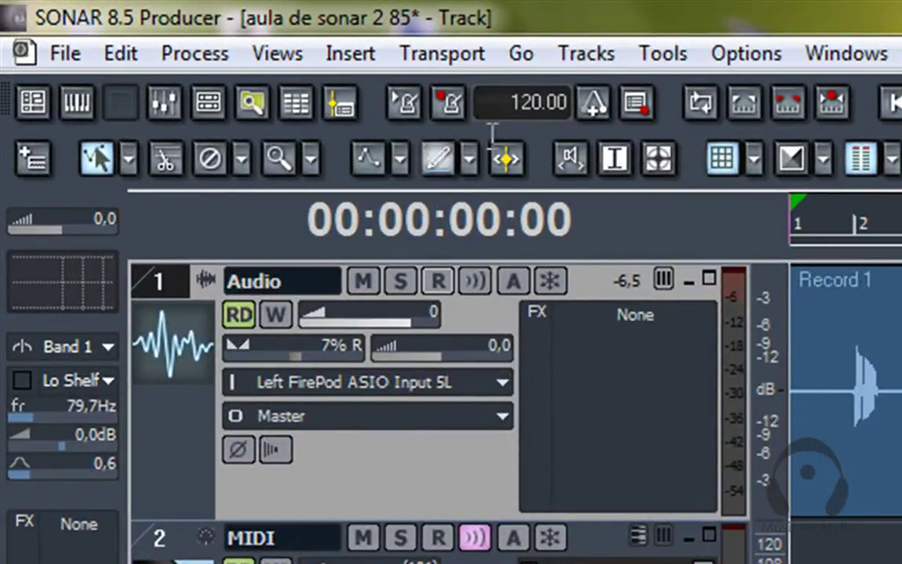
click(446, 110)
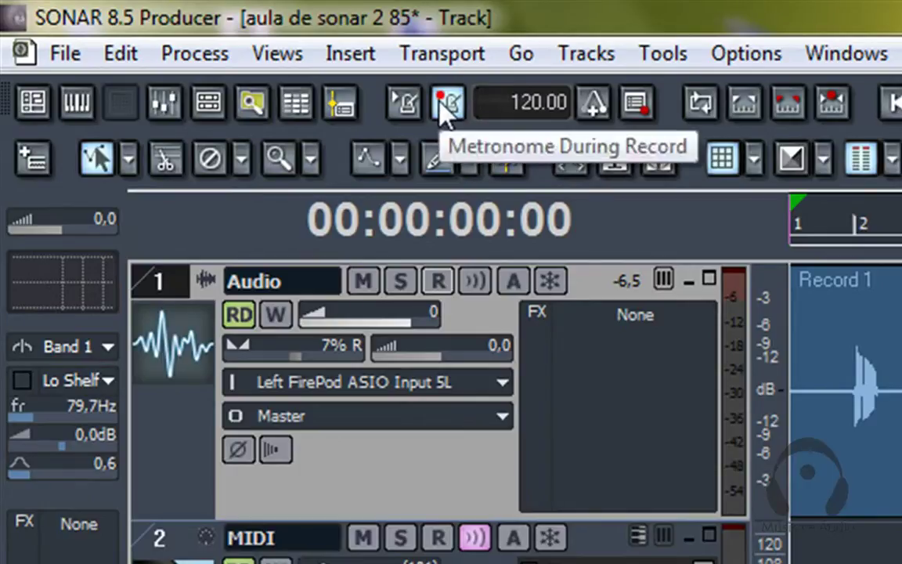
click(506, 98)
double_click(507, 98)
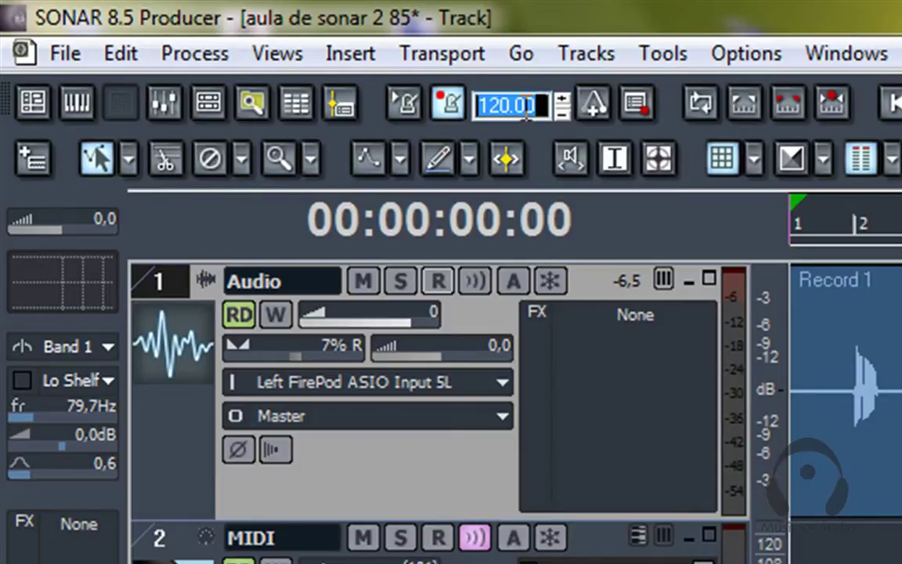
click(796, 272)
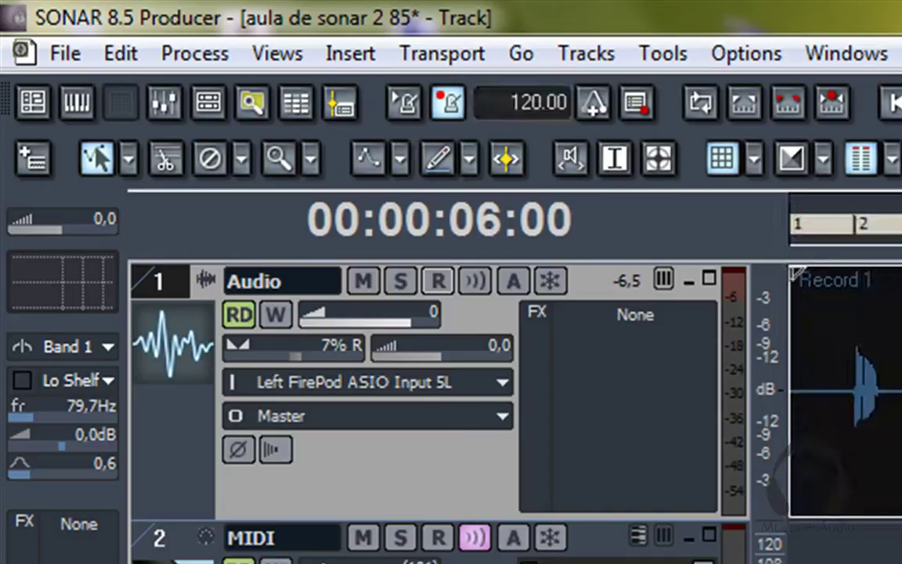
Step: Turn on the metronome during playback and play the recorded clip with it from the project start
click(899, 224)
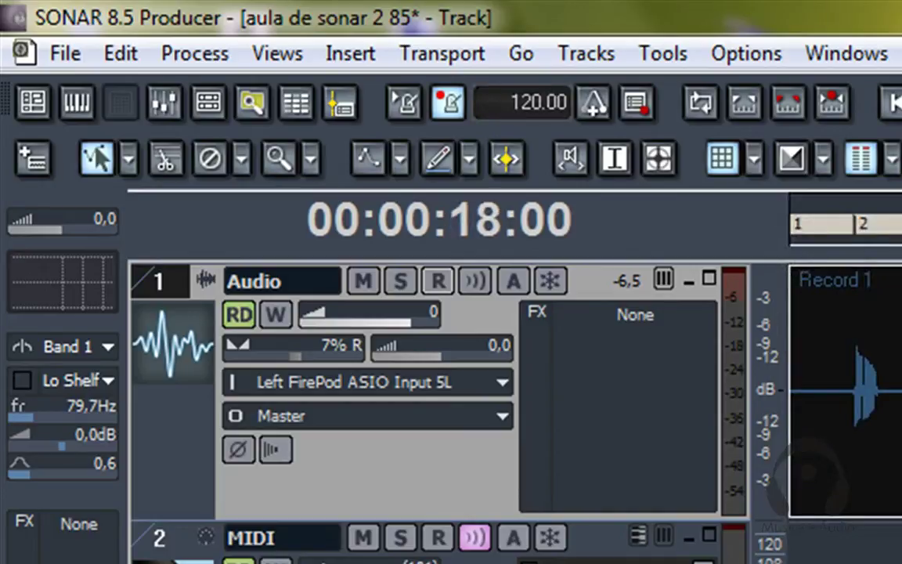
click(405, 103)
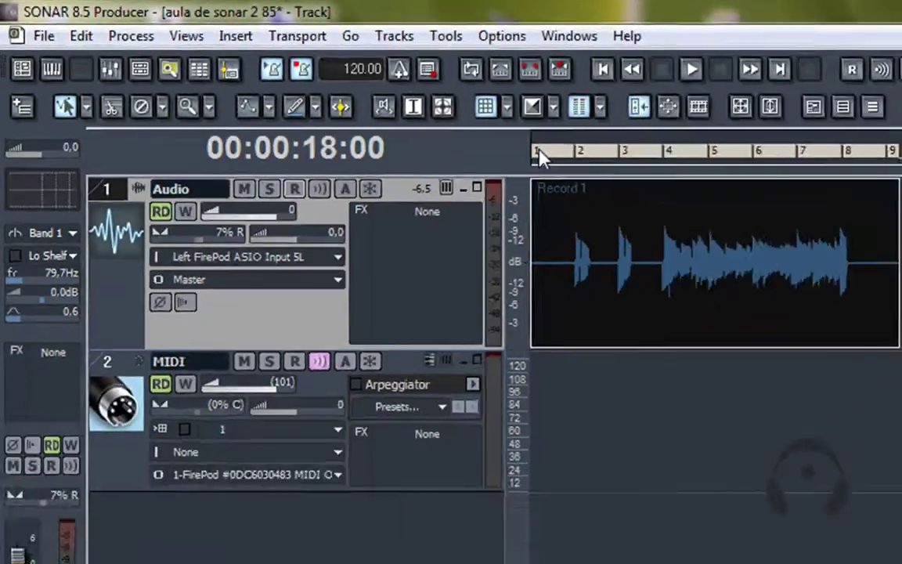
click(796, 225)
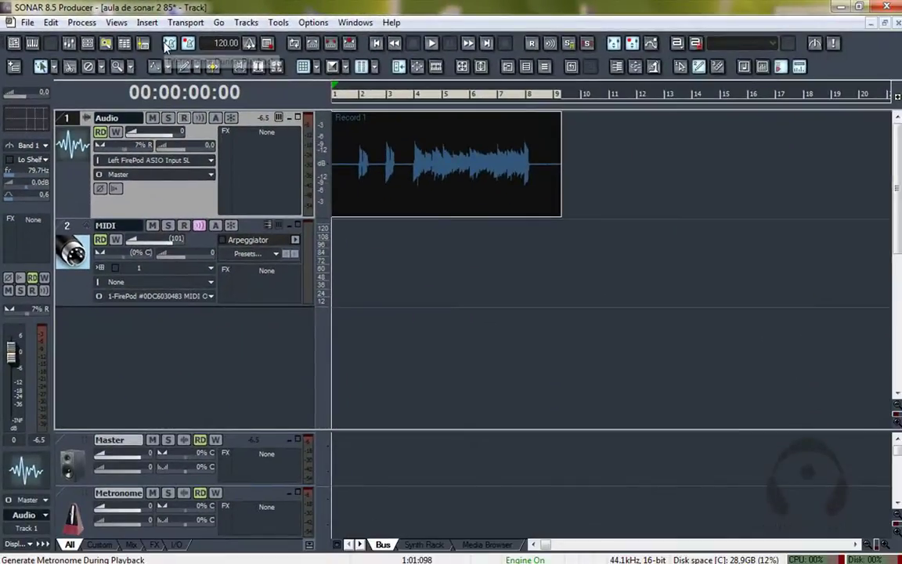
key(space)
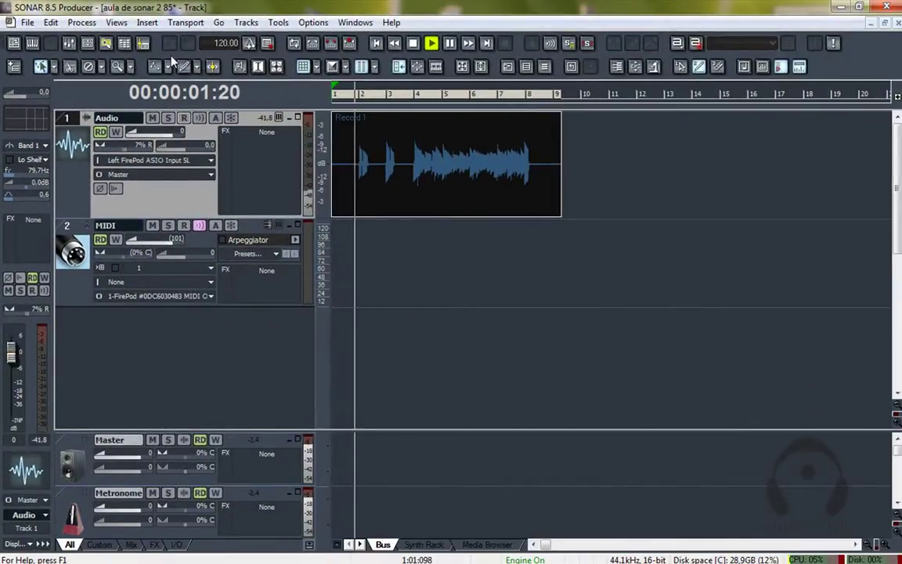
key(space)
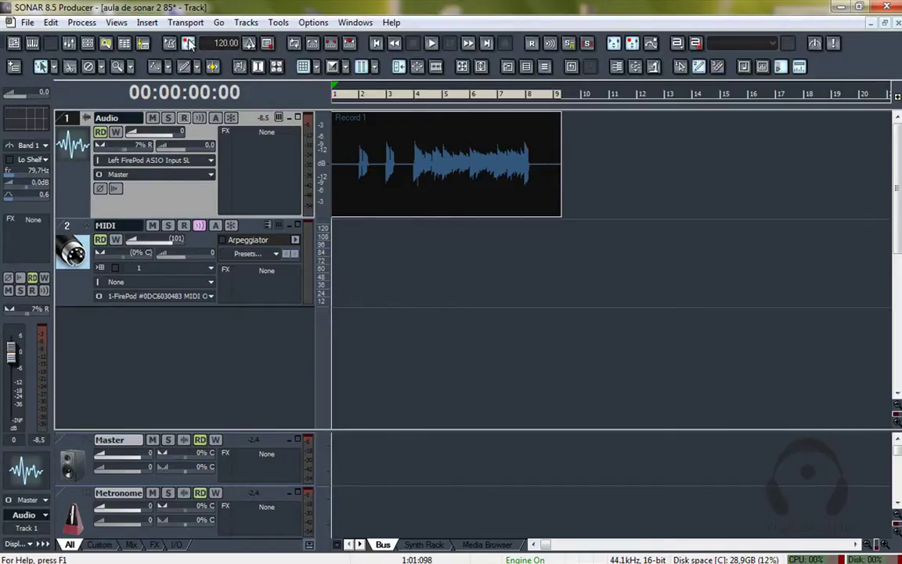
Step: Open the project's metronome settings and examine the sounds available for the first beat, keeping Ping Hi
click(305, 24)
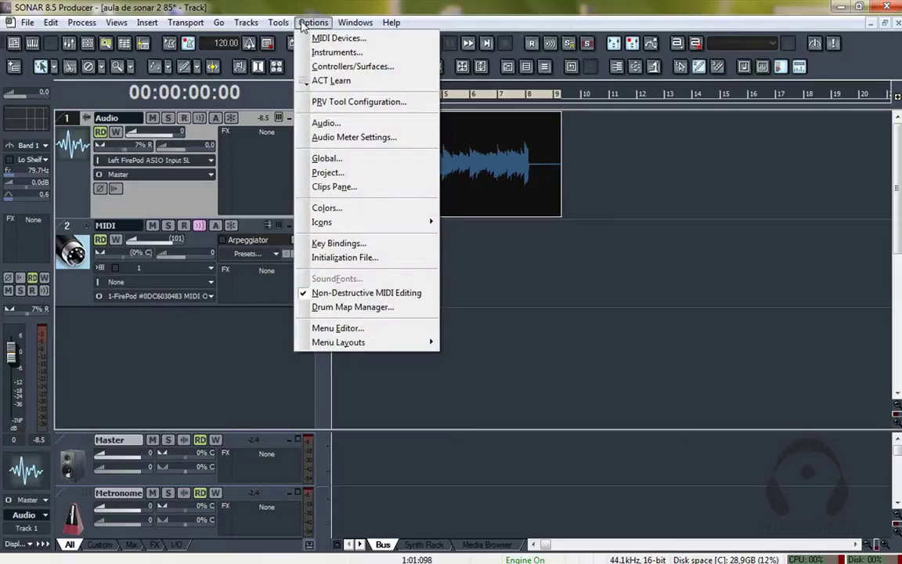
click(341, 174)
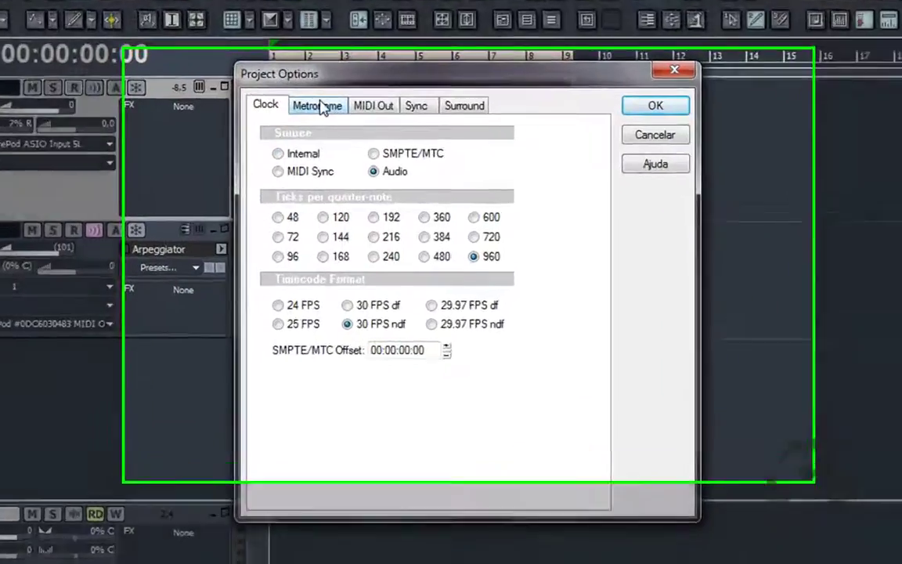
click(321, 107)
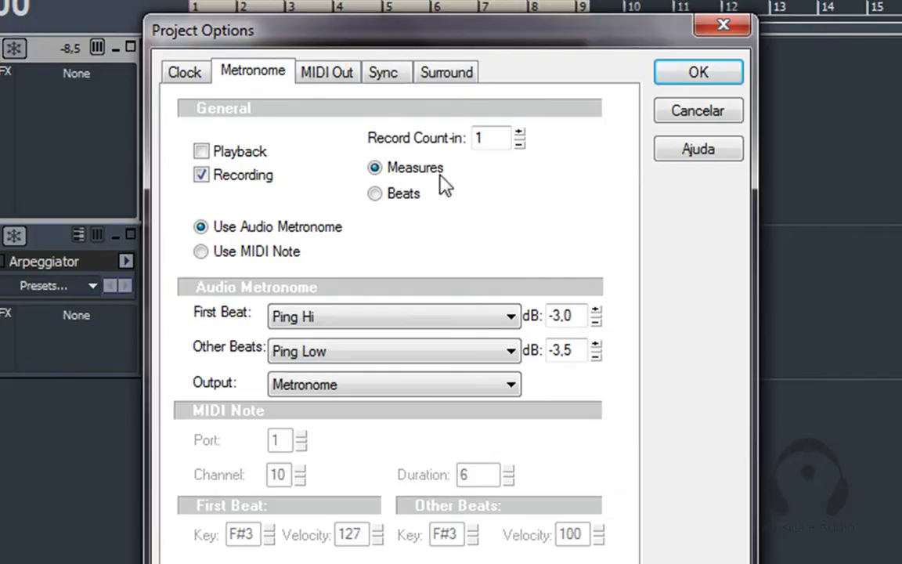
click(201, 151)
click(507, 317)
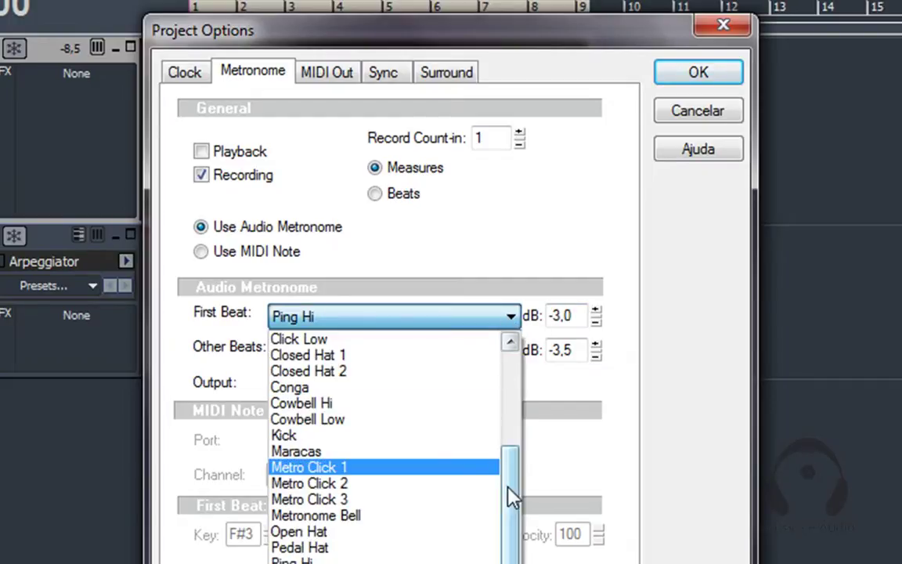
drag(511, 498, 532, 409)
click(315, 323)
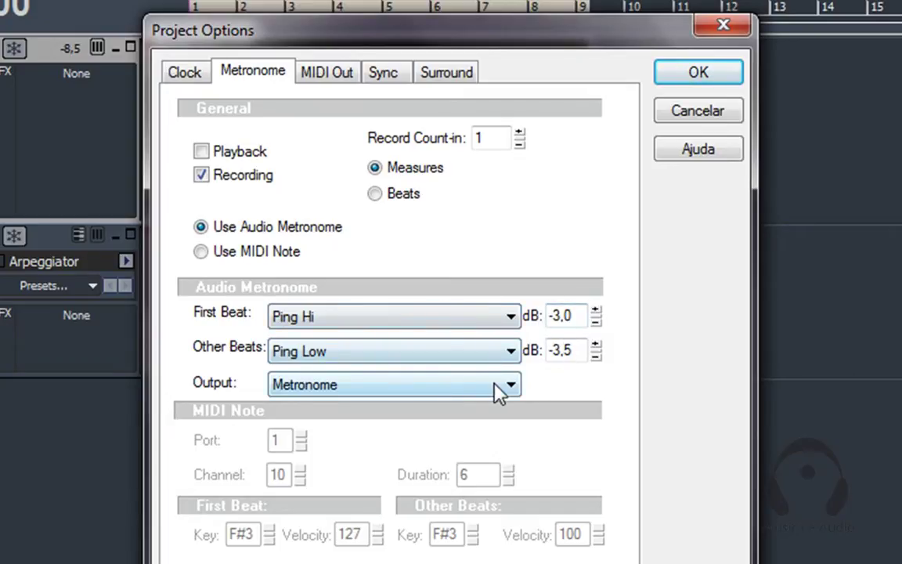
Step: Examine the outputs available to the audio metronome, keep the Metronome bus as output, and close the project options
click(515, 387)
click(517, 385)
click(514, 386)
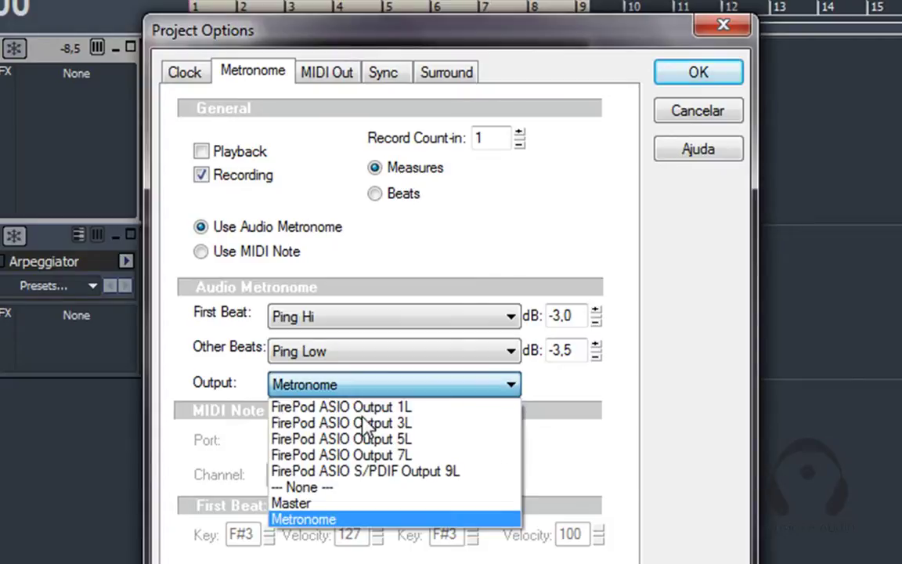
click(298, 520)
key(Return)
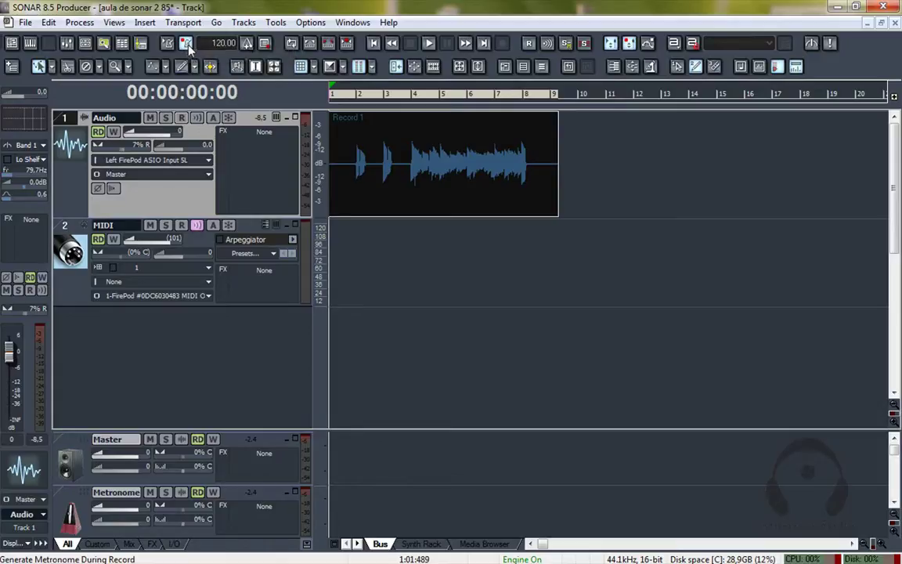
Step: Move the playback position between the starts of measures 1 to 4 to check the recording's alignment with the grid
click(384, 99)
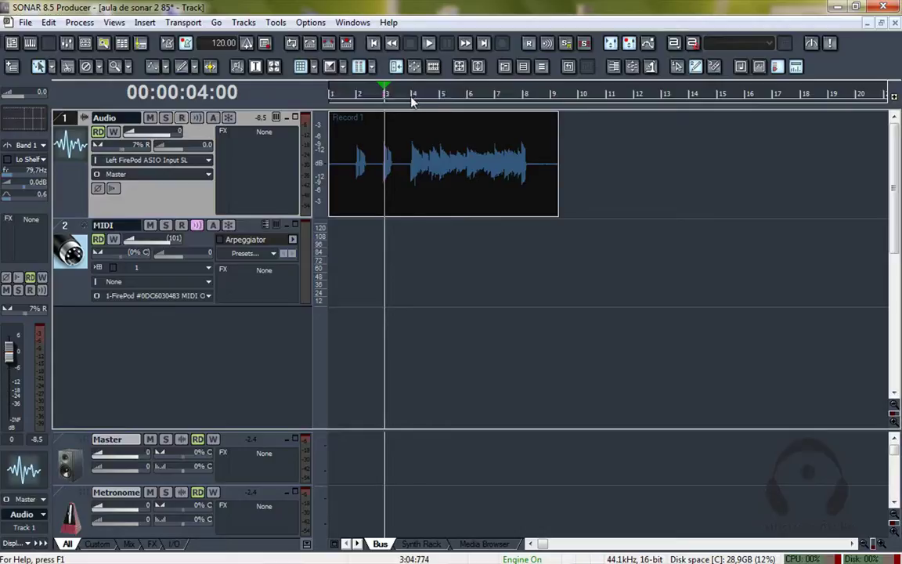
click(412, 99)
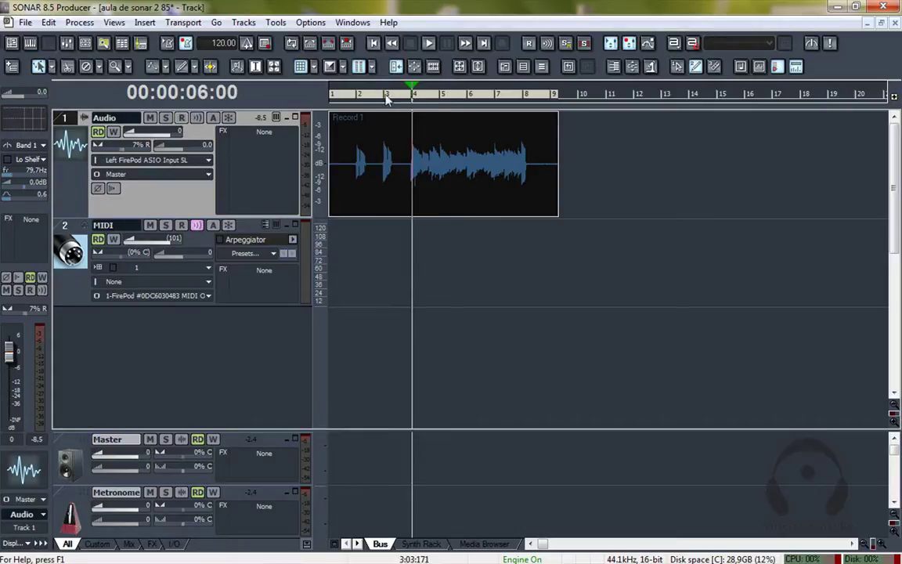
click(342, 95)
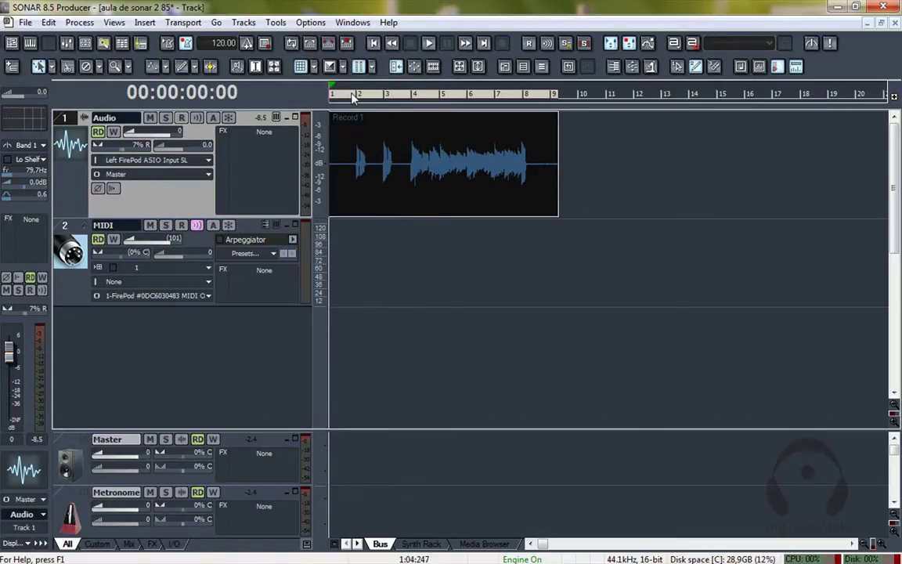
click(354, 95)
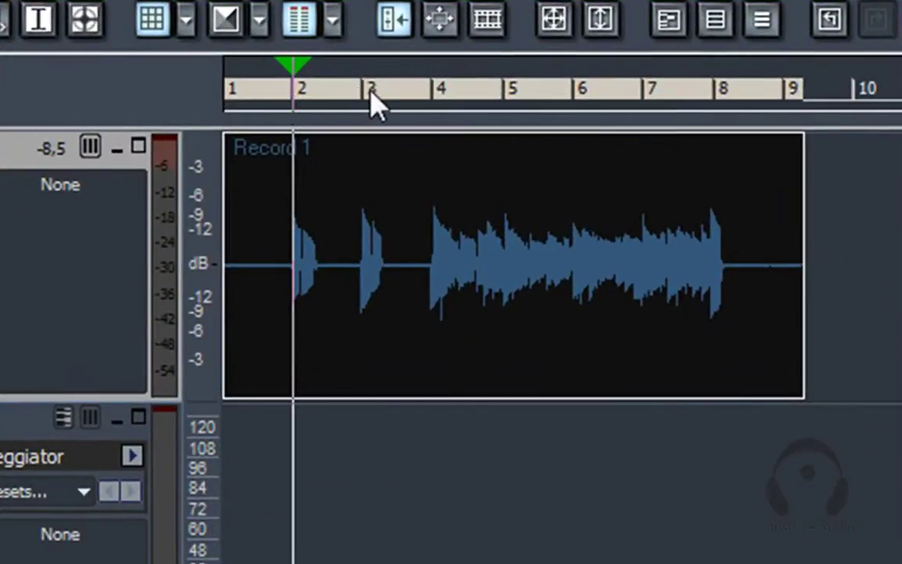
click(365, 91)
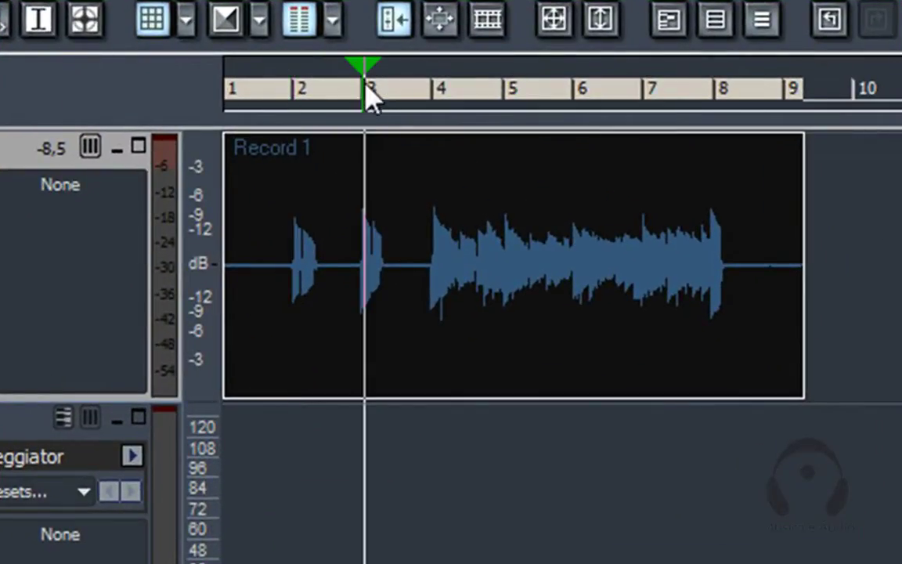
click(435, 90)
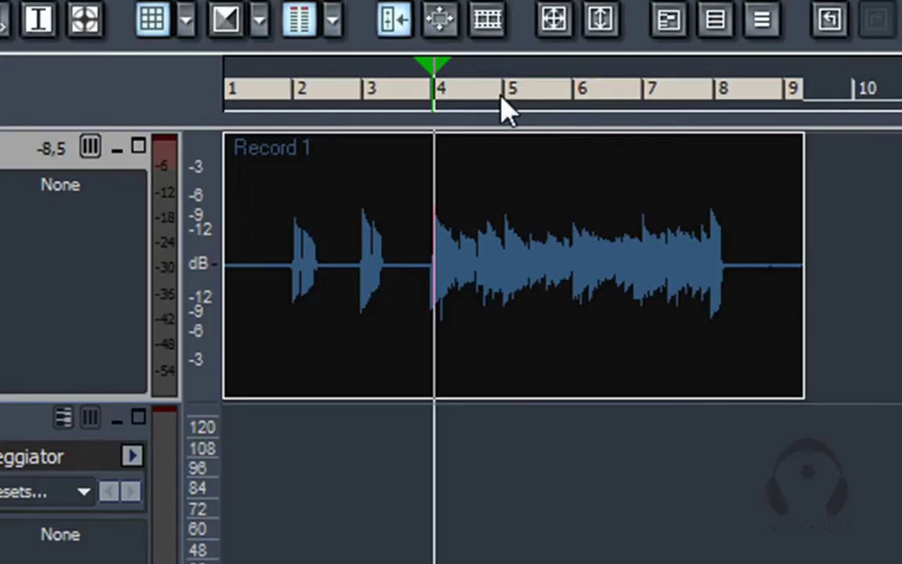
Step: Select measure 4 of the recorded clip and set it as the loop region
drag(504, 105, 443, 116)
click(433, 155)
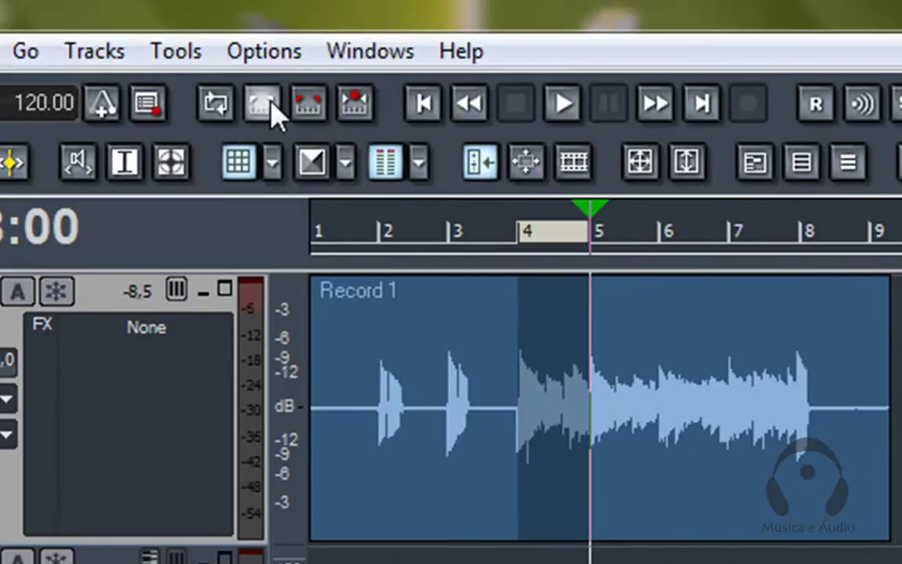
click(260, 104)
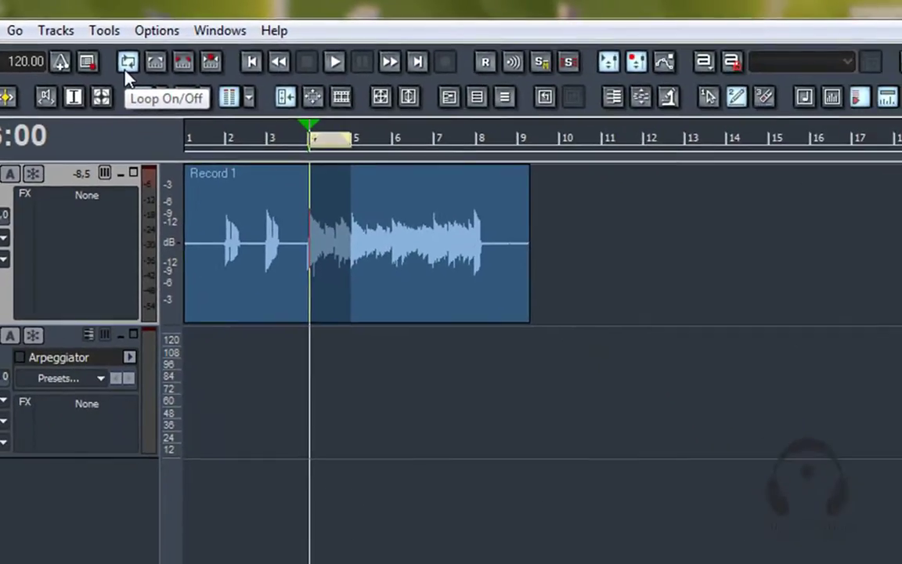
Step: Play the looped measure, stop playback and turn looping off
key(space)
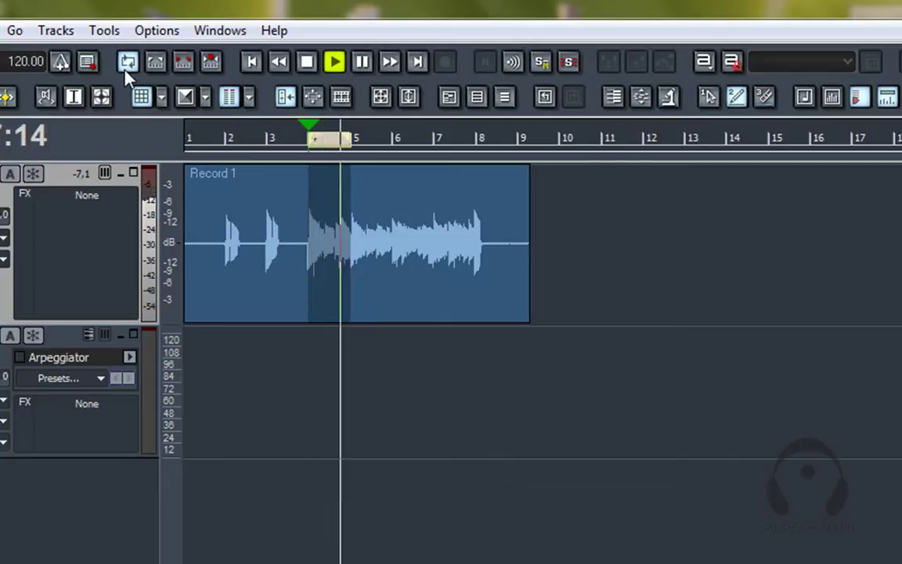
key(space)
click(128, 62)
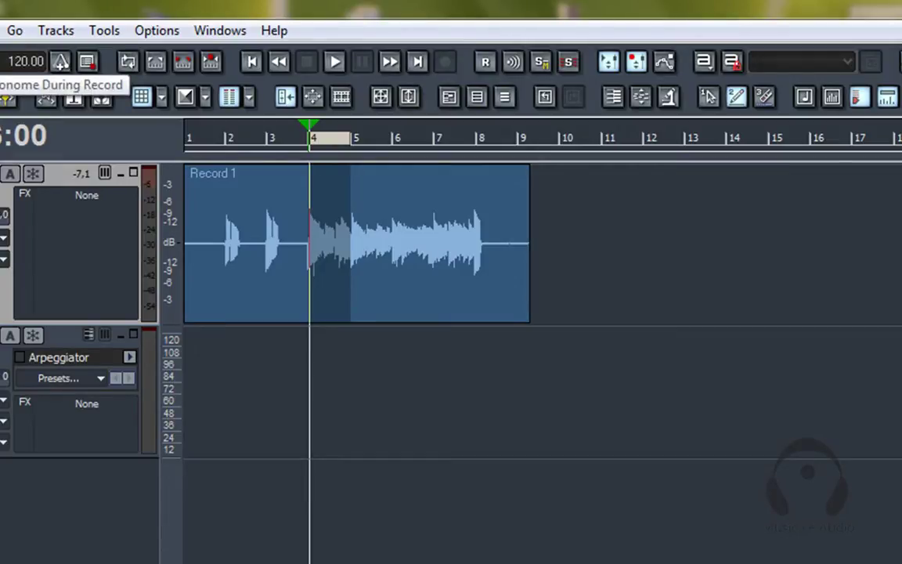
Step: Delete the whole recorded clip from the Audio track
click(227, 151)
click(188, 149)
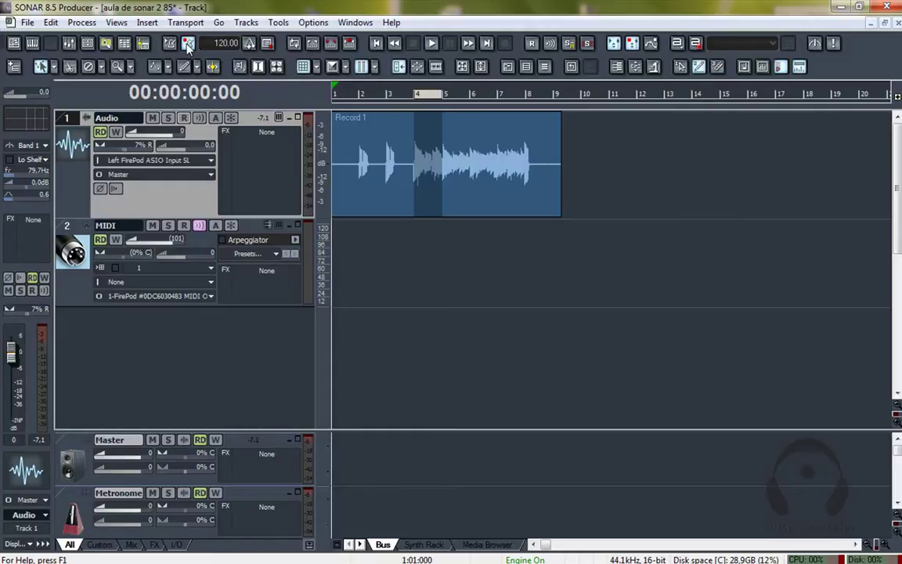
click(360, 99)
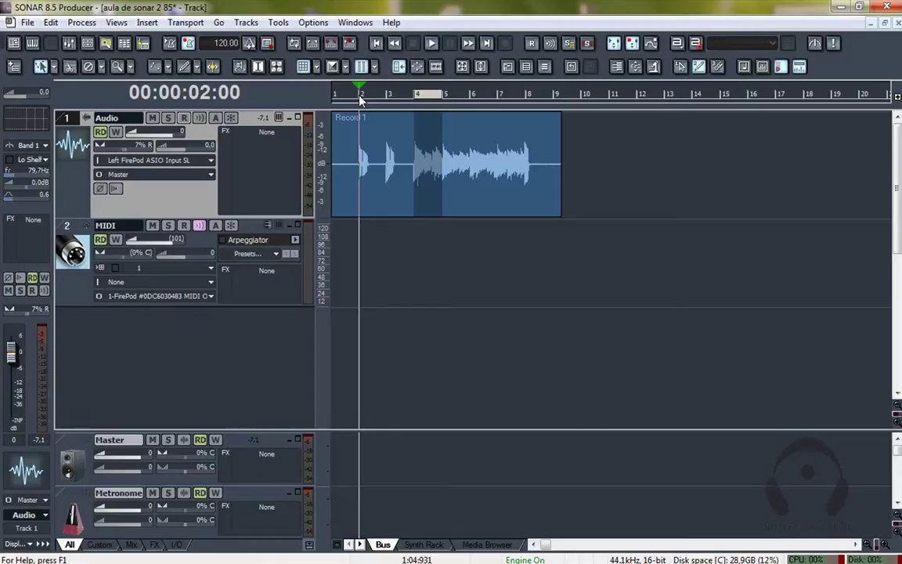
click(354, 151)
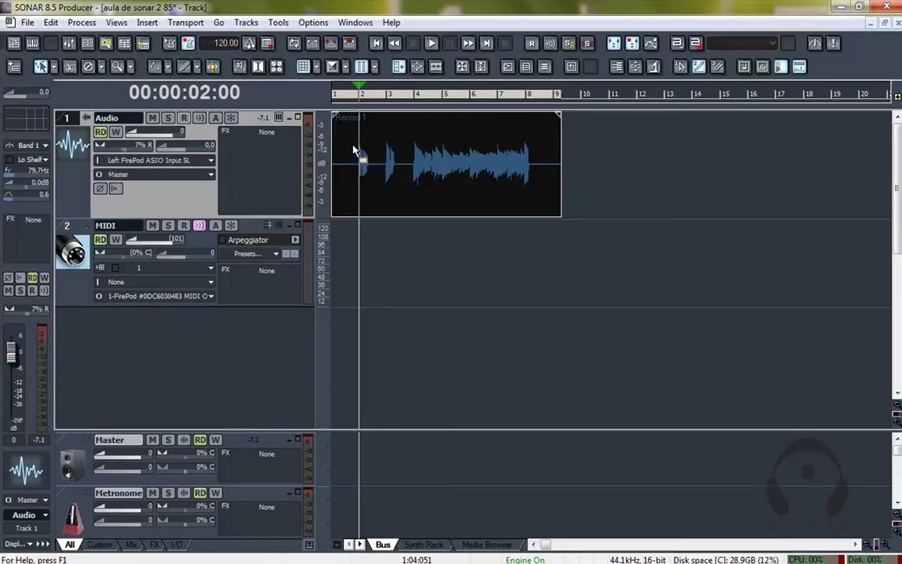
key(Delete)
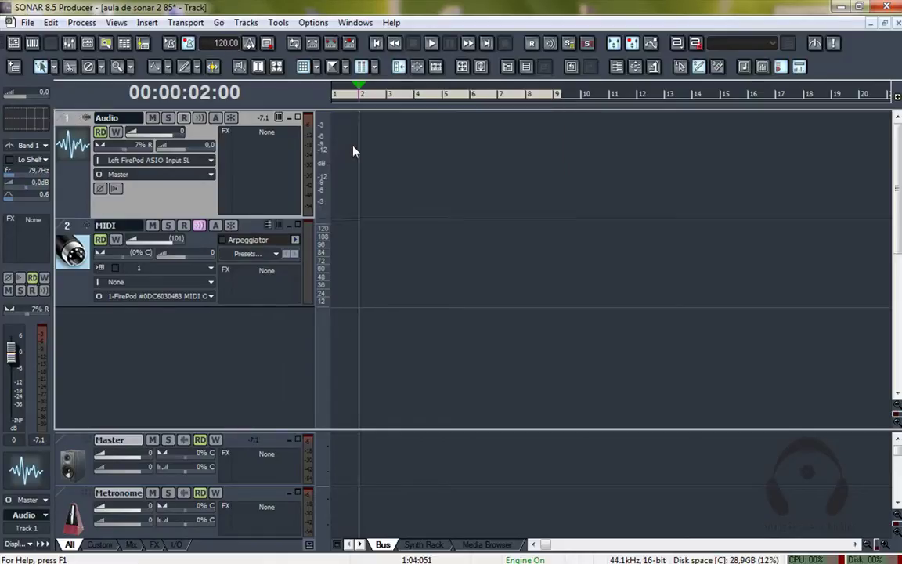
Step: Set the project tempo to 100 and return the playback position to the project start
double_click(218, 43)
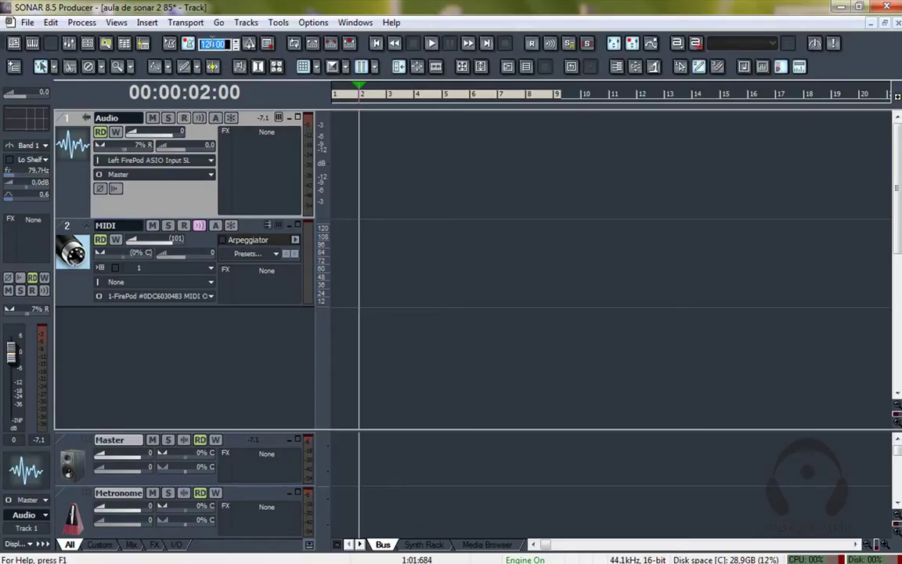
text(100)
key(Return)
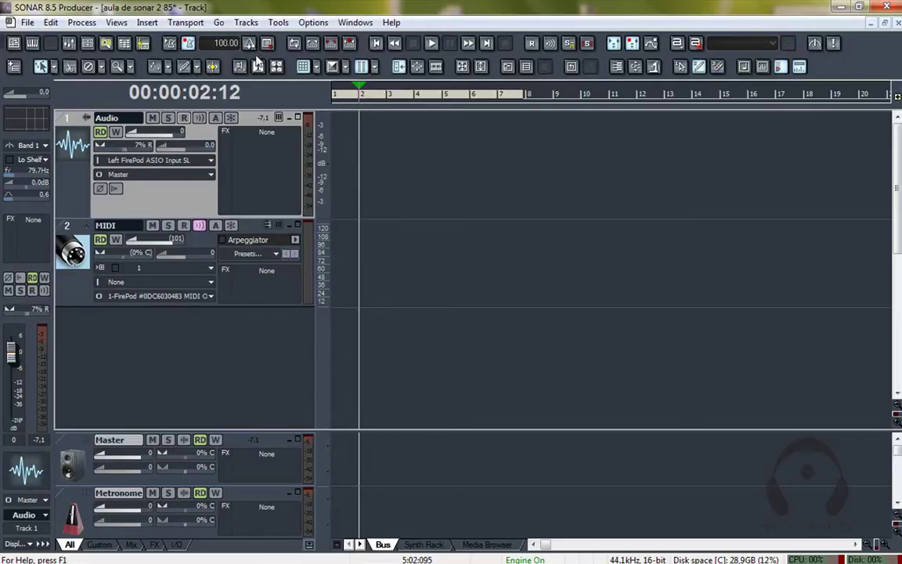
key(ctrl+Home)
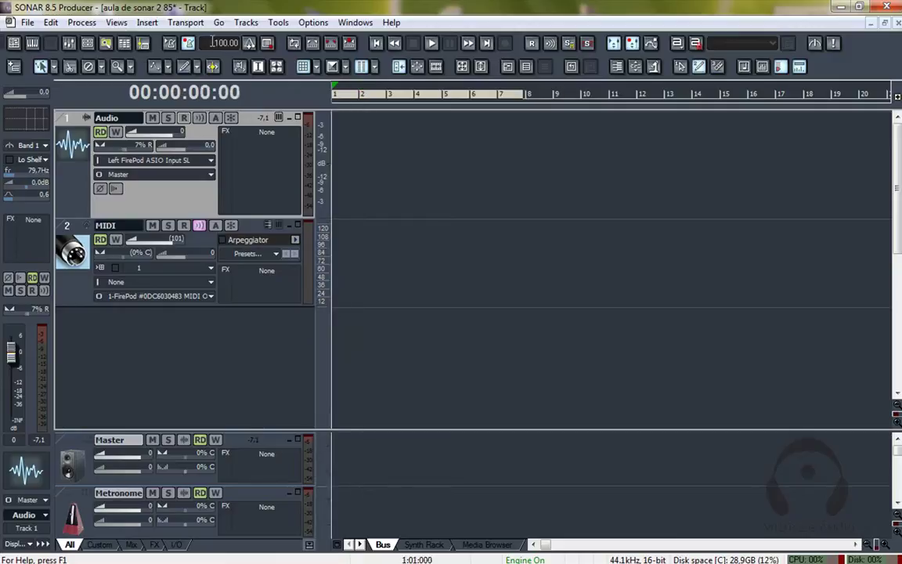
click(211, 42)
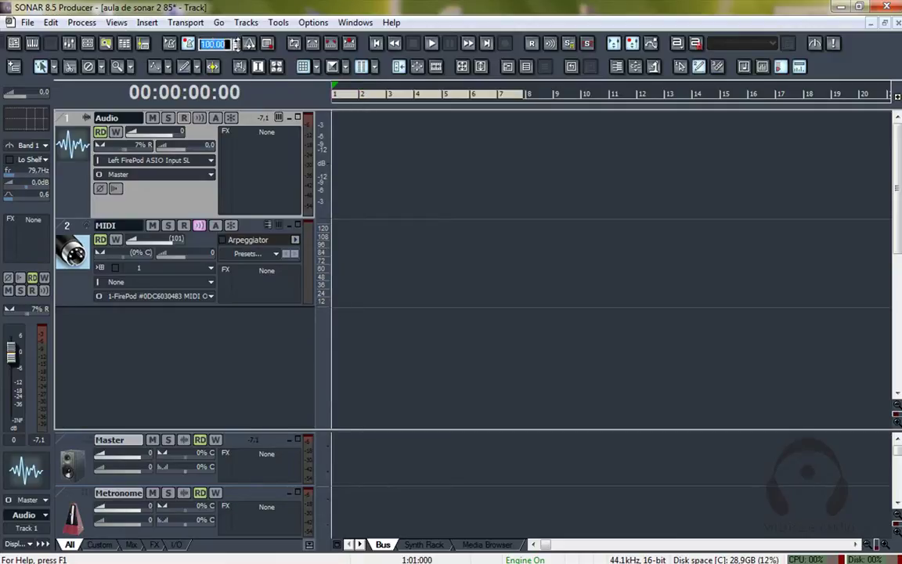
key(Return)
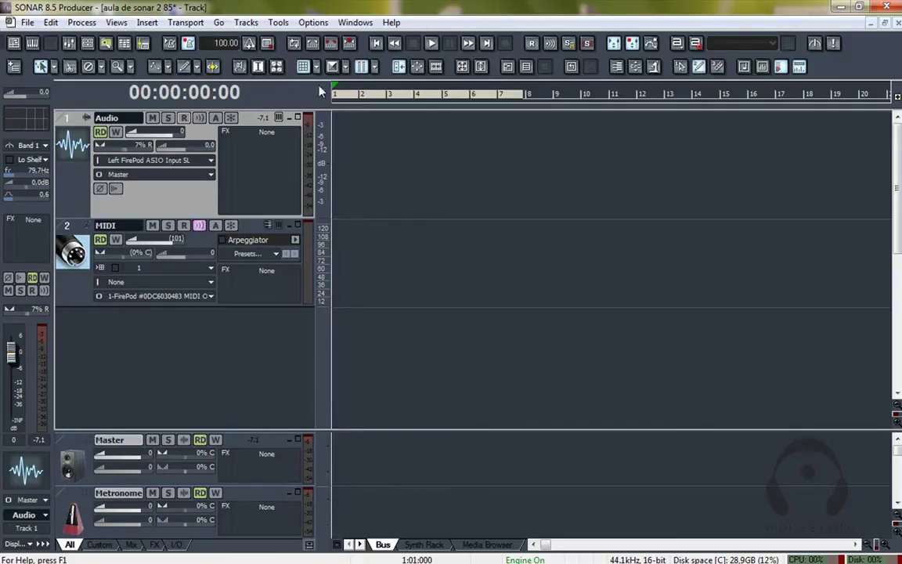
click(213, 42)
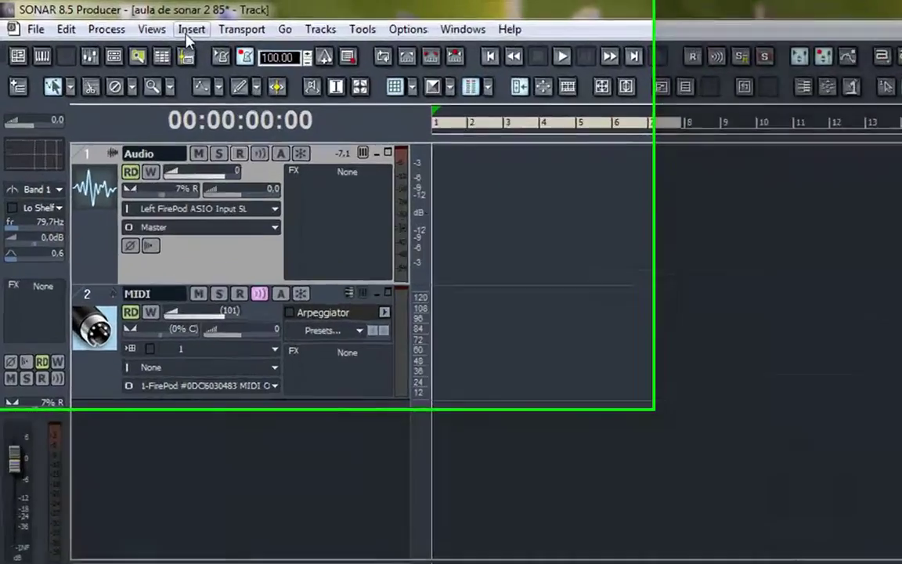
click(117, 22)
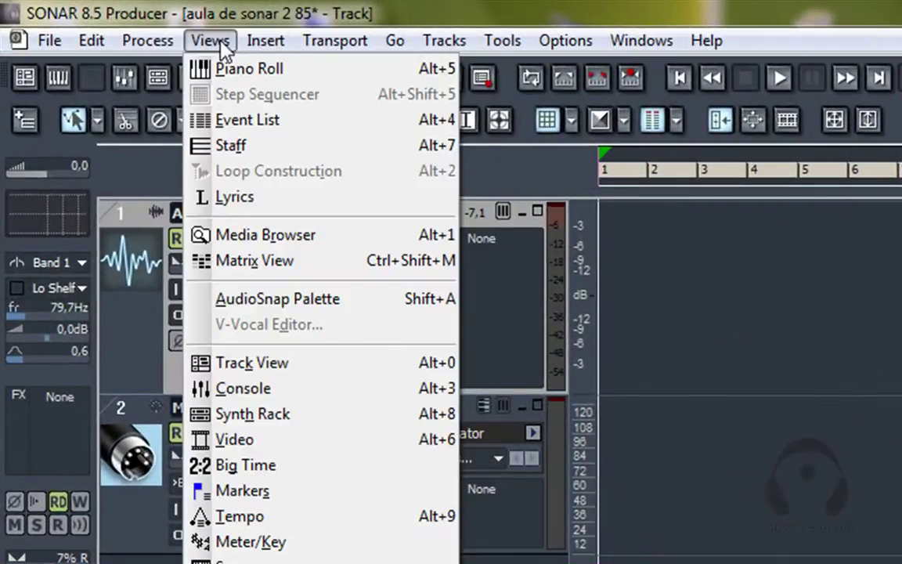
mouse_move(261, 39)
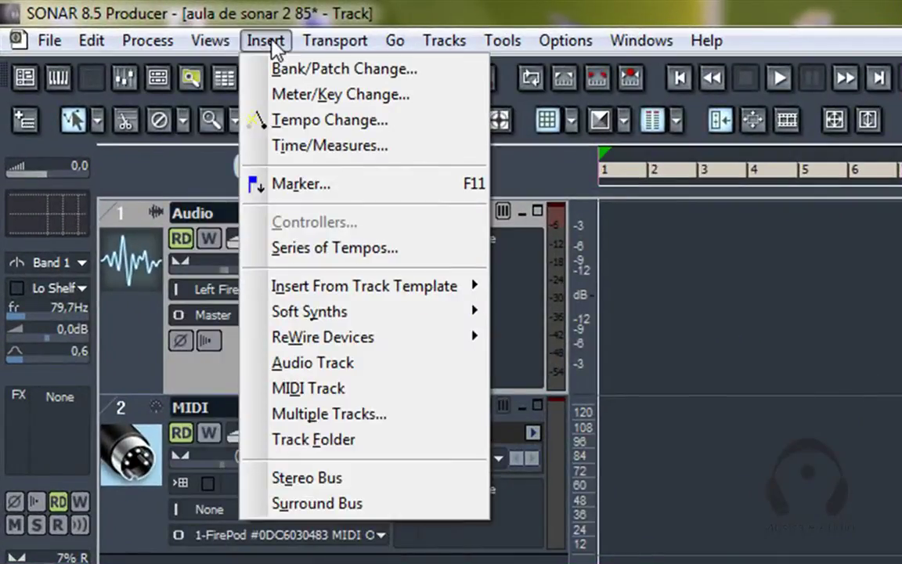
click(674, 176)
click(634, 180)
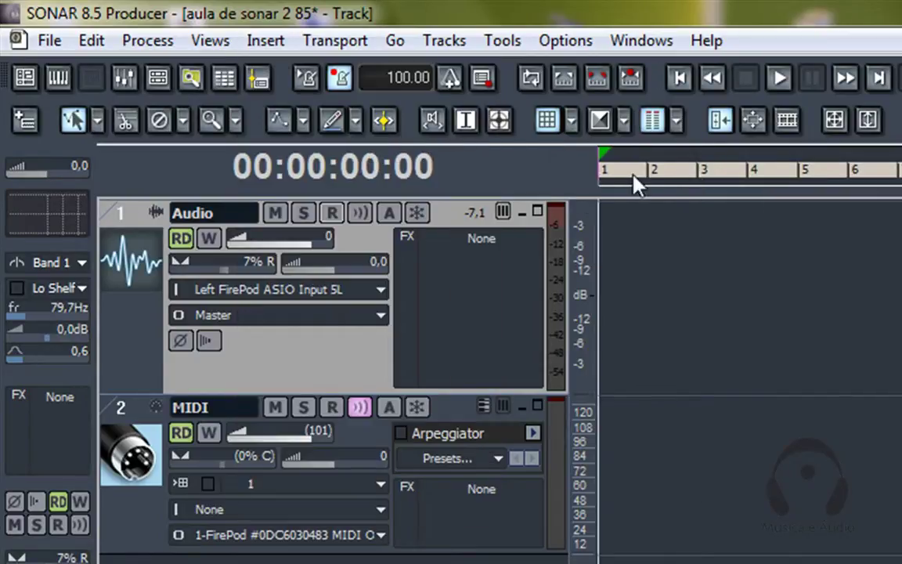
Step: Insert a new tempo of 120 starting at measure 3 (3:01:000)
click(701, 177)
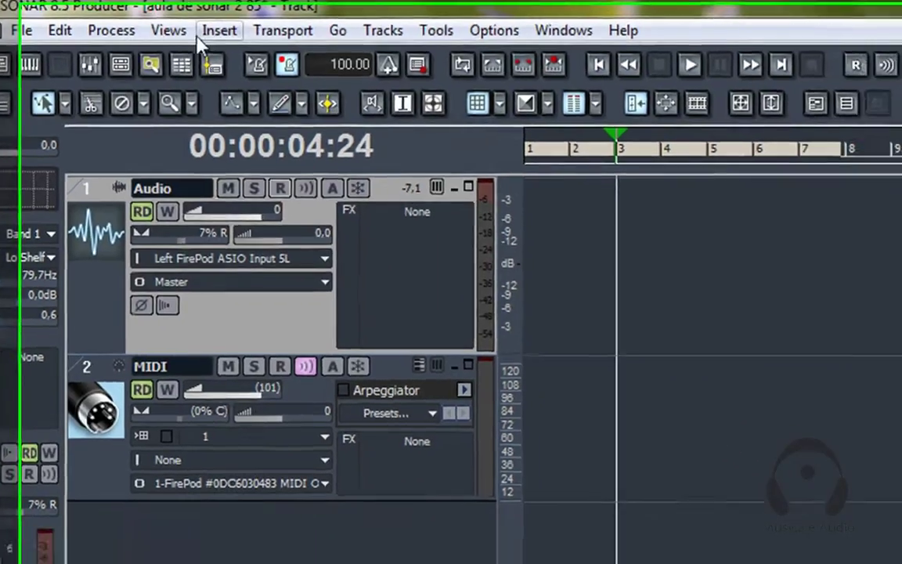
click(261, 40)
click(266, 93)
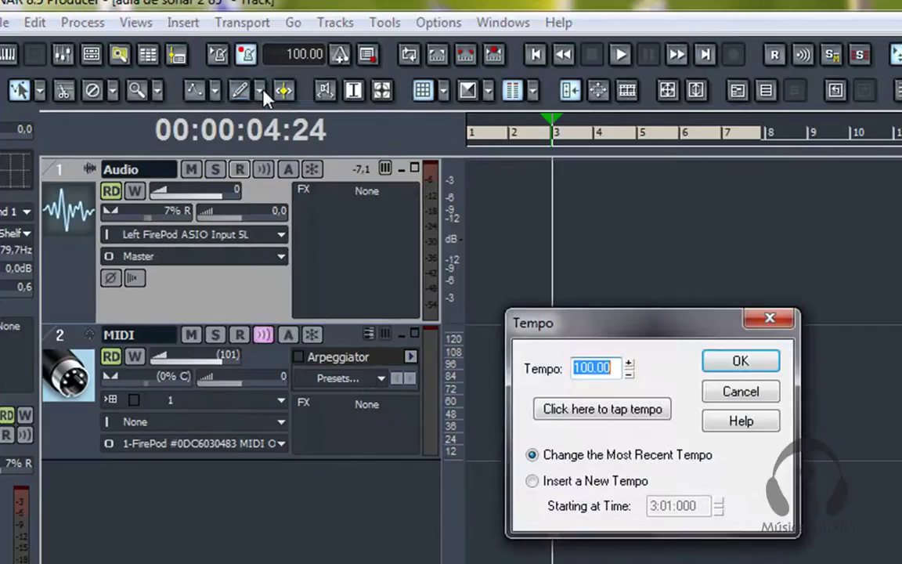
click(530, 483)
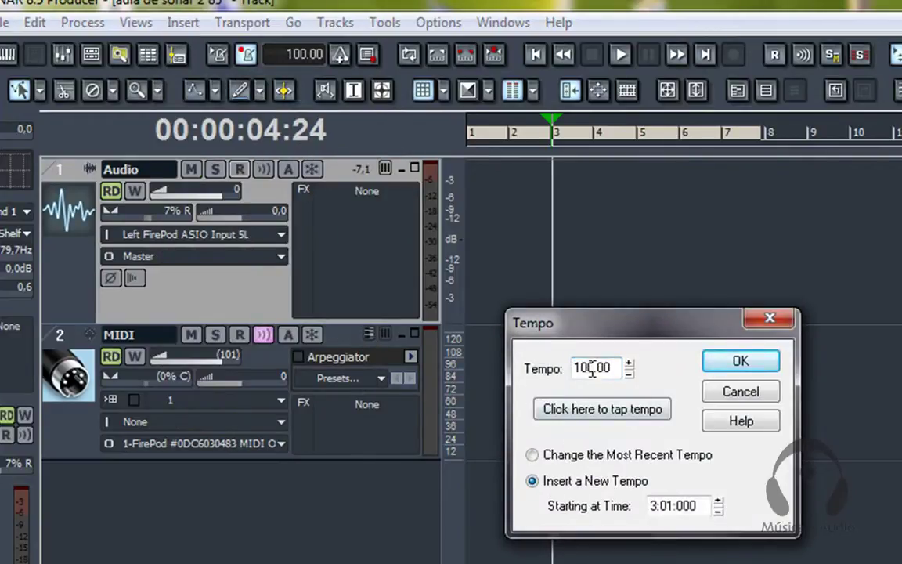
drag(607, 370, 530, 368)
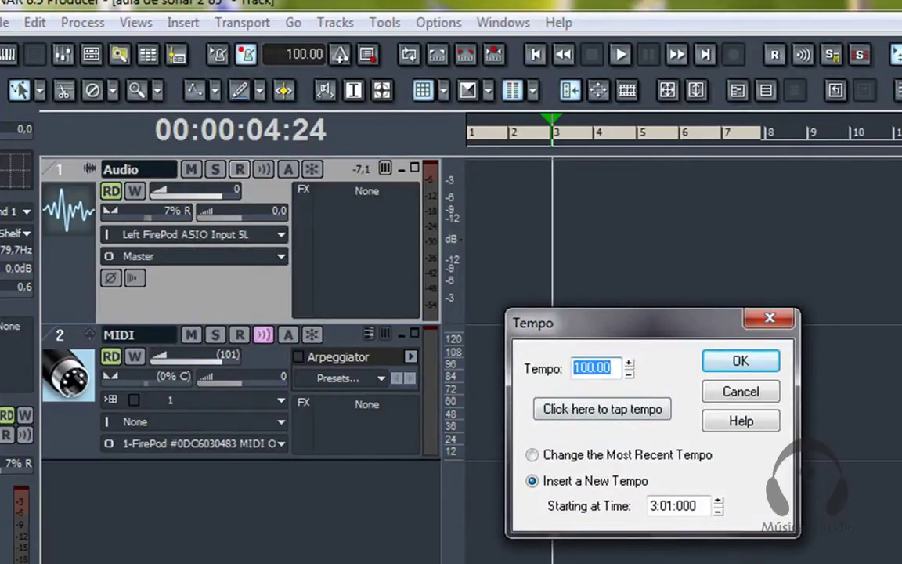
text(120)
click(746, 362)
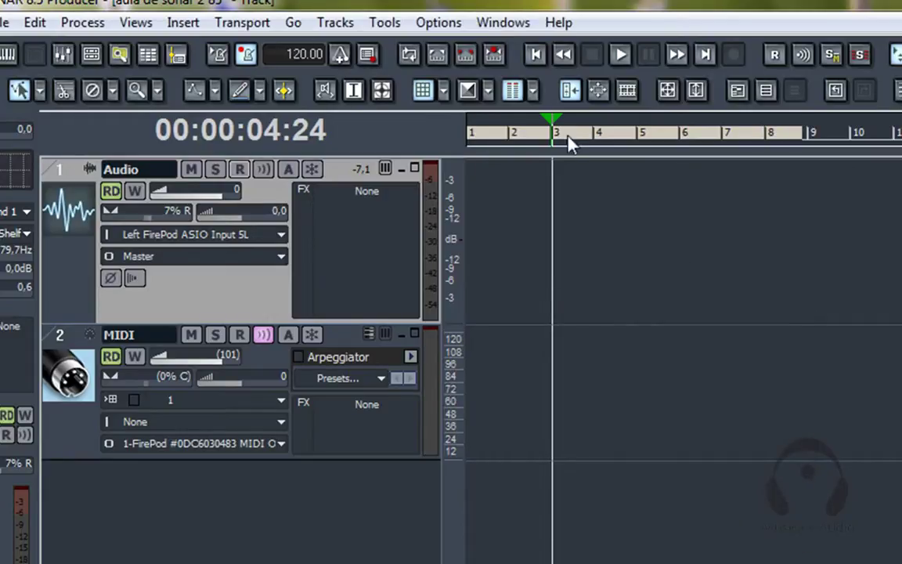
Step: Insert a new tempo of 100 starting at measure 3 (3:01:000)
click(594, 137)
click(570, 141)
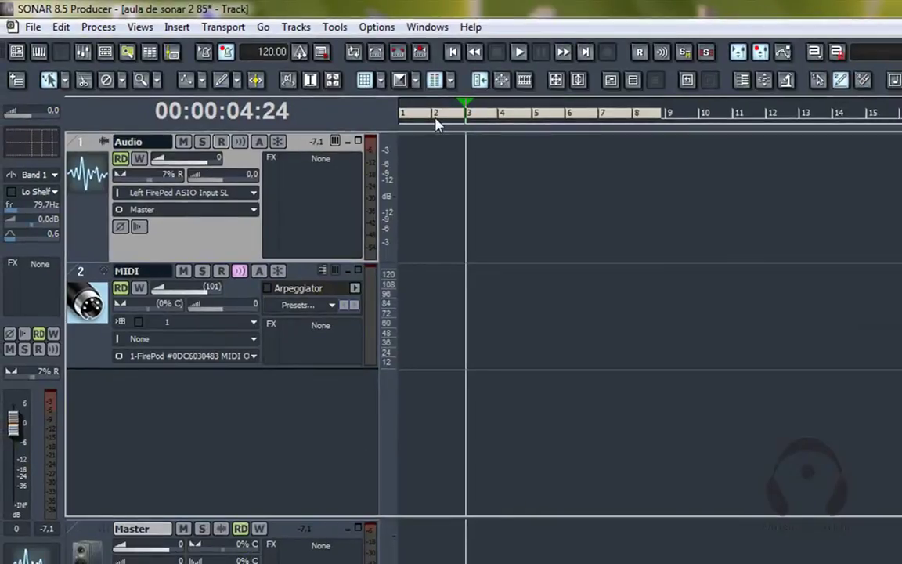
click(462, 121)
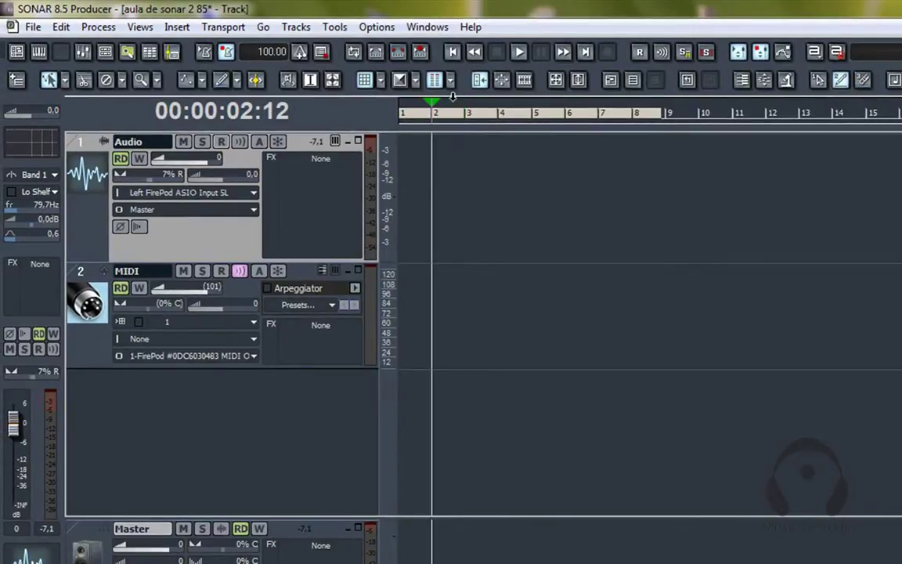
click(467, 122)
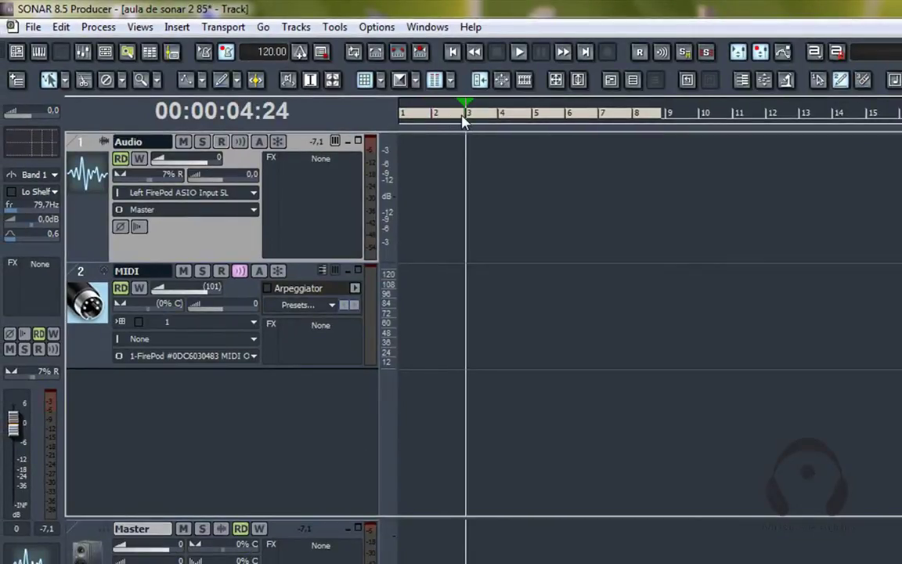
click(220, 28)
mouse_move(179, 28)
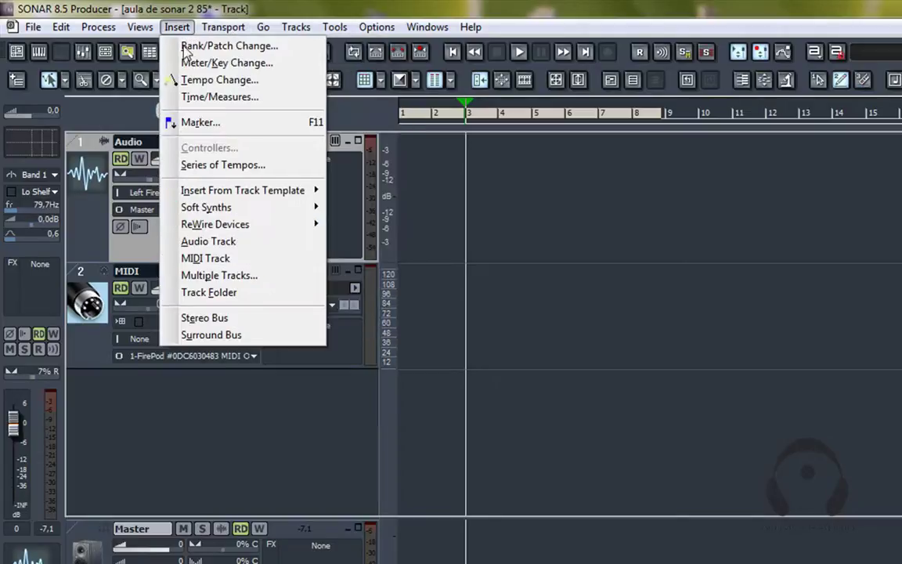
click(235, 81)
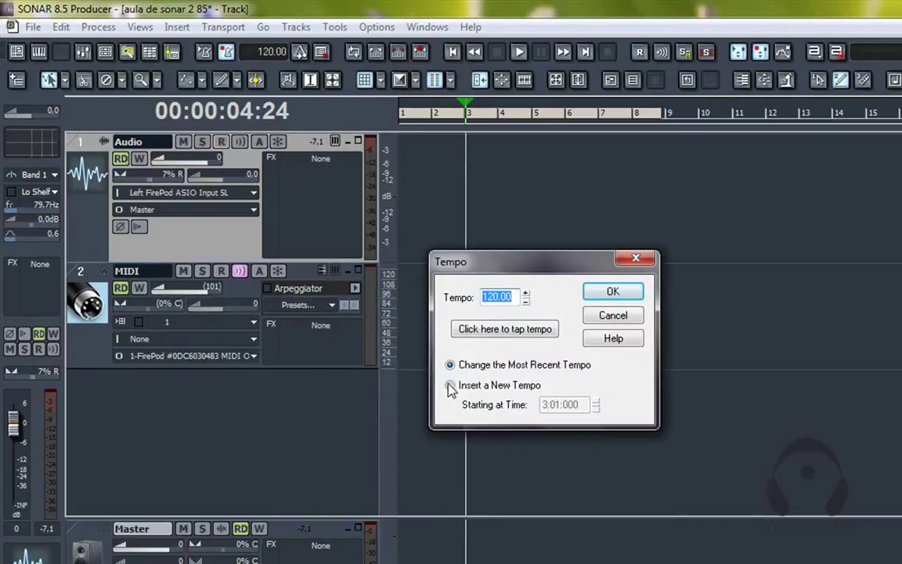
click(451, 384)
drag(517, 297, 481, 298)
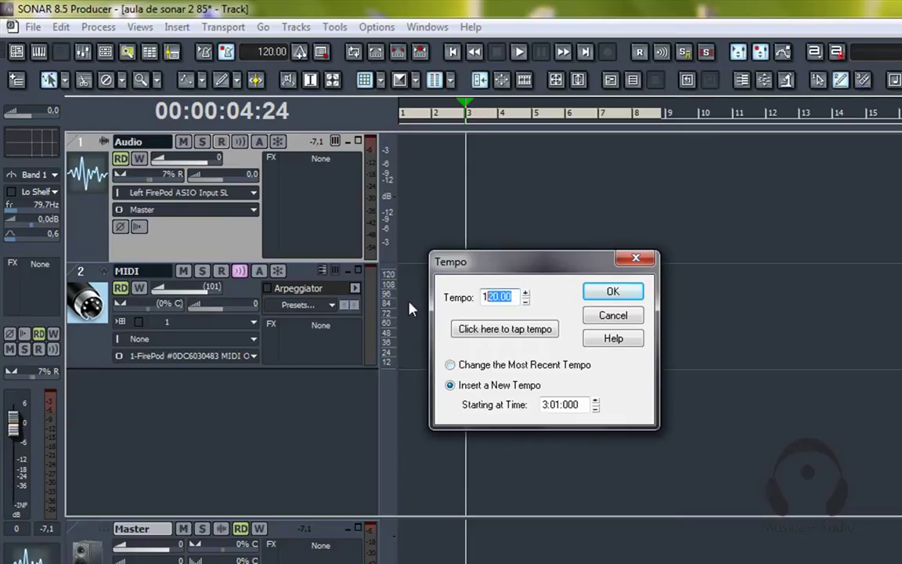
text(100)
click(614, 291)
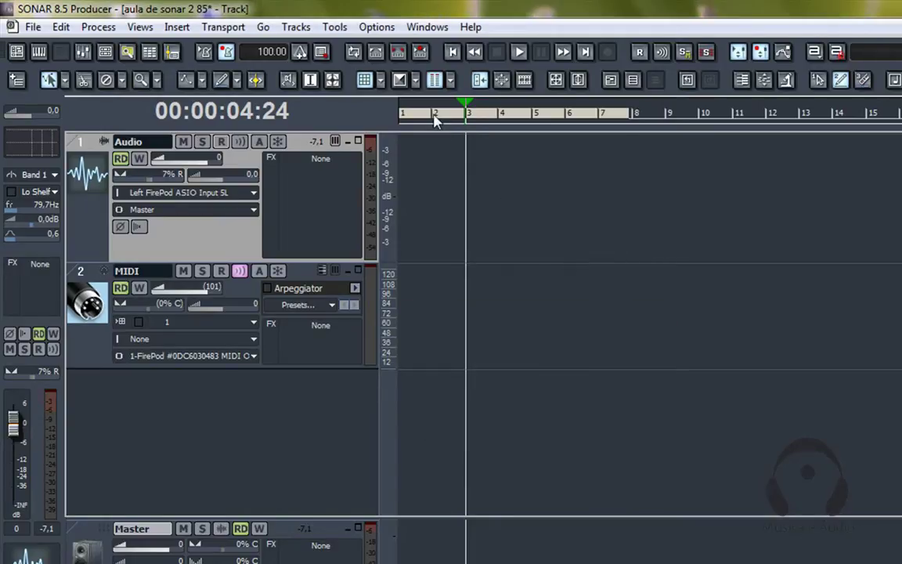
Step: Return the playback position to the project start and open the tempo change settings there
click(409, 116)
click(402, 116)
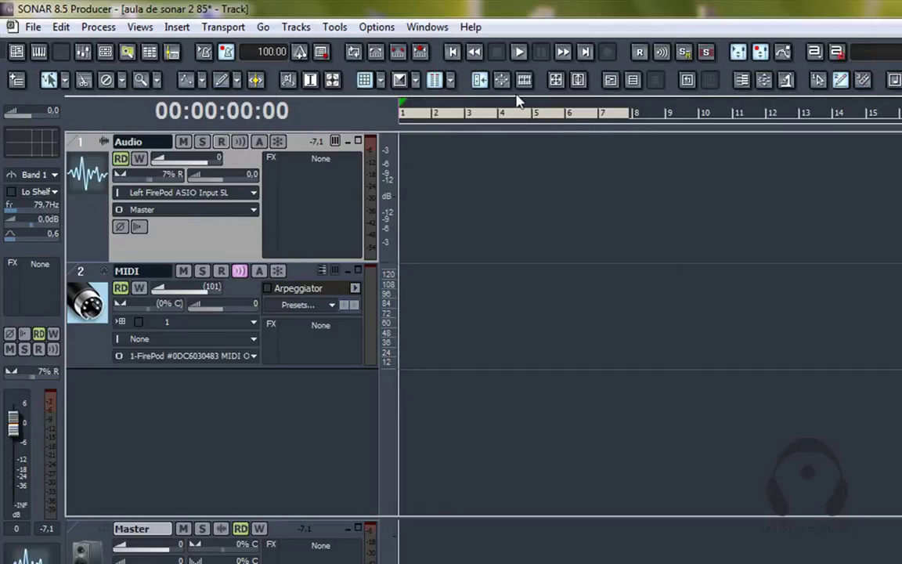
click(176, 27)
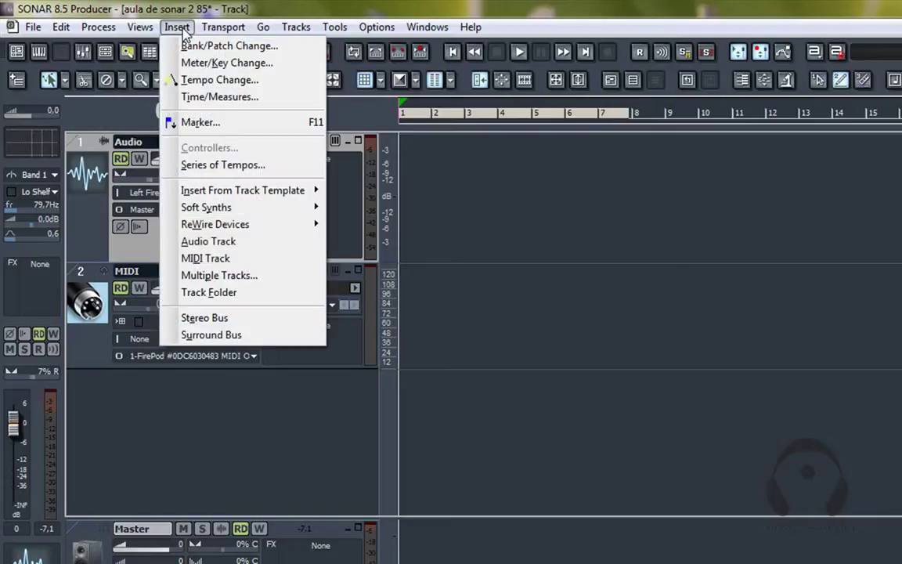
click(198, 86)
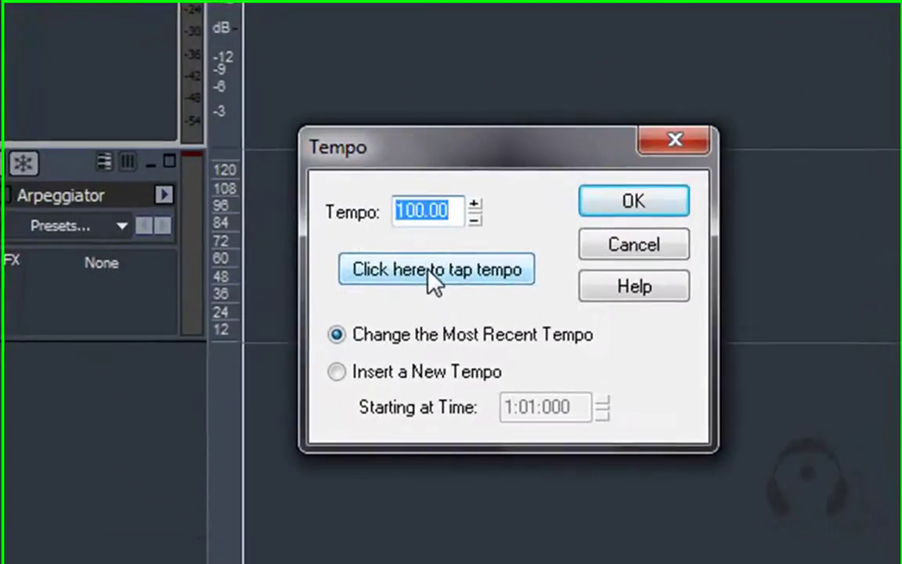
Step: Try out the tap-tempo function by tapping in a tempo of 136
click(500, 332)
click(500, 330)
click(429, 278)
click(428, 279)
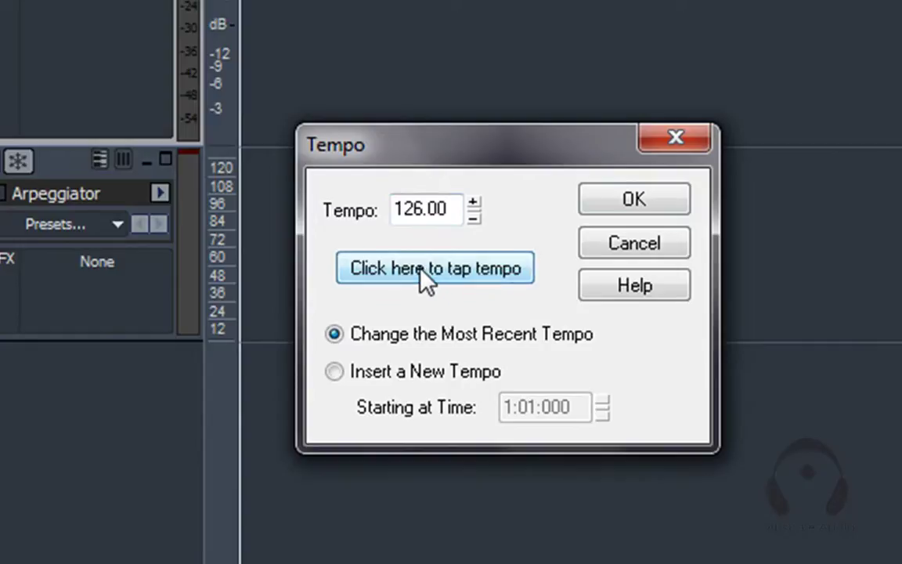
click(426, 280)
click(424, 282)
click(423, 282)
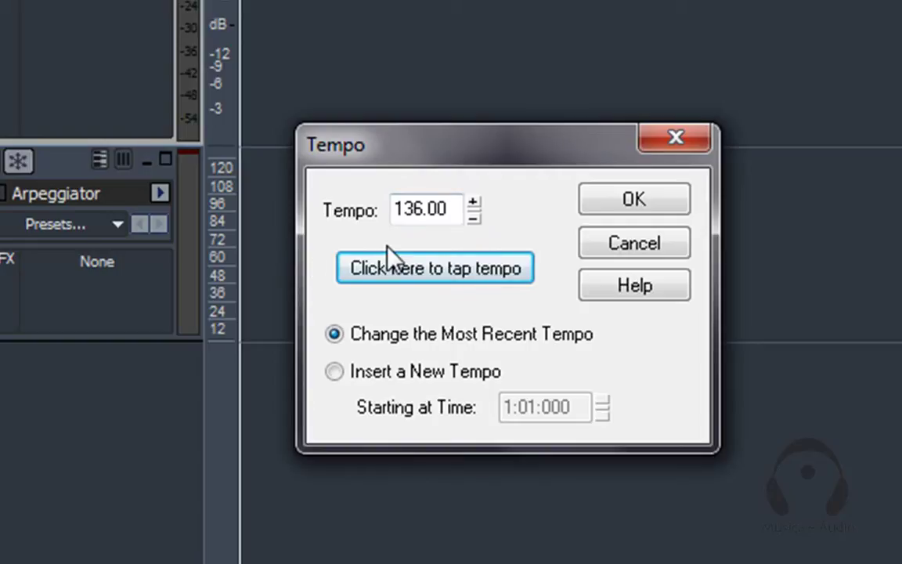
Step: Tap in a slower tempo of 67 and apply it as a change to the most recent tempo
click(405, 259)
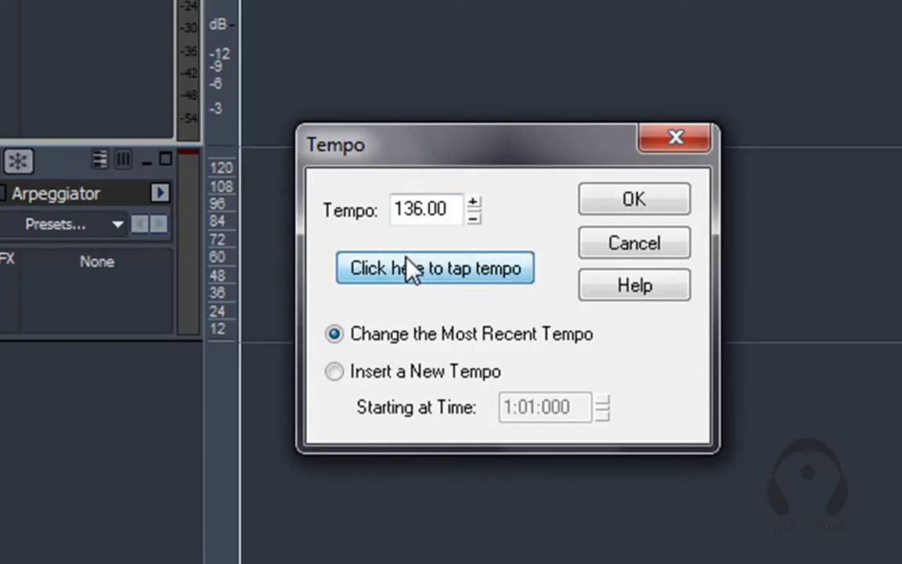
click(405, 259)
click(413, 269)
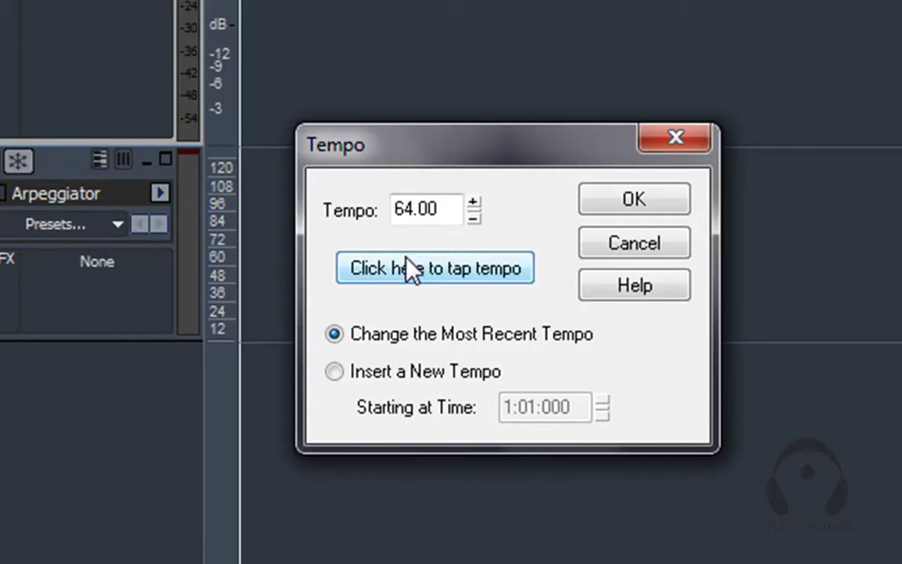
click(413, 269)
click(413, 269)
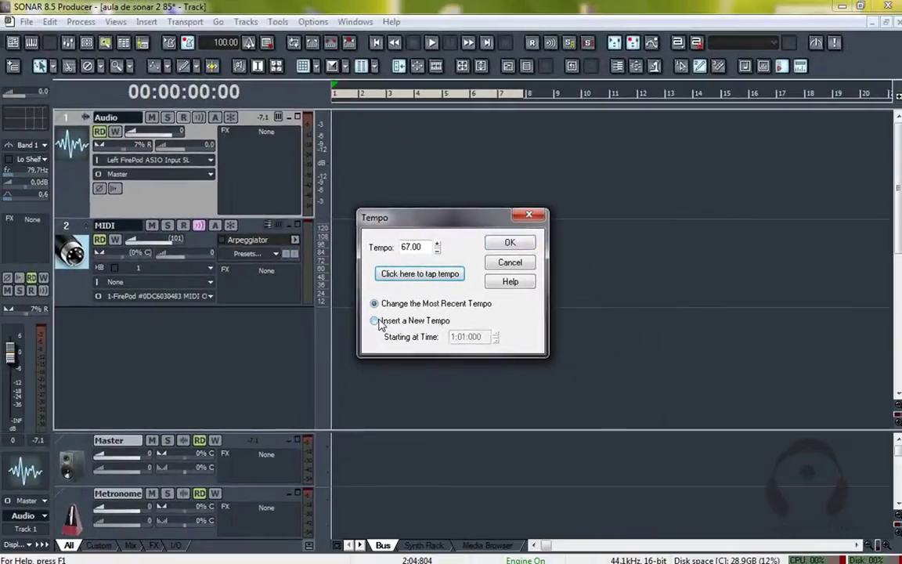
click(335, 372)
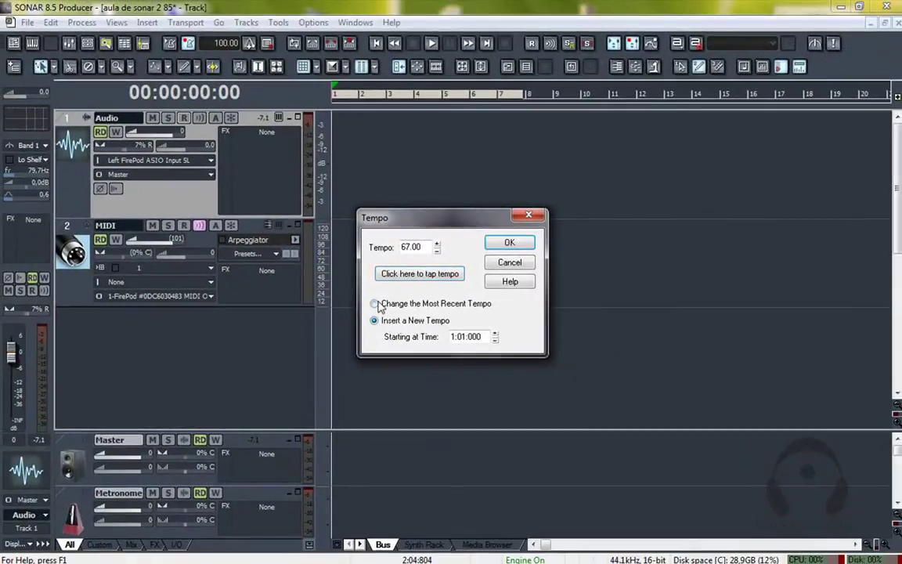
click(376, 304)
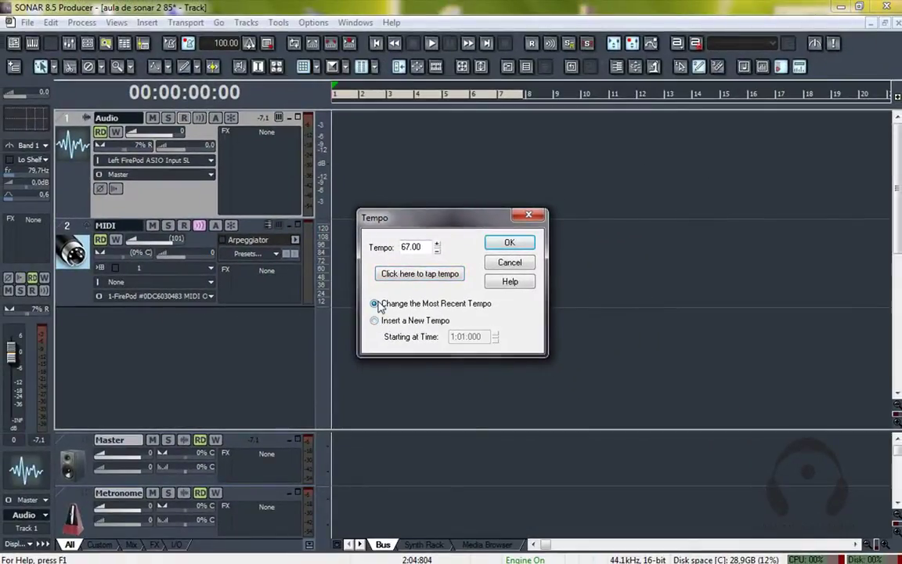
click(509, 242)
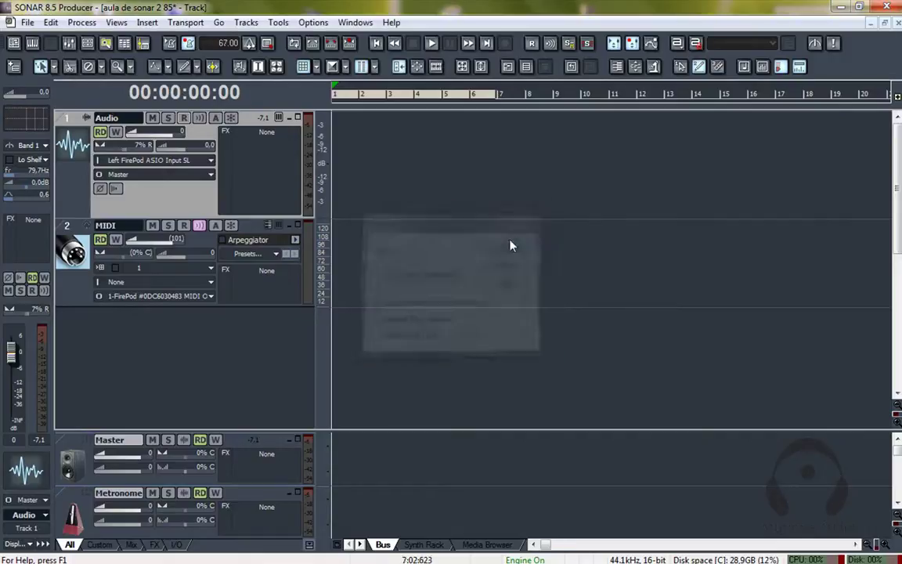
Step: Set the tempo from measure 3 onward to 67
click(333, 98)
click(388, 102)
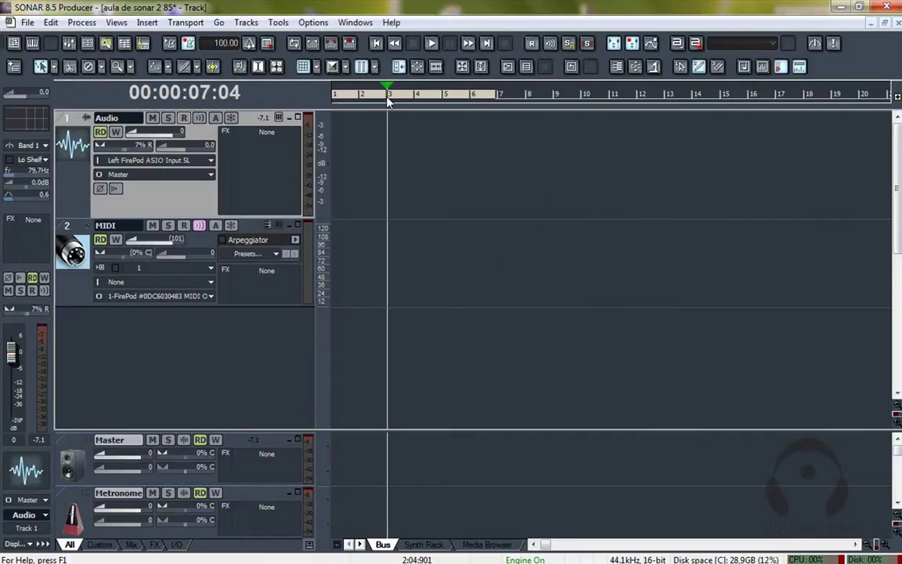
double_click(213, 44)
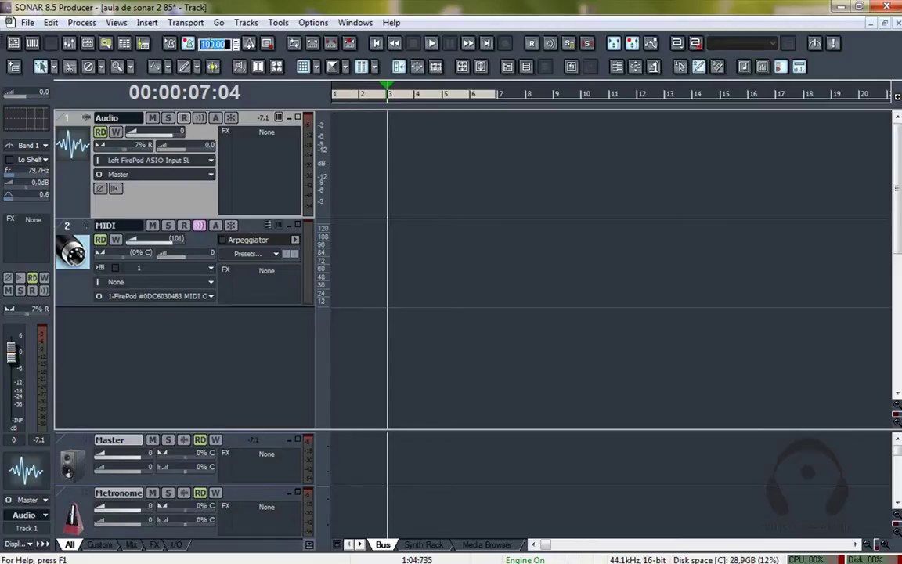
text(8)
text(7)
key(Return)
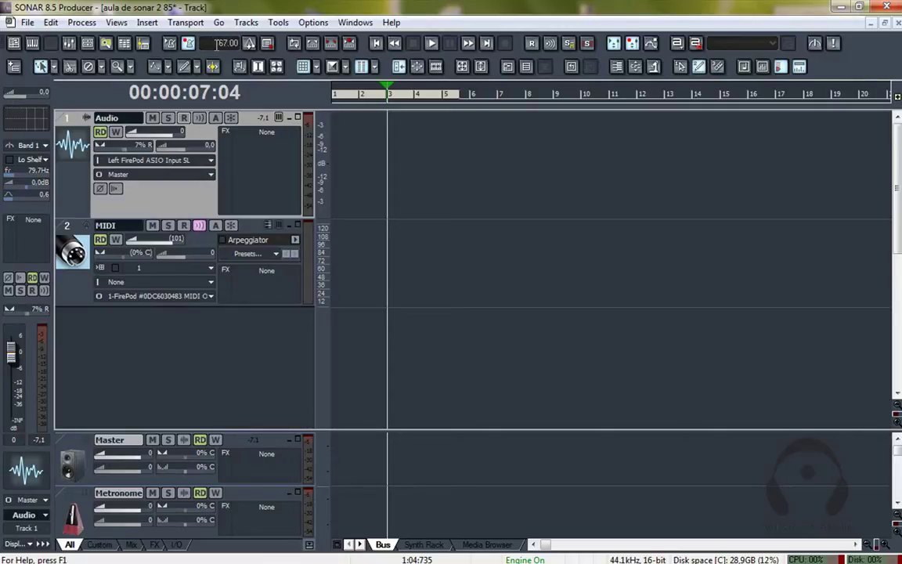
Step: Check the tempo at measures 1 through 6 and return the playback position to the project start
click(334, 95)
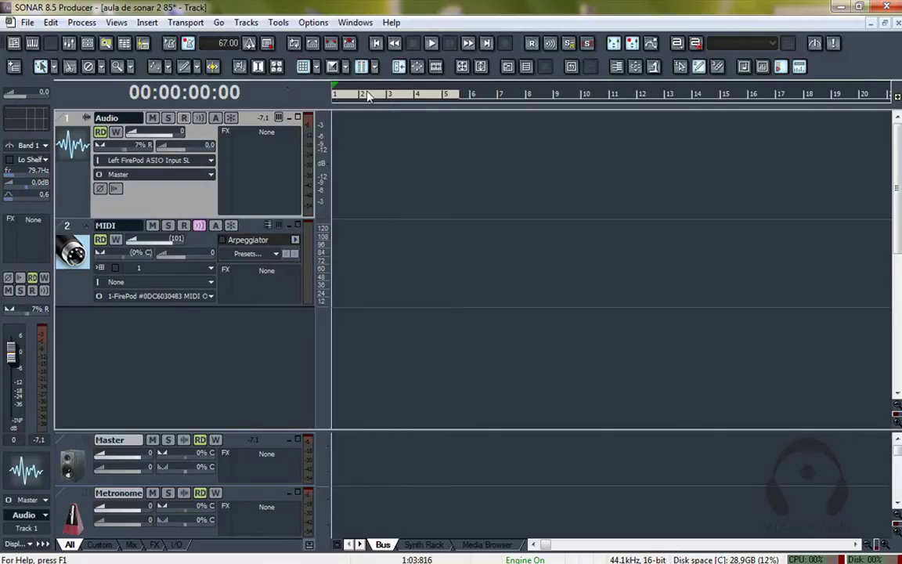
click(366, 94)
click(389, 95)
click(416, 94)
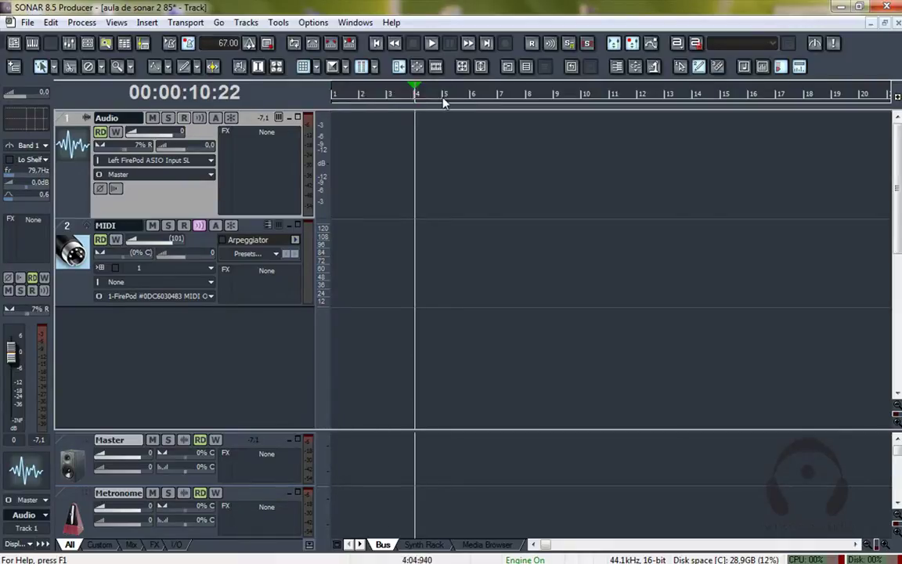
click(447, 94)
click(472, 95)
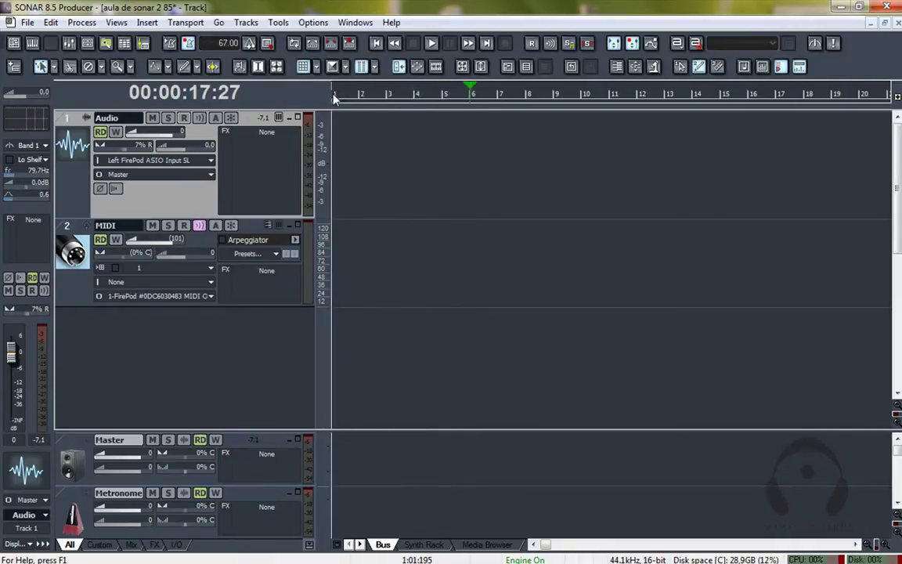
drag(334, 95, 461, 95)
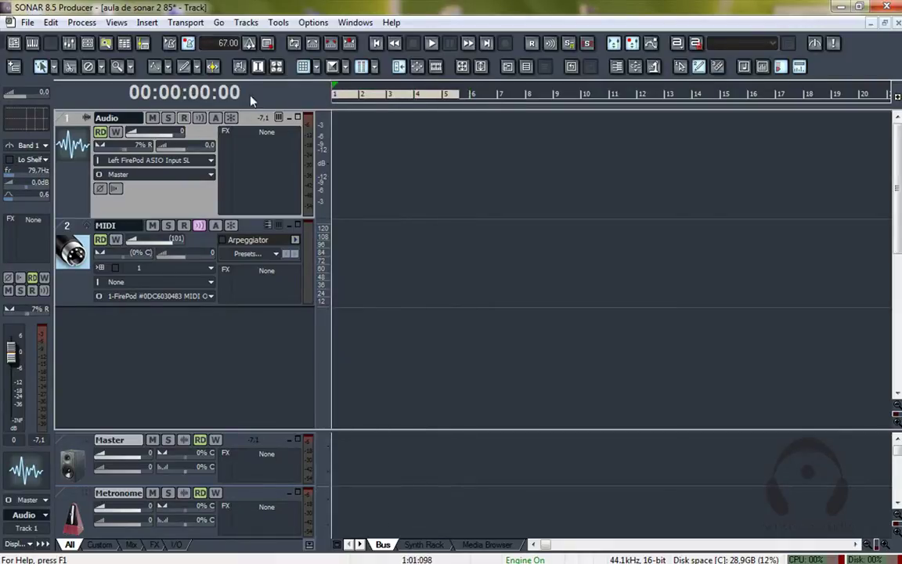
Step: Arm the Audio track for recording and rename it violao
click(184, 117)
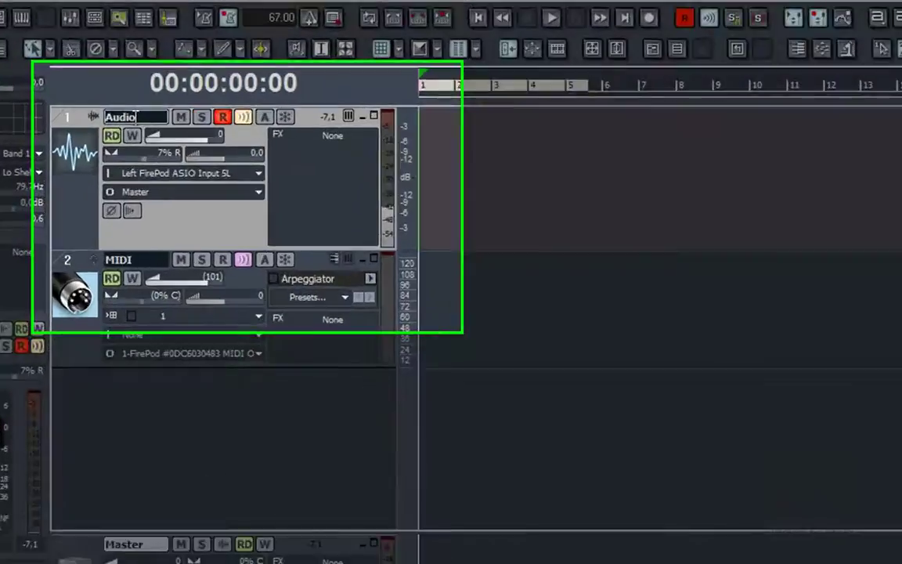
double_click(118, 117)
text(violao)
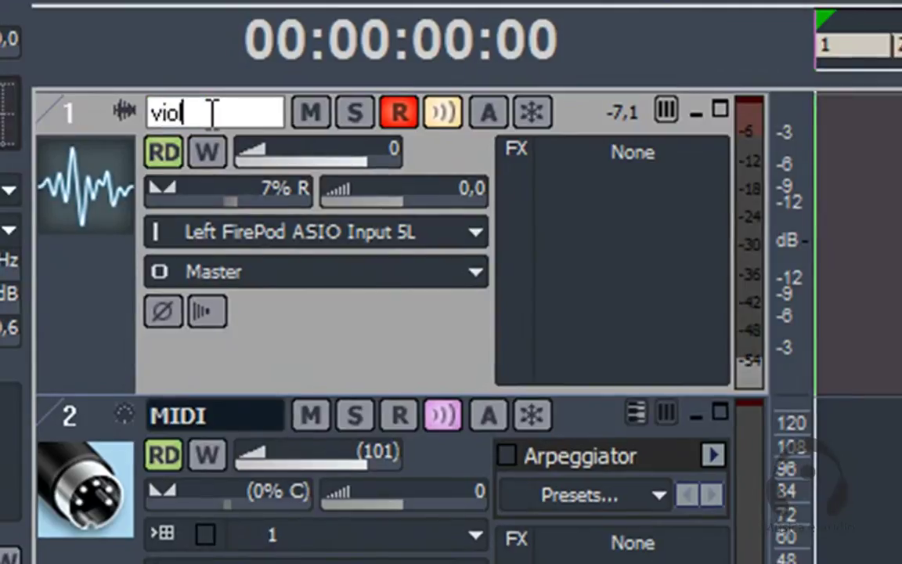
key(Return)
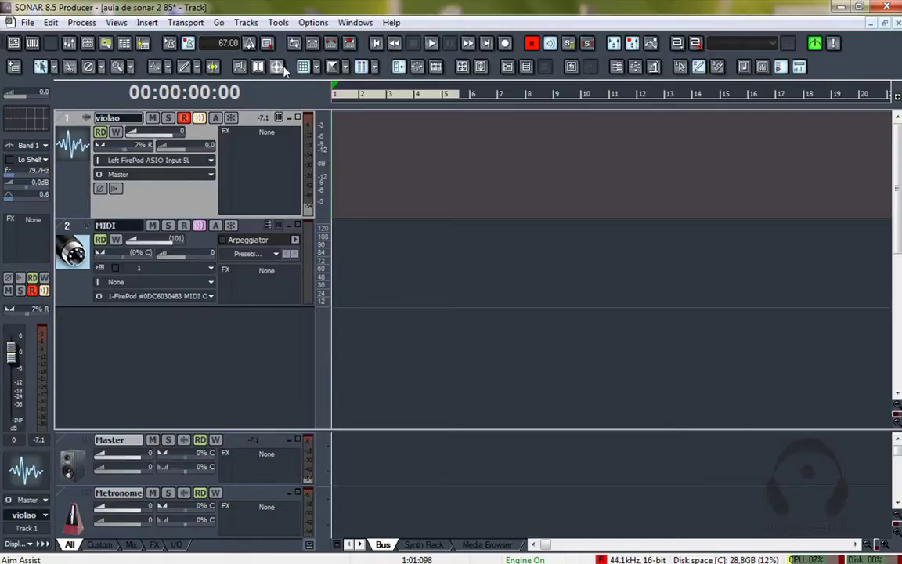
Step: Record a take of about 23 seconds on the violao track from the project start, plus a shorter second take over it
key(r)
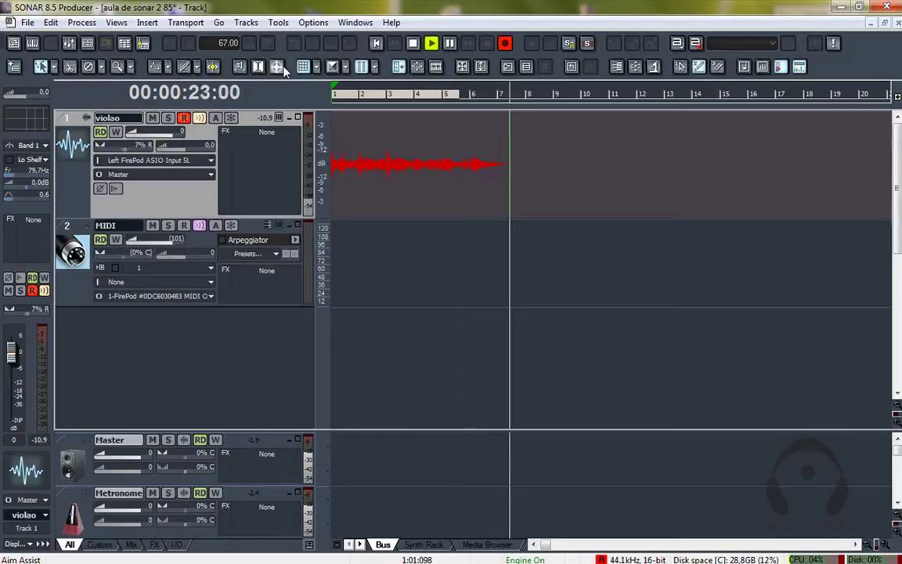
key(space)
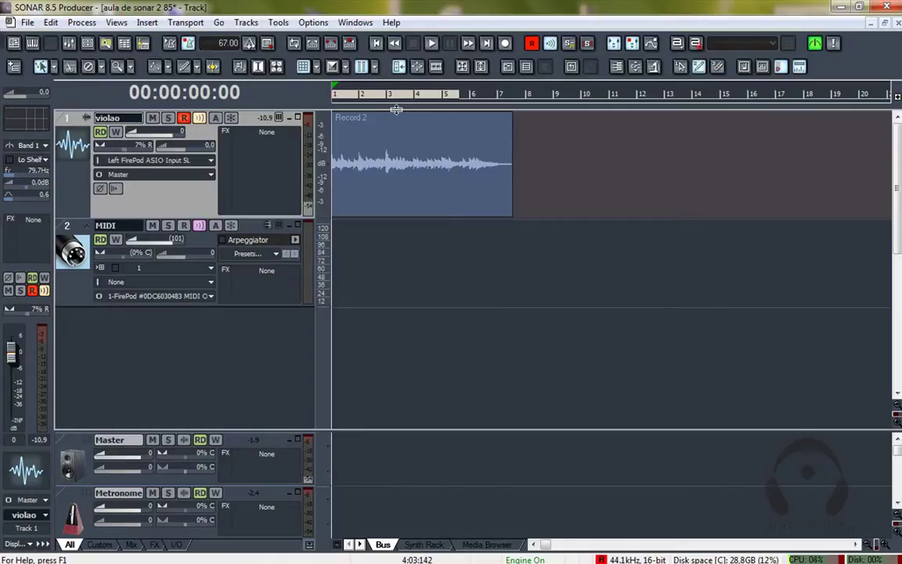
key(space)
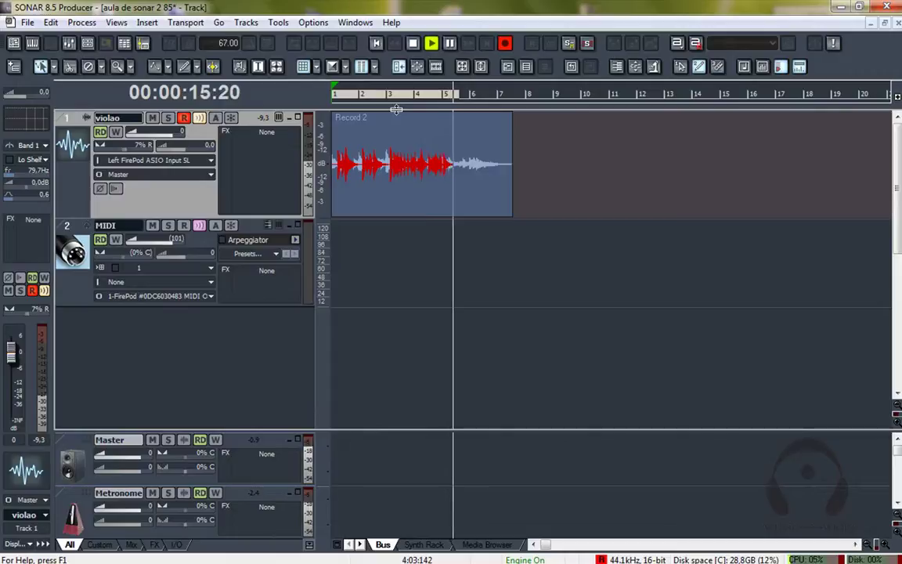
key(space)
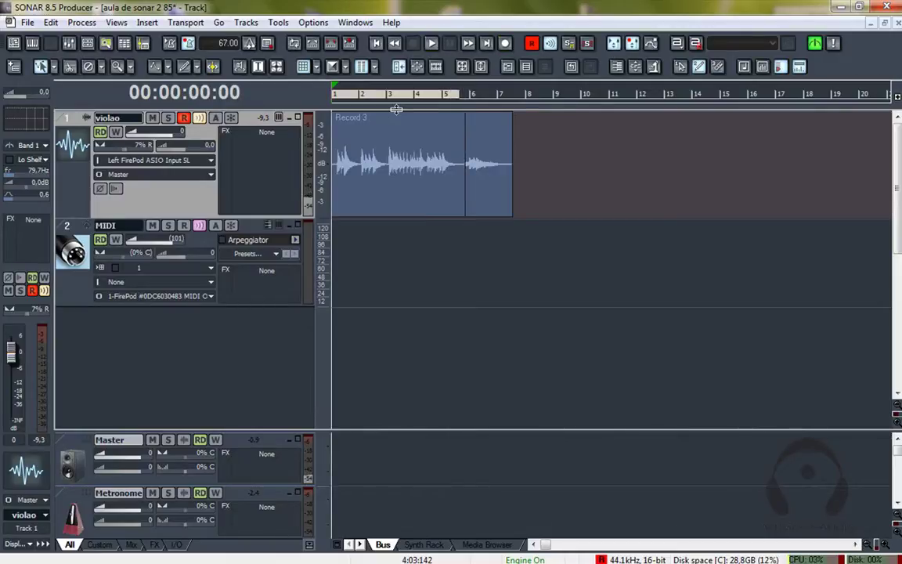
click(468, 149)
click(605, 151)
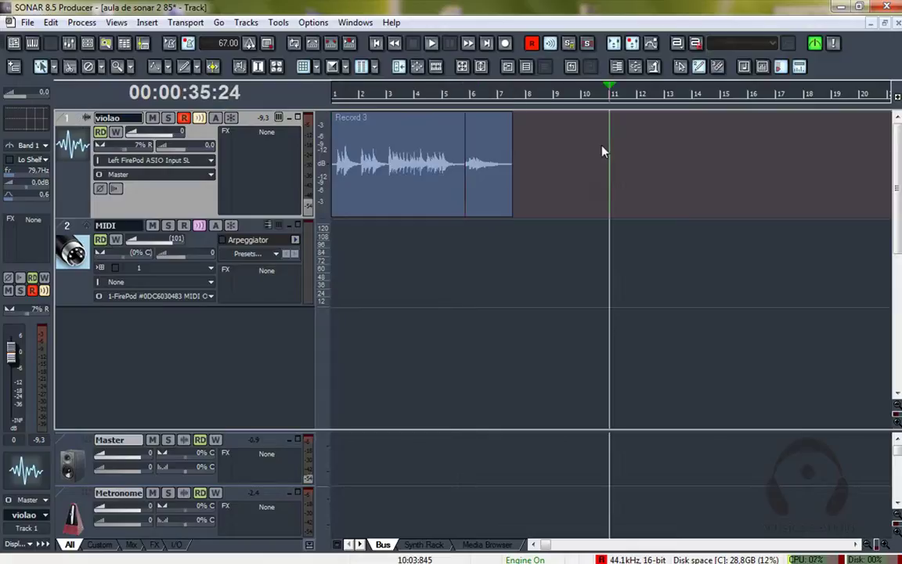
click(415, 151)
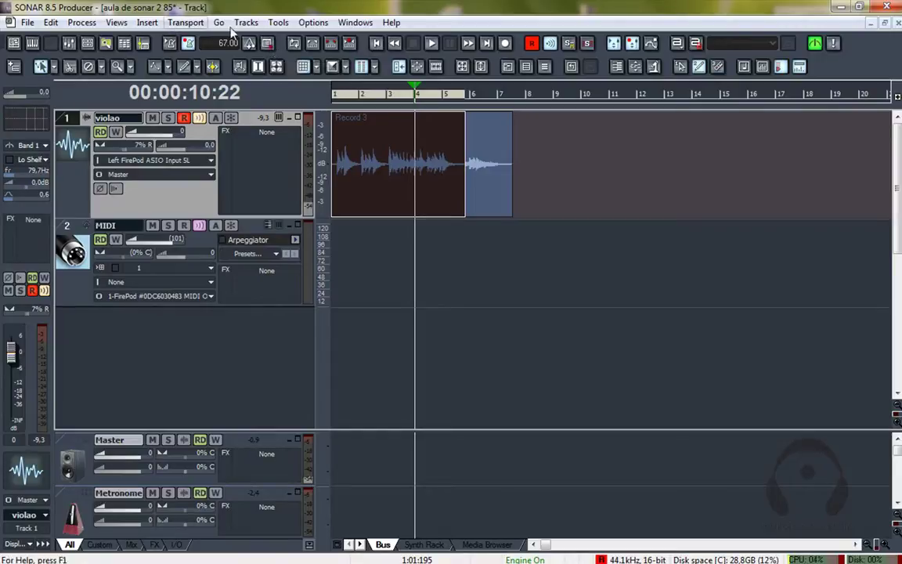
Step: Enable Auto Punch in the record options, accept them, and switch Auto Punch back off
click(307, 22)
mouse_move(256, 23)
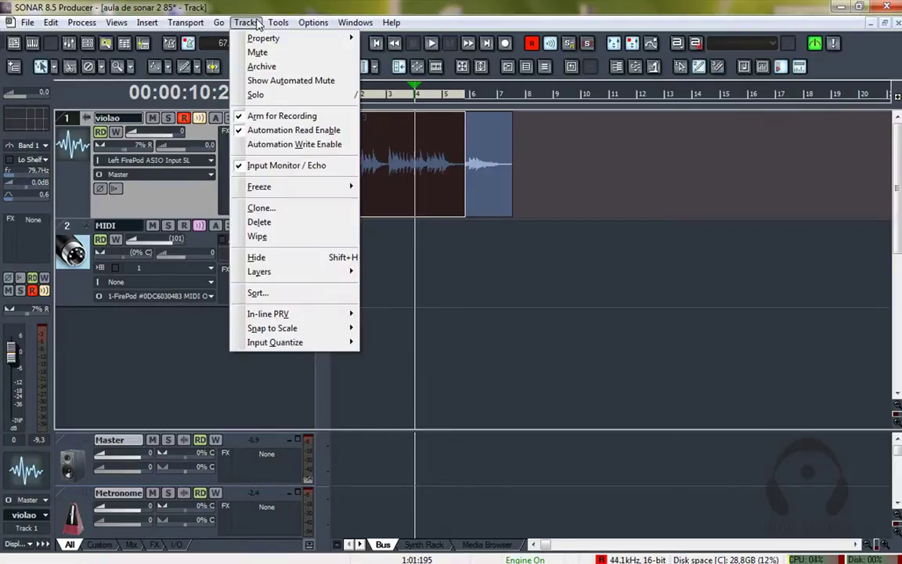
mouse_move(204, 25)
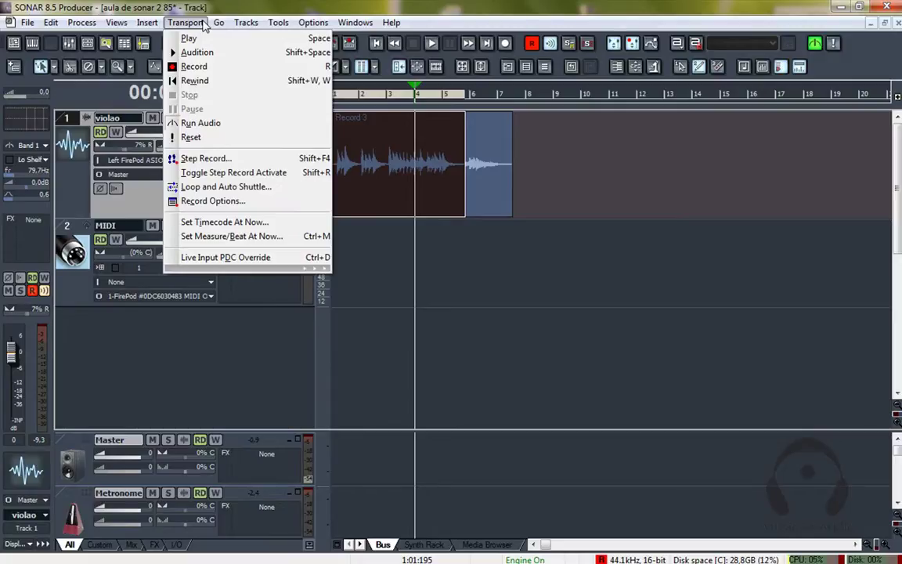
click(213, 201)
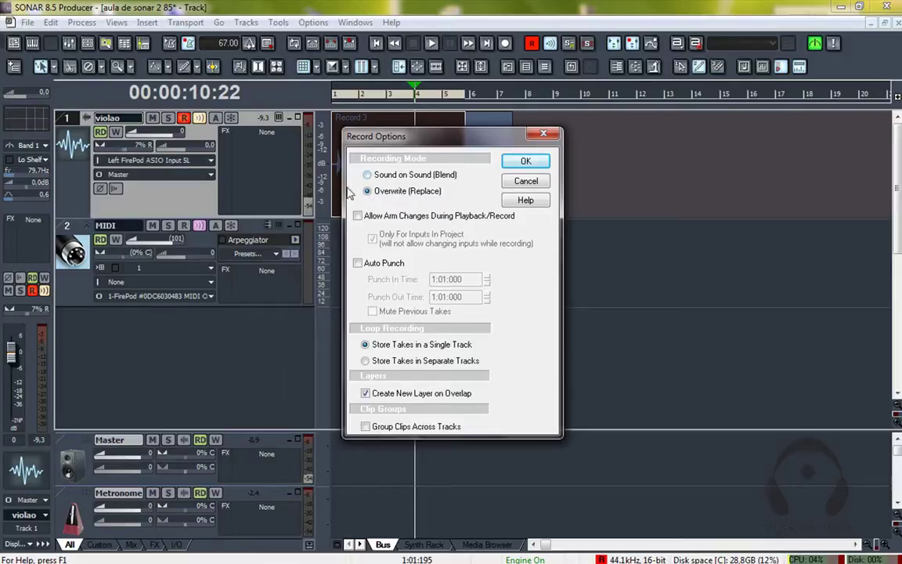
click(357, 263)
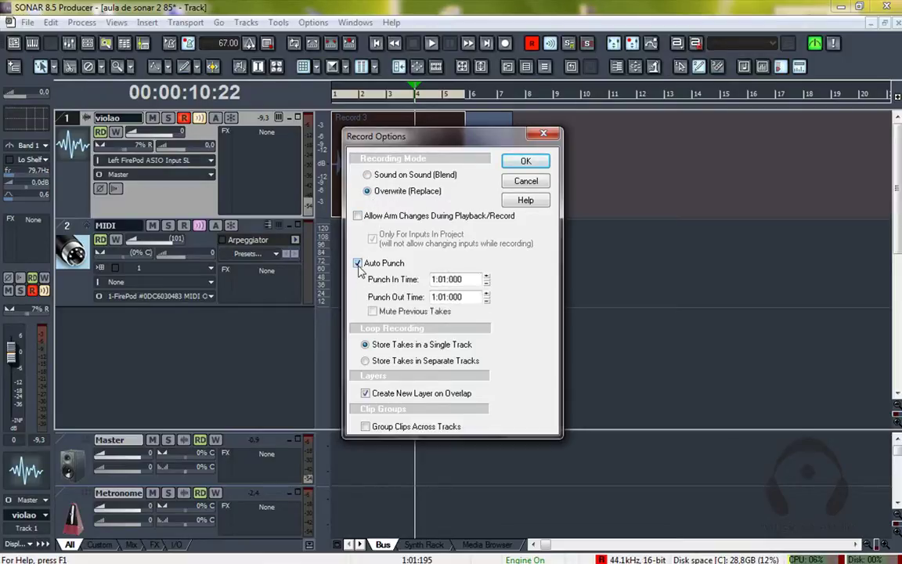
click(526, 163)
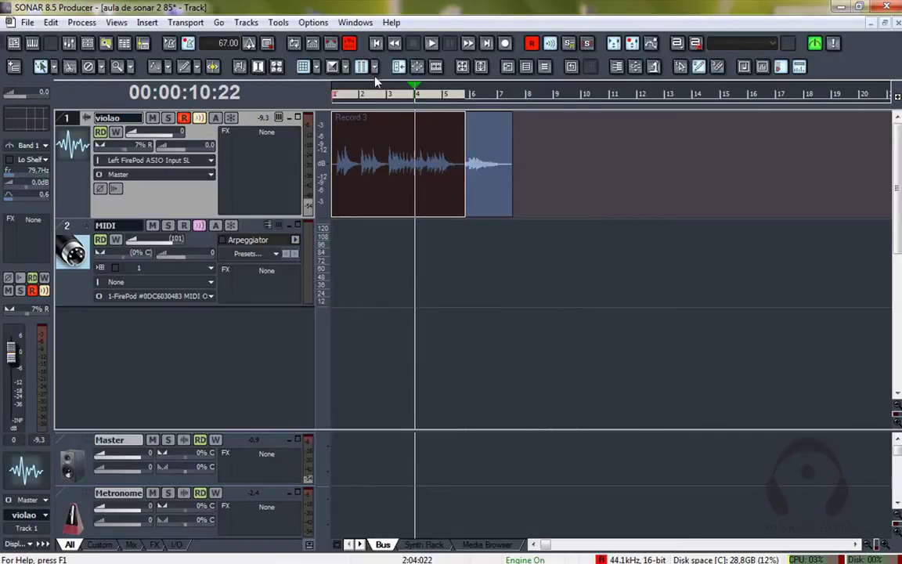
click(350, 44)
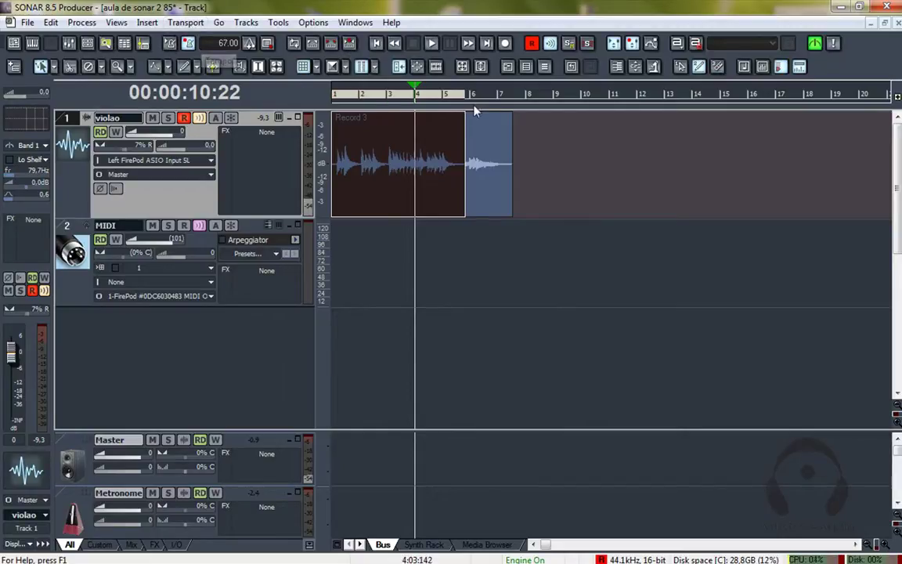
Step: Undo the second take on violao, play from the project start, and punch in a recording manually from measure 3 until shortly before measure 5
click(451, 159)
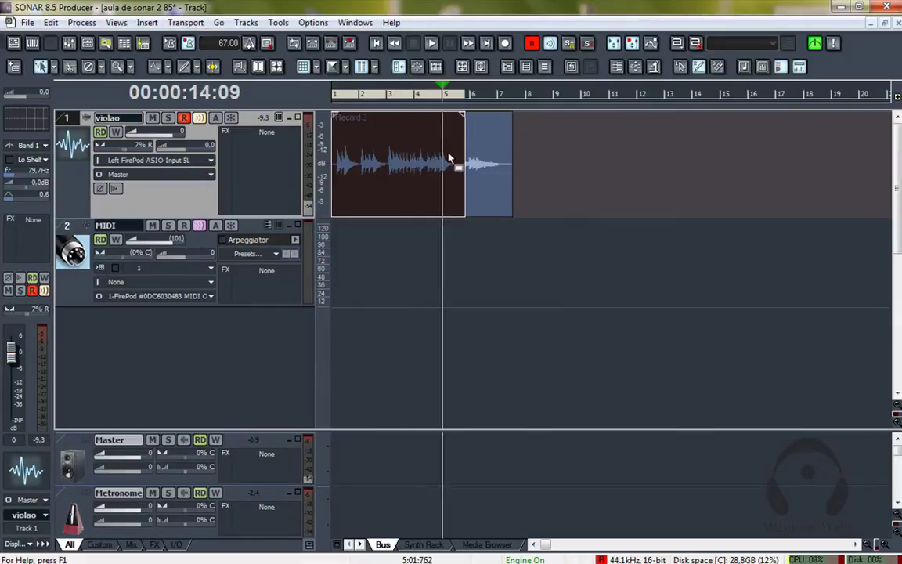
click(334, 97)
key(space)
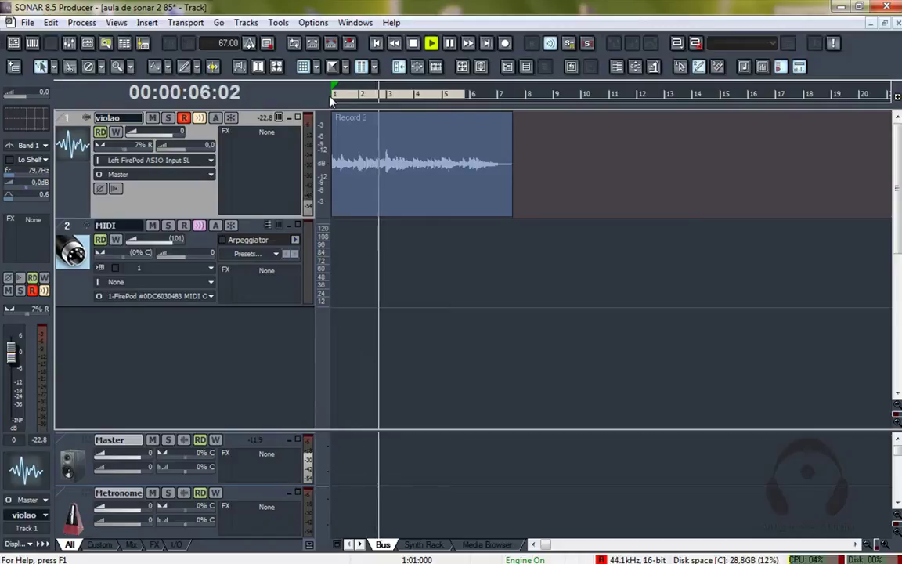
key(r)
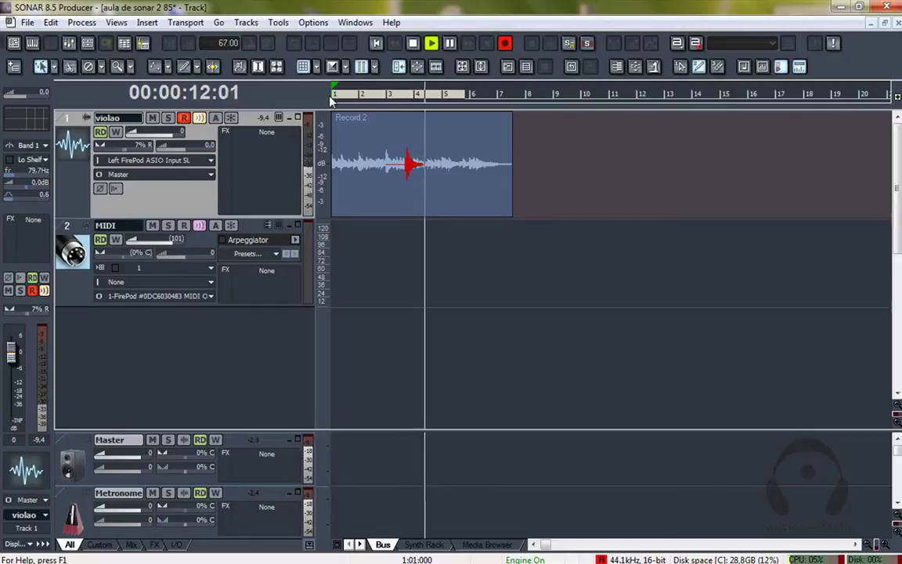
key(r)
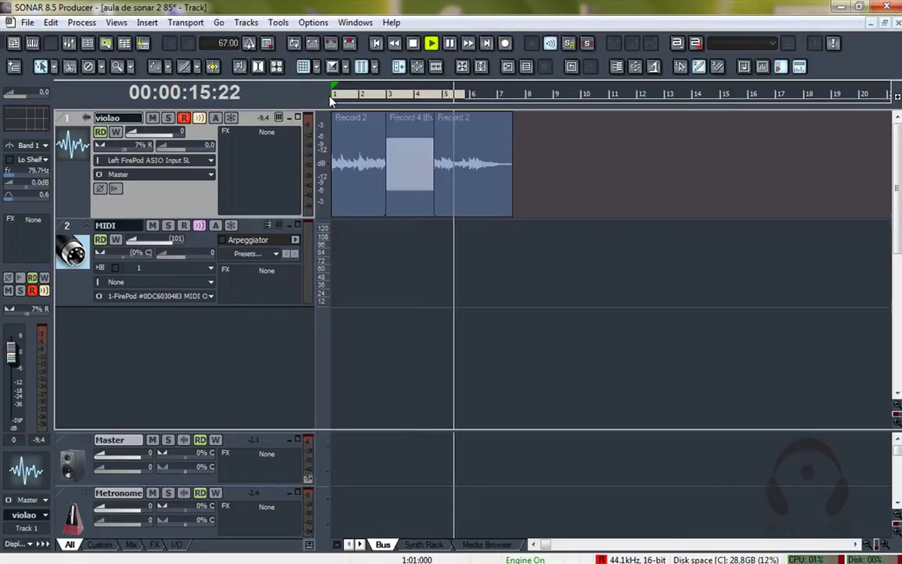
key(space)
Step: Select each of the three violao clips to inspect the split, and undo the manually punched-in recording
click(404, 136)
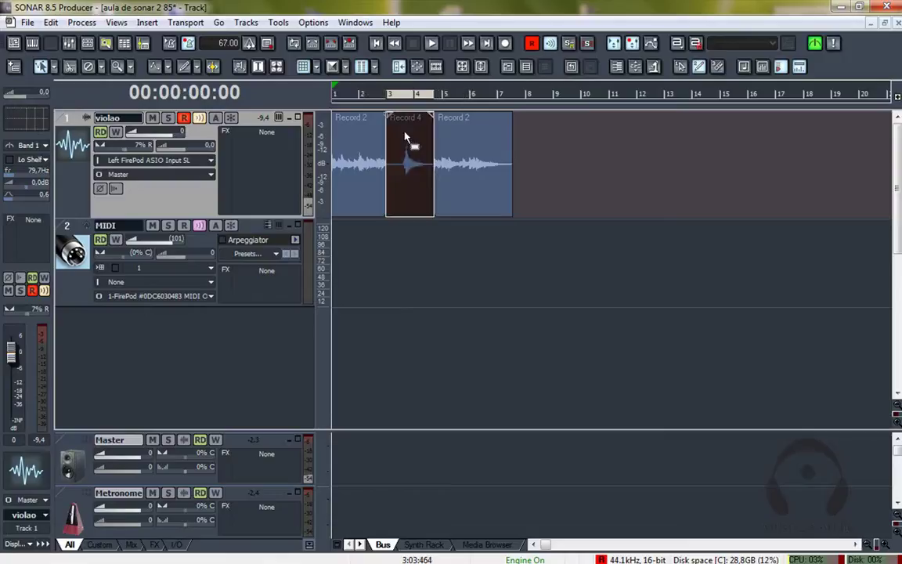
click(338, 134)
click(398, 151)
click(482, 161)
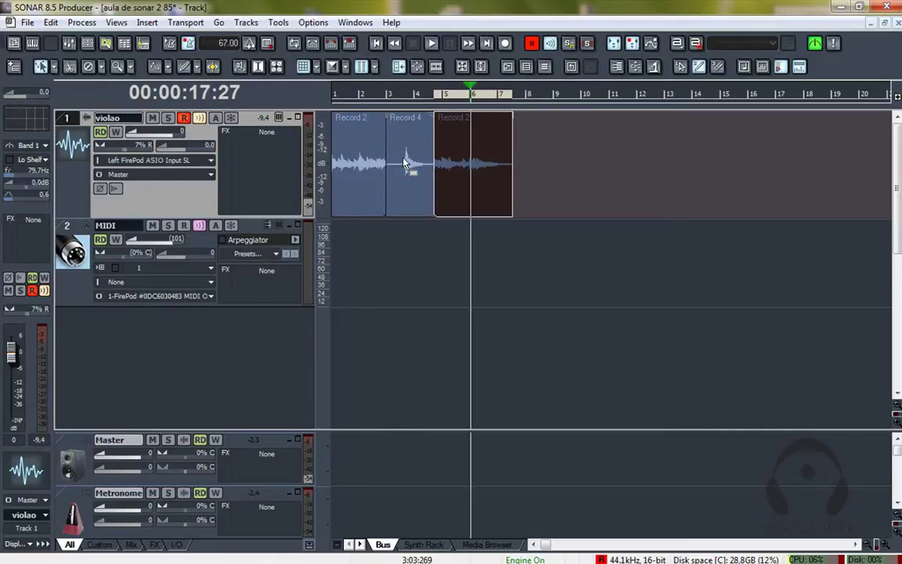
click(405, 165)
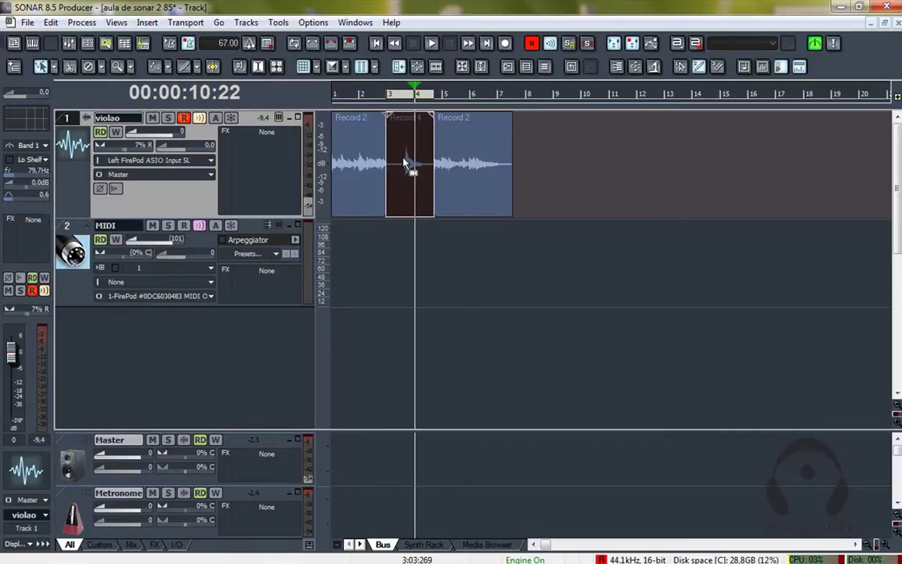
key(ctrl+z)
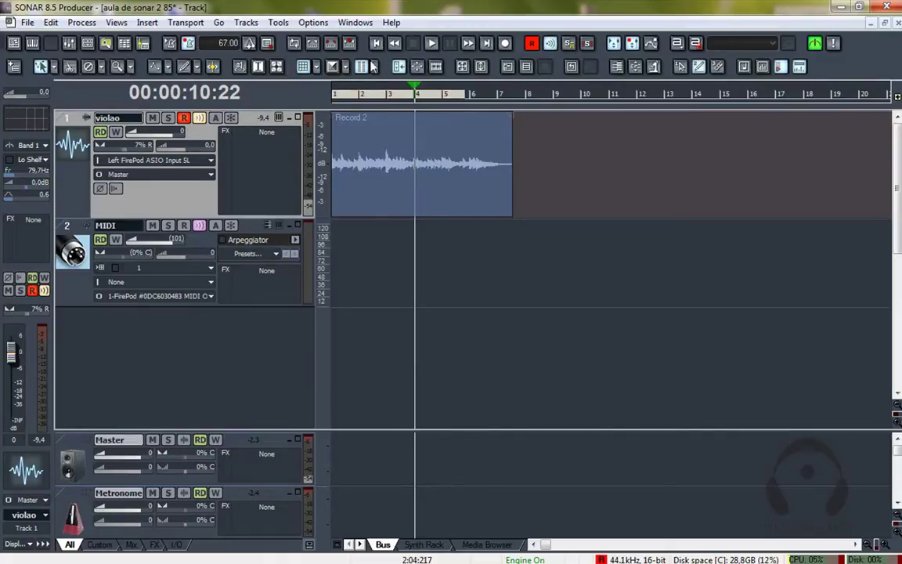
Step: Enable Auto Punch with a punch range from measure 3 to measure 4, and briefly play from measure 3
click(333, 47)
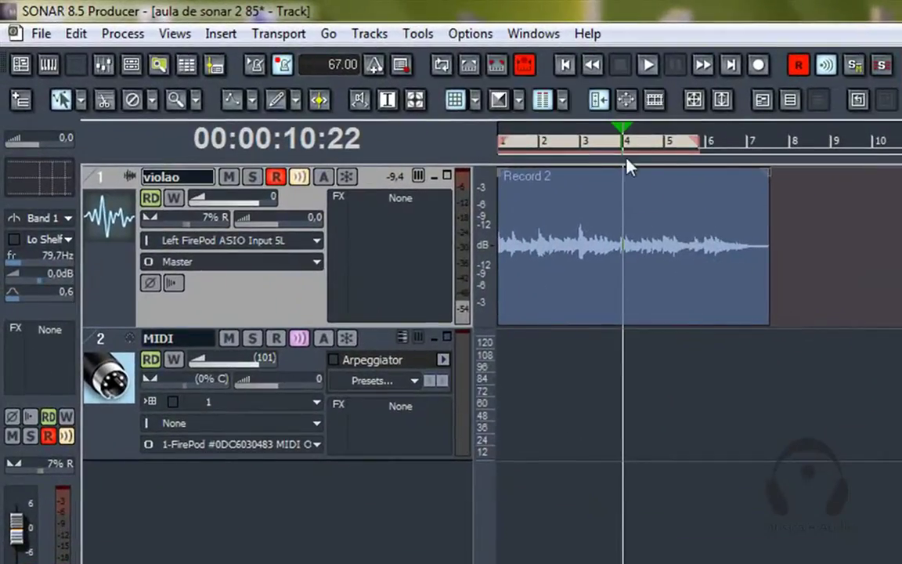
drag(583, 149, 623, 149)
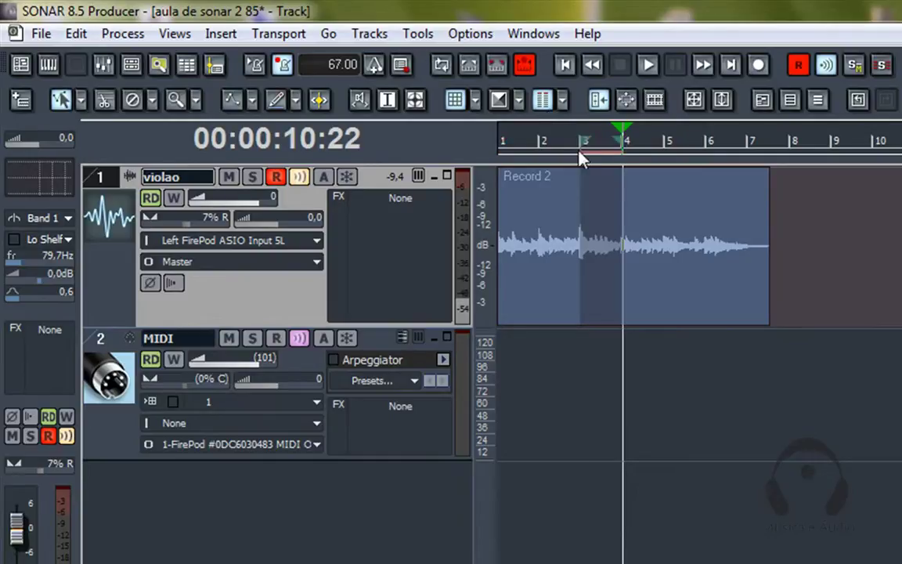
click(581, 153)
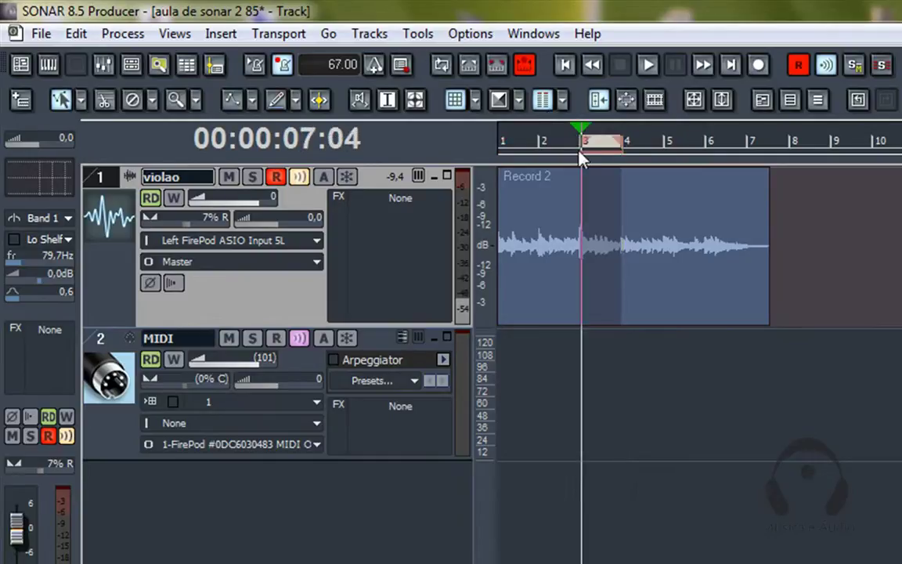
key(space)
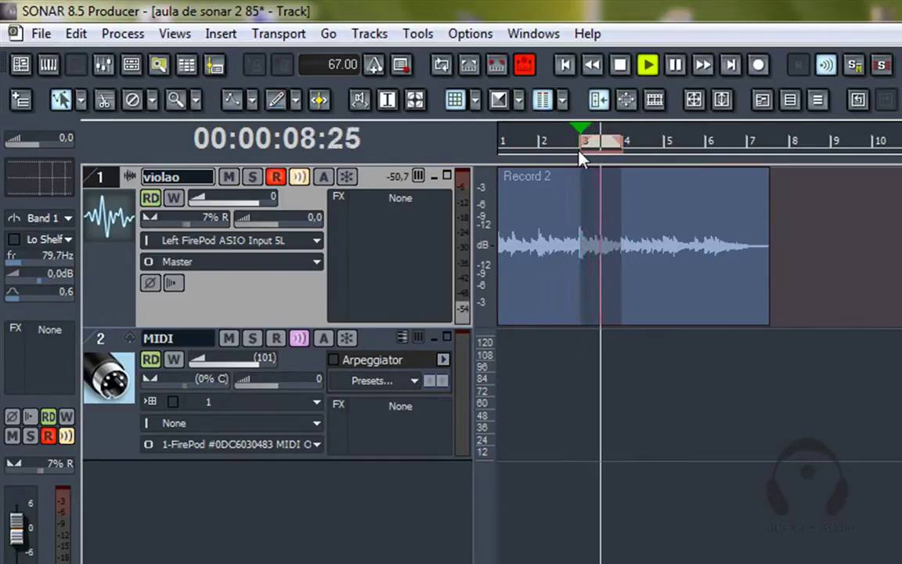
key(space)
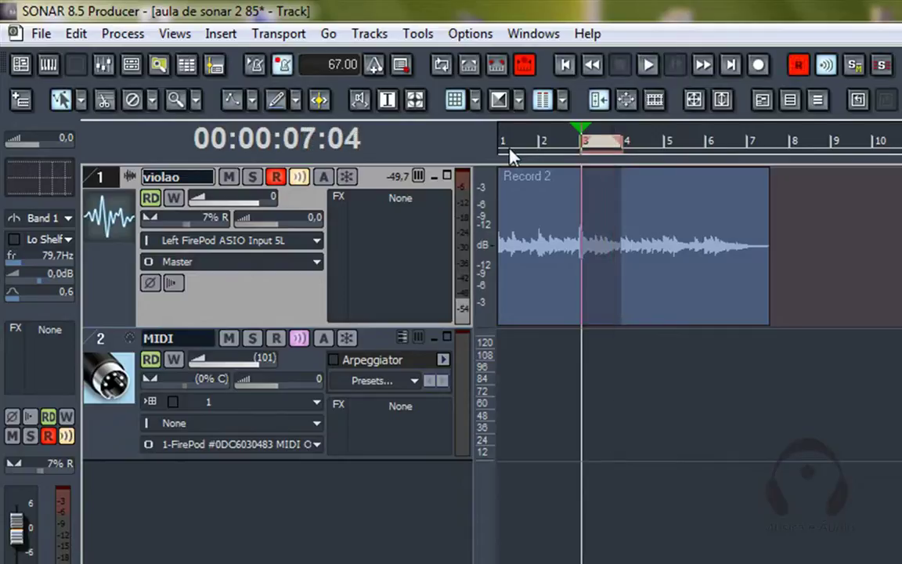
Step: Record on violao from the project start with Auto Punch active, and stop past the end of the punch range
click(509, 156)
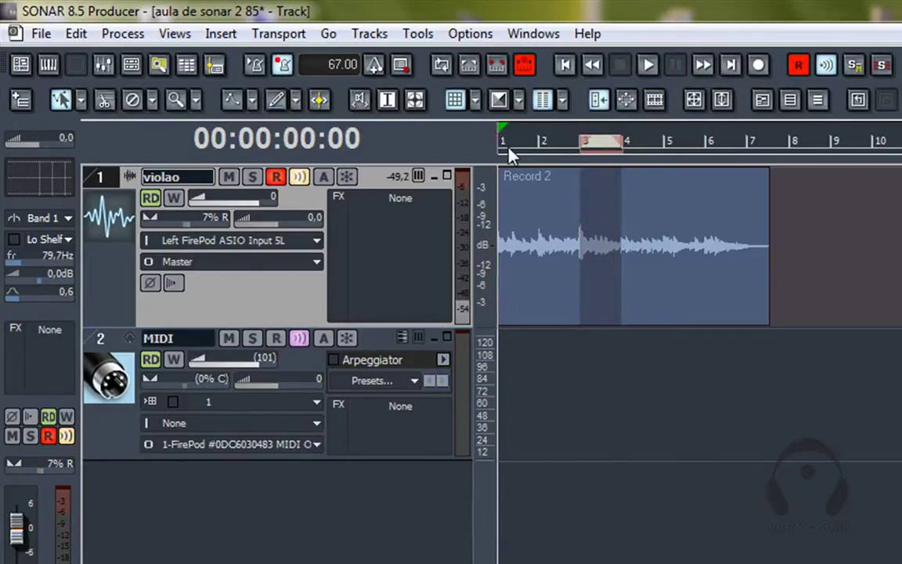
key(r)
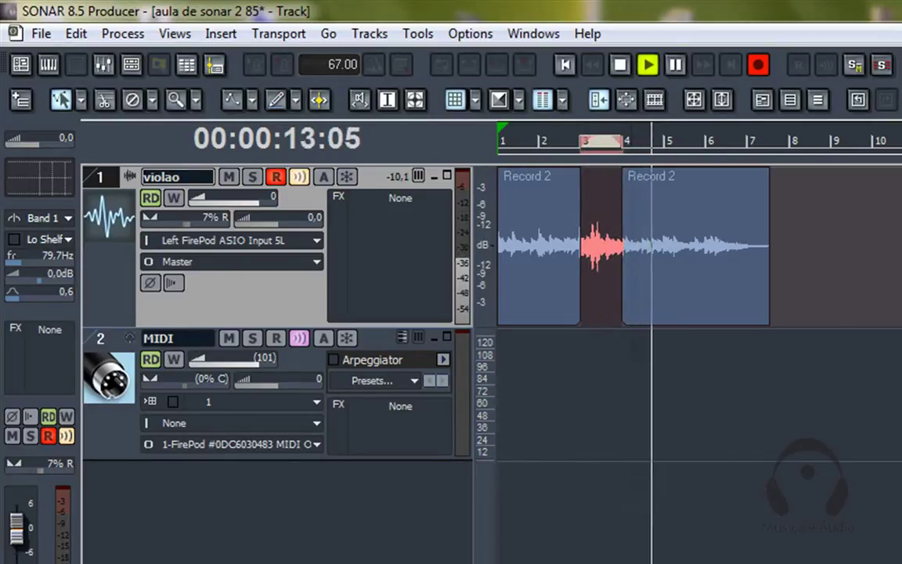
key(space)
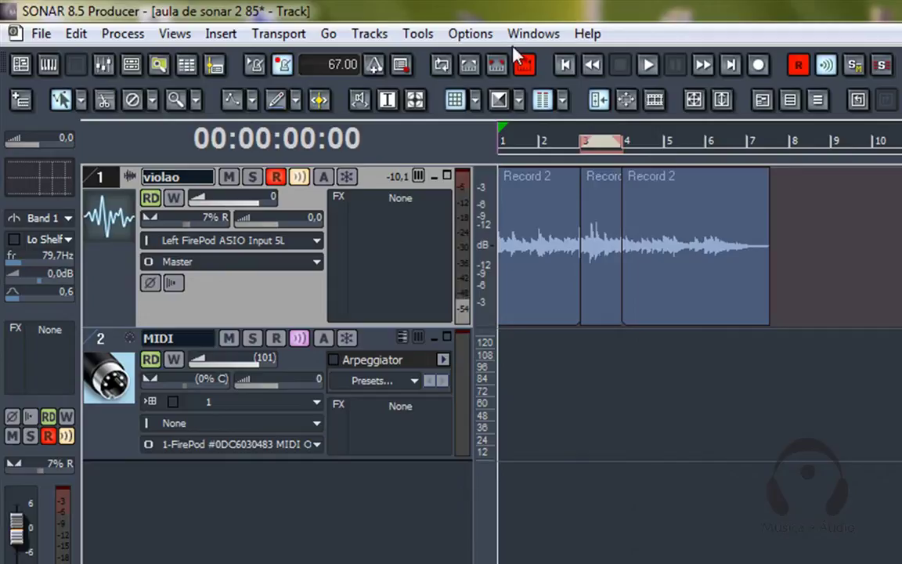
Step: Turn off Auto Punch and play back the punched-in violao track from the project start
click(524, 66)
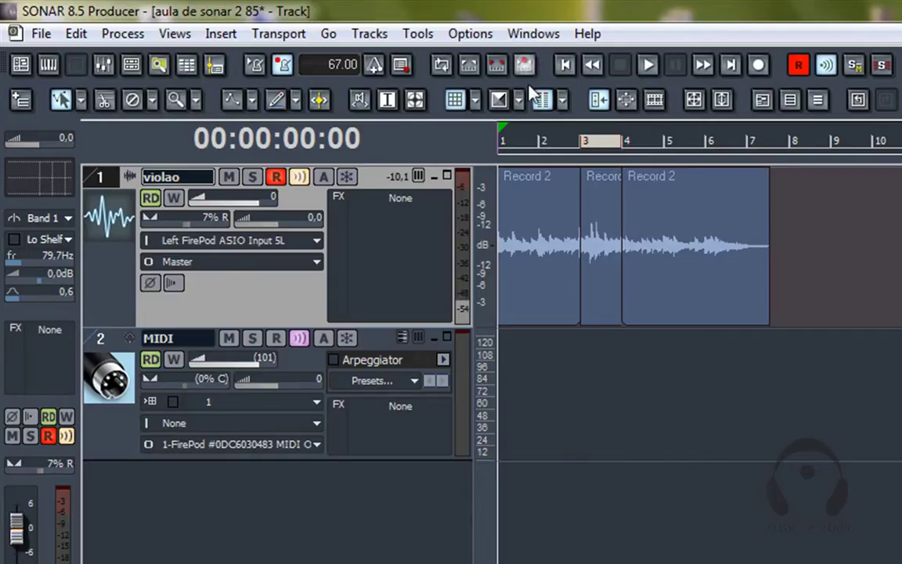
key(space)
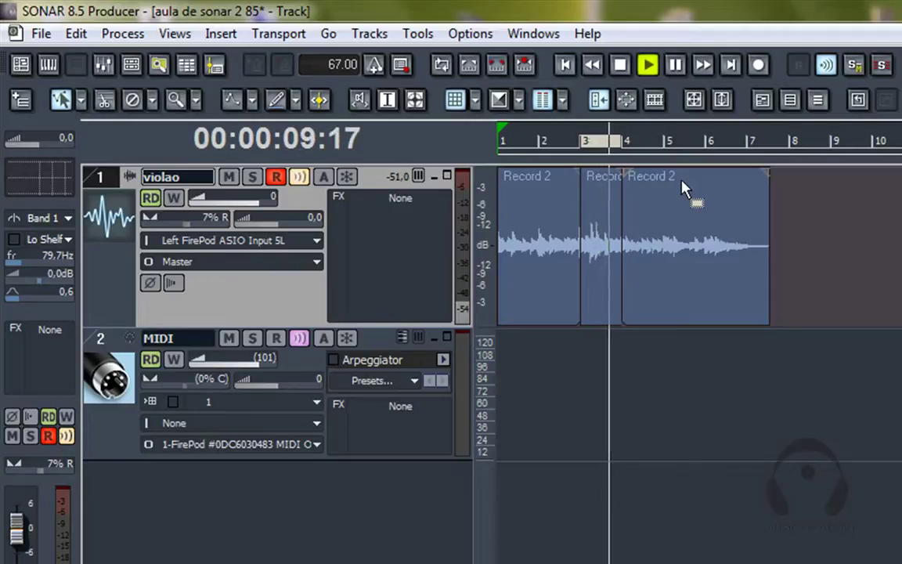
key(space)
Step: Move the boundary between the first clip and the punched-in clip at measure 3 back to about 2:04:926, trimming the noise
click(580, 147)
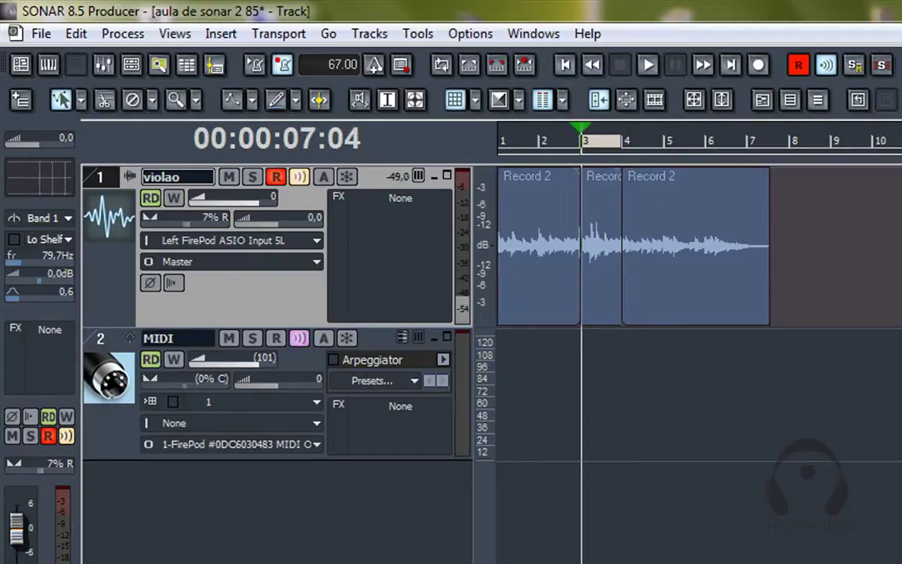
click(886, 546)
click(886, 545)
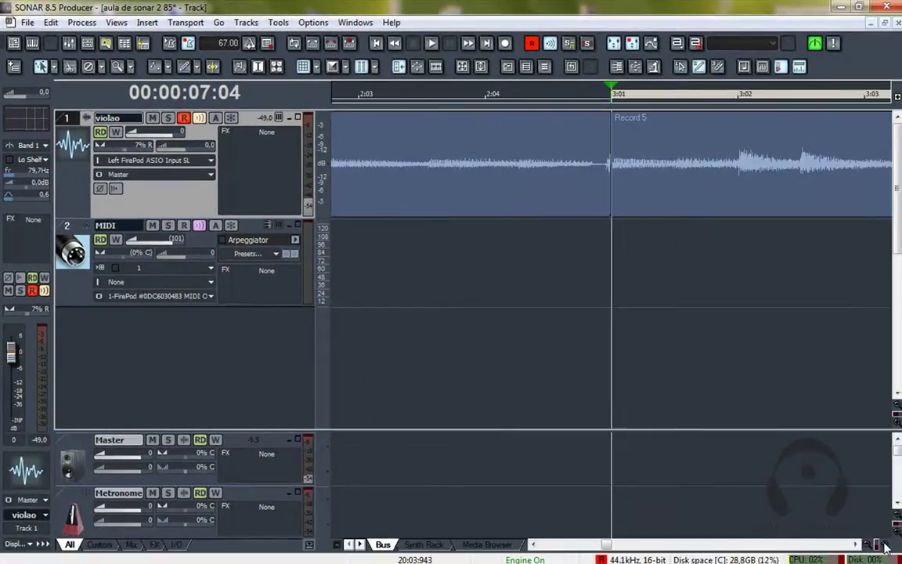
click(886, 546)
click(886, 546)
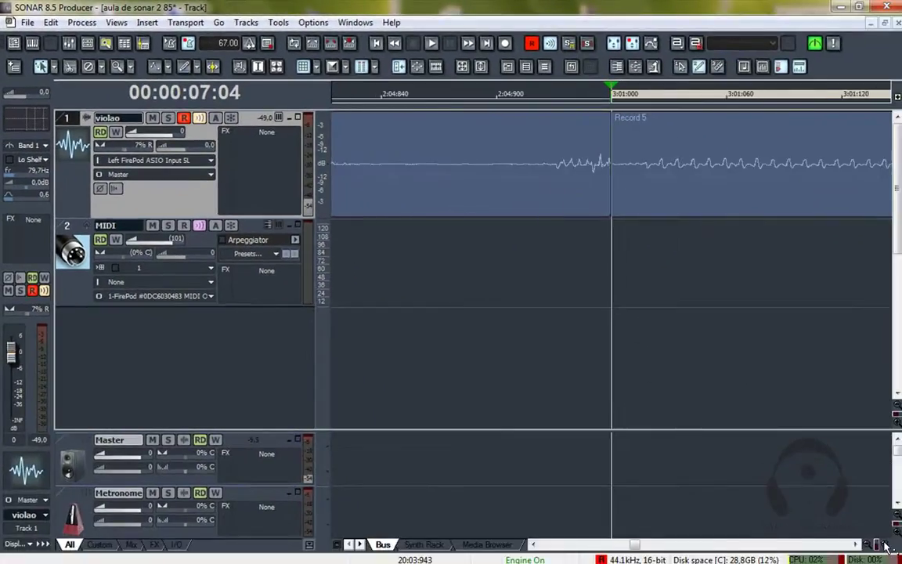
click(573, 157)
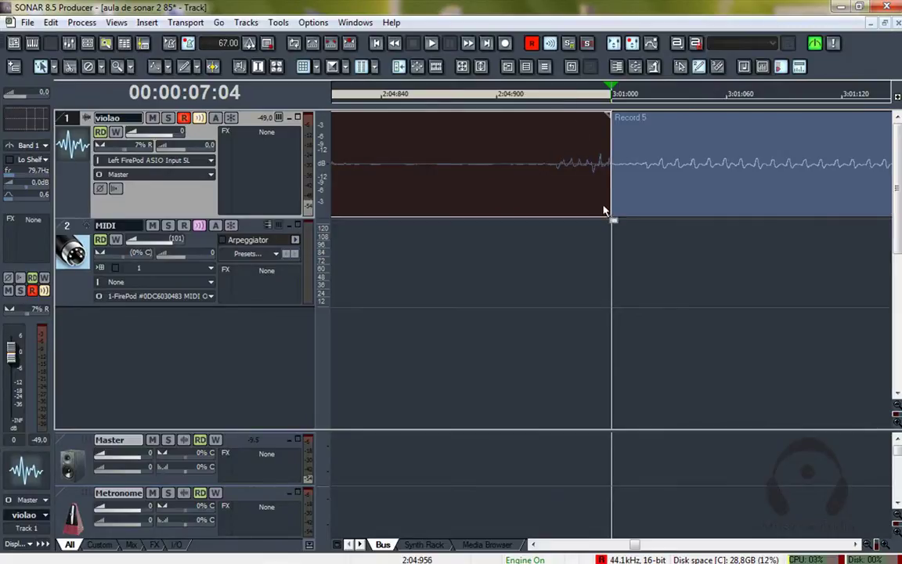
drag(603, 210, 544, 199)
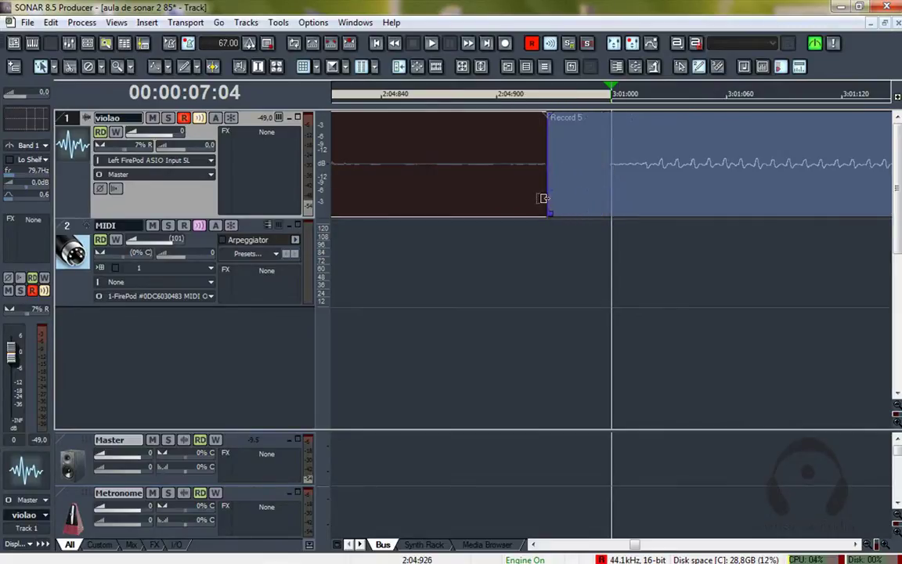
Step: Select the punched-in clip, show the whole violao take, and set the playback position to measure 2
click(566, 200)
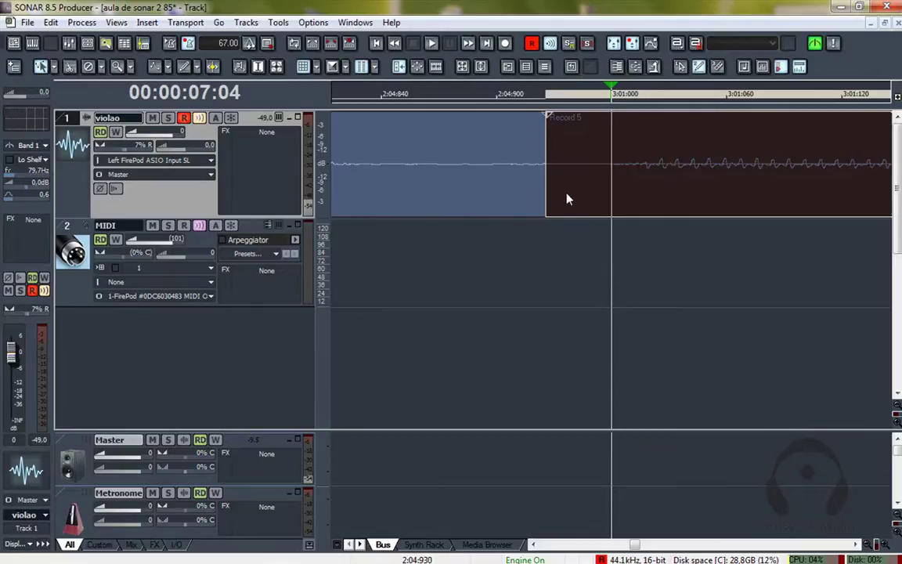
click(868, 544)
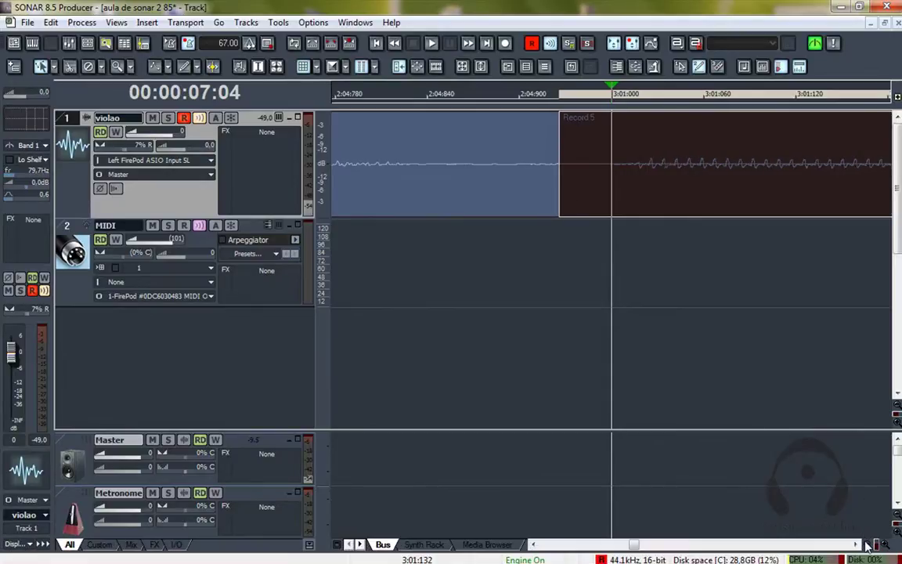
click(867, 545)
click(868, 544)
click(868, 544)
click(867, 544)
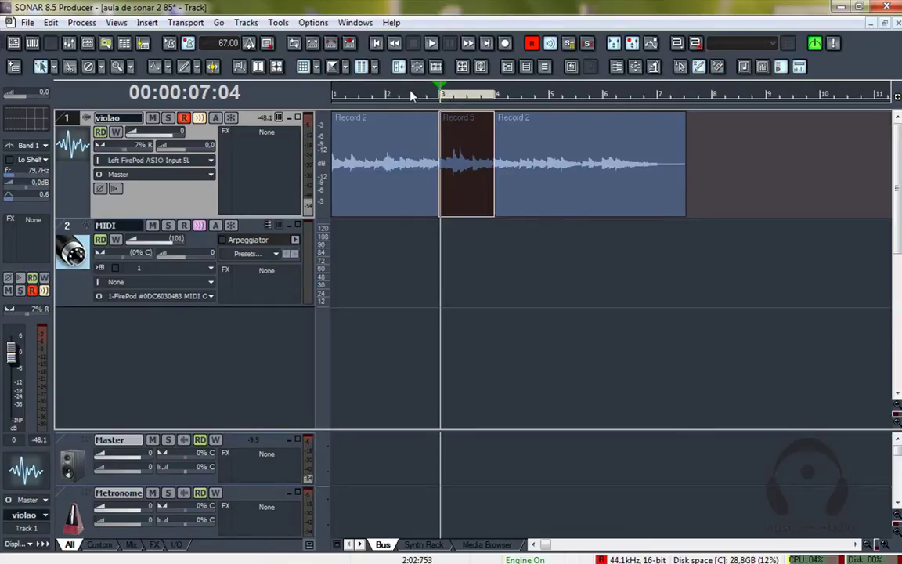
click(397, 94)
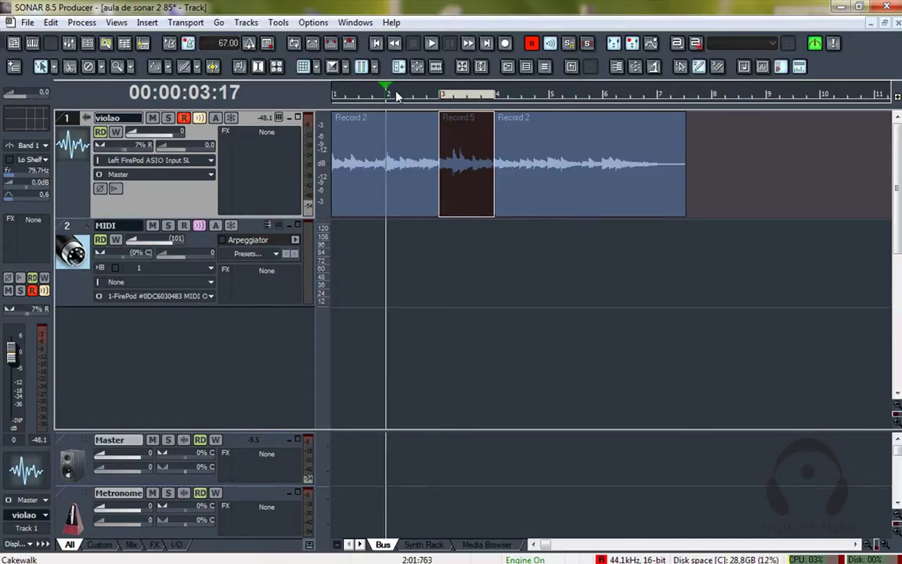
Step: Review the recording mode, Auto Punch and loop recording settings in the Record Options
click(333, 97)
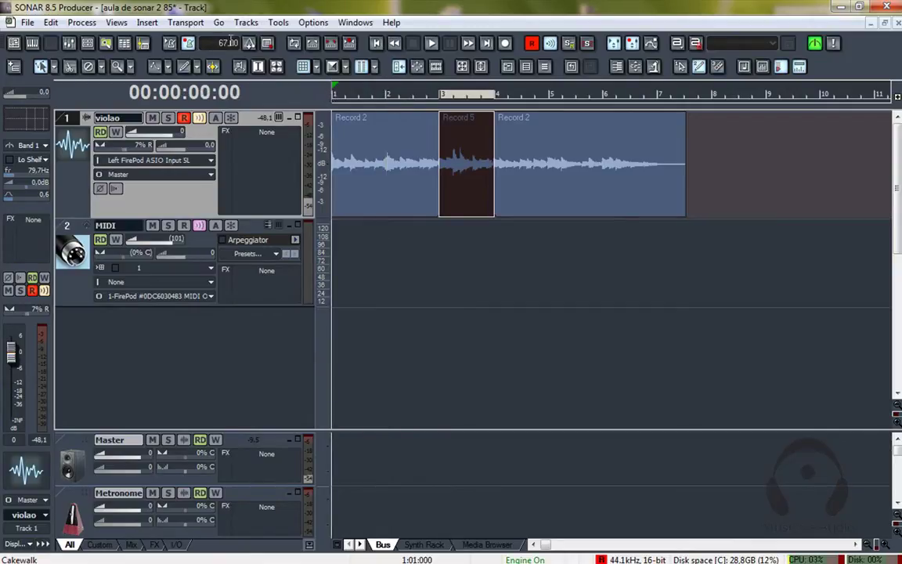
click(358, 140)
click(519, 145)
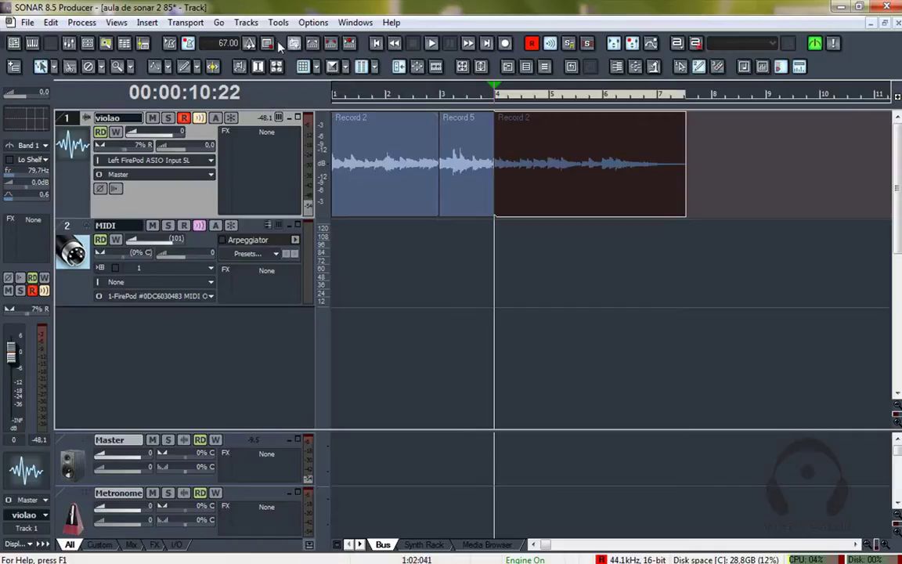
click(249, 43)
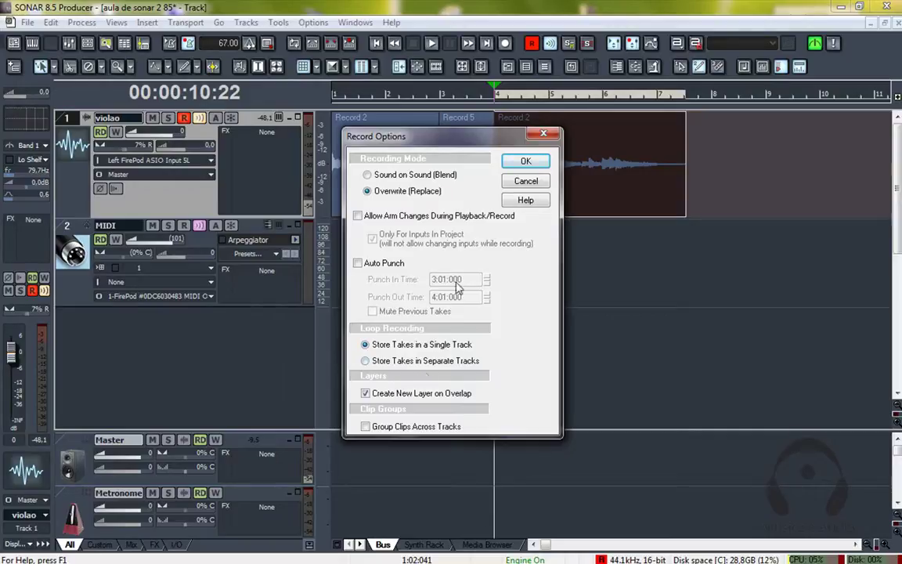
click(524, 162)
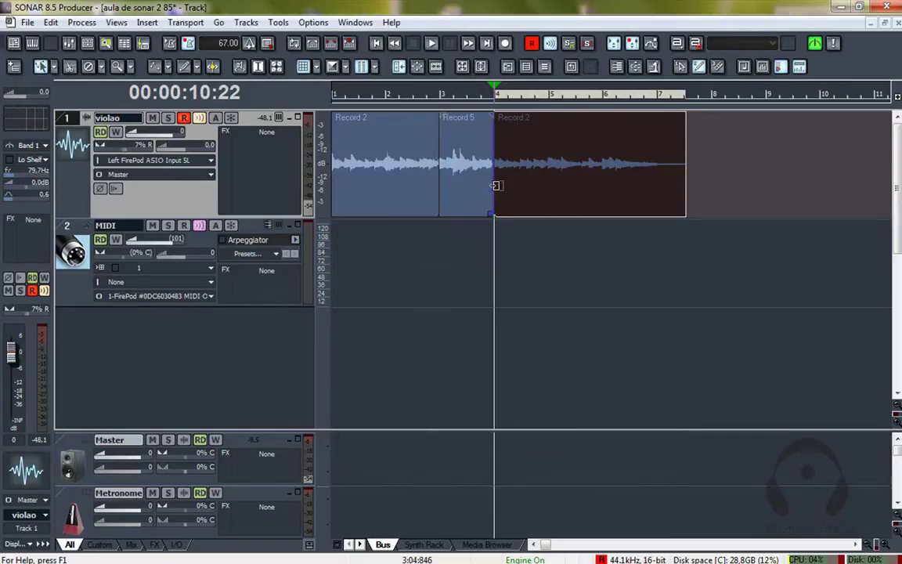
Step: Remove the punched-in clip at measure 3 and restore violao's original unbroken take
click(471, 183)
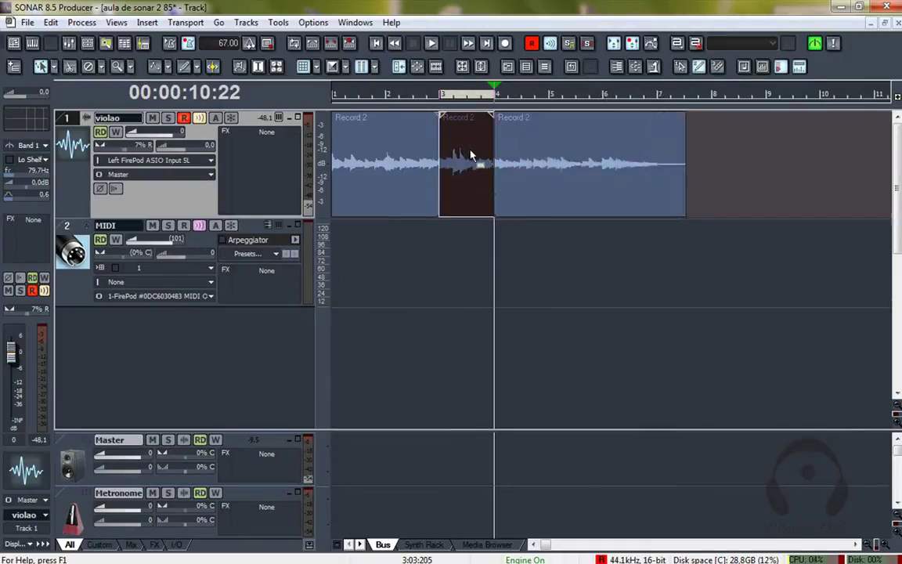
key(Delete)
key(ctrl+z)
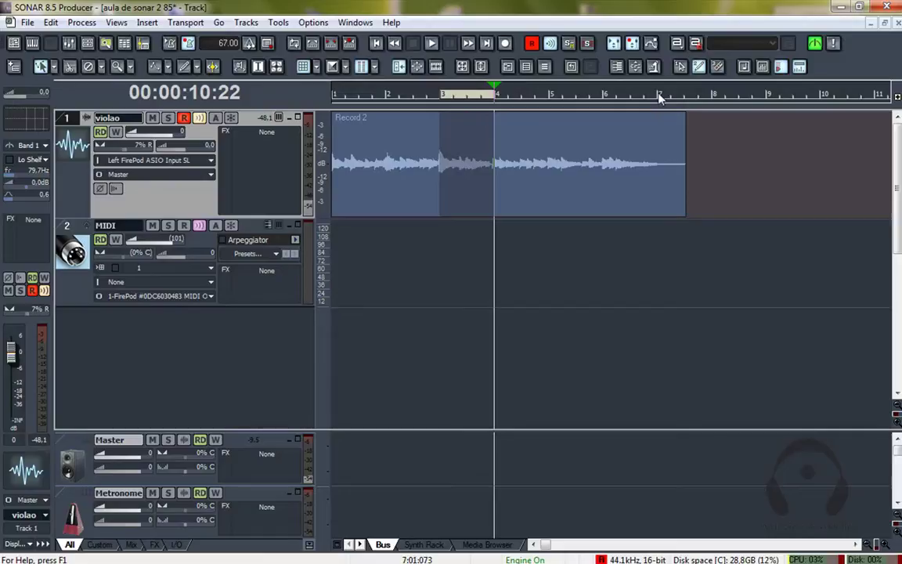
Step: Set the loop range from measure 1 to measure 7 and return the playback position to the project start
drag(659, 96, 291, 86)
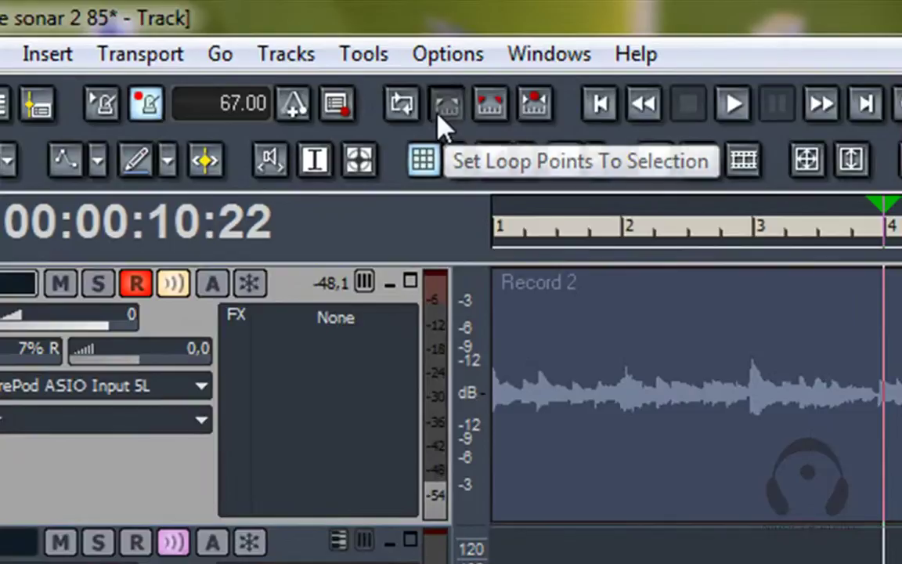
click(444, 123)
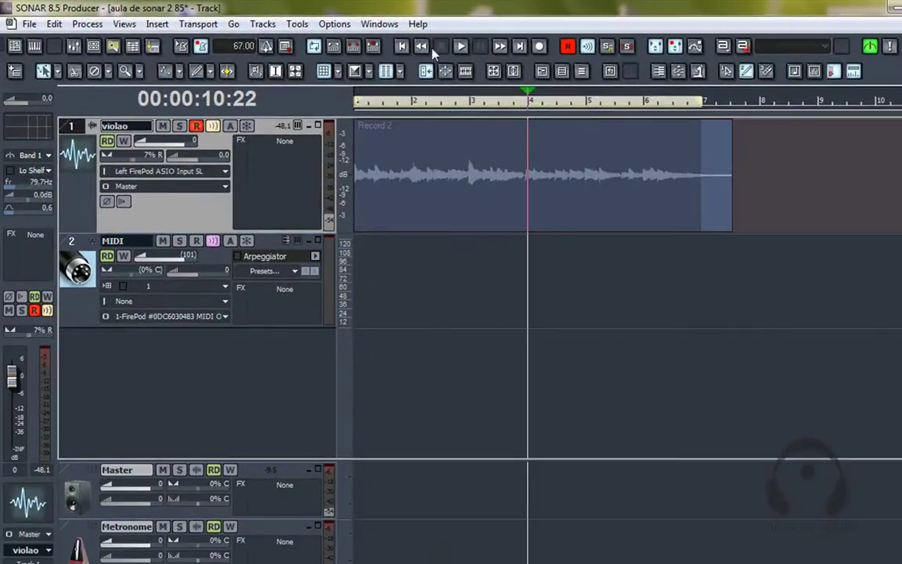
click(420, 47)
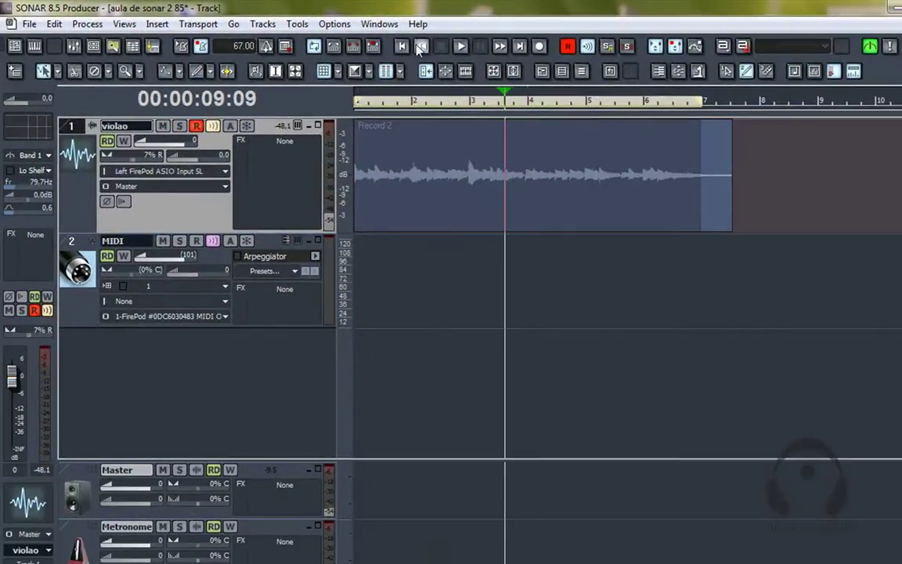
click(404, 46)
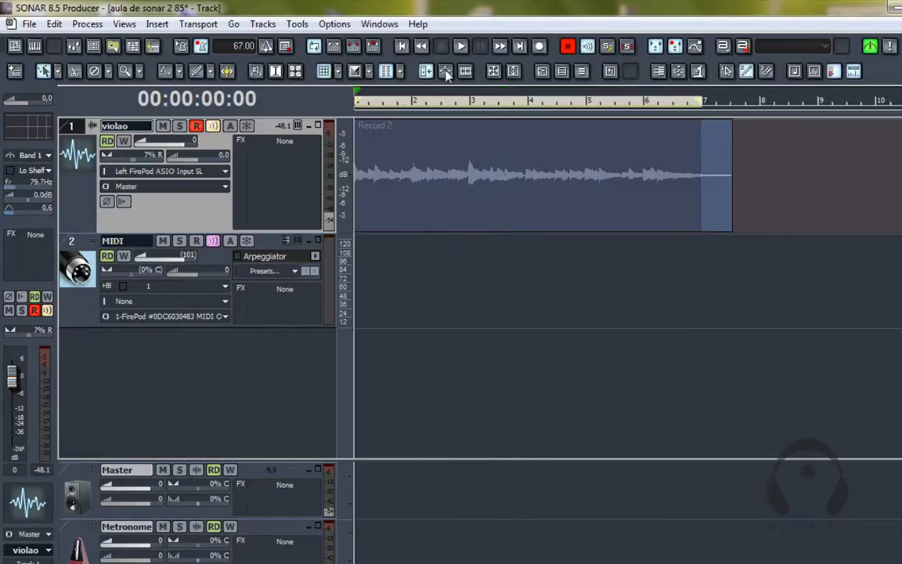
click(538, 47)
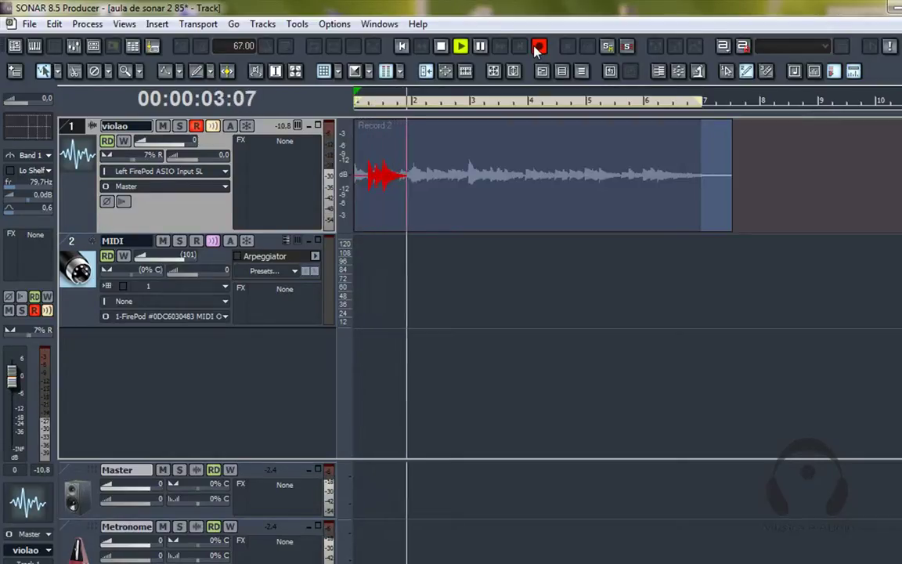
click(538, 47)
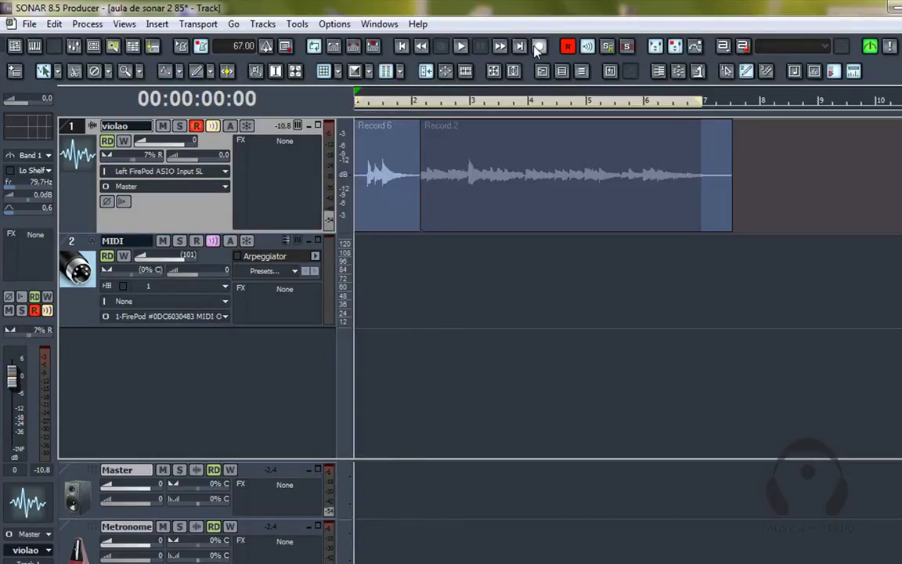
key(ctrl+z)
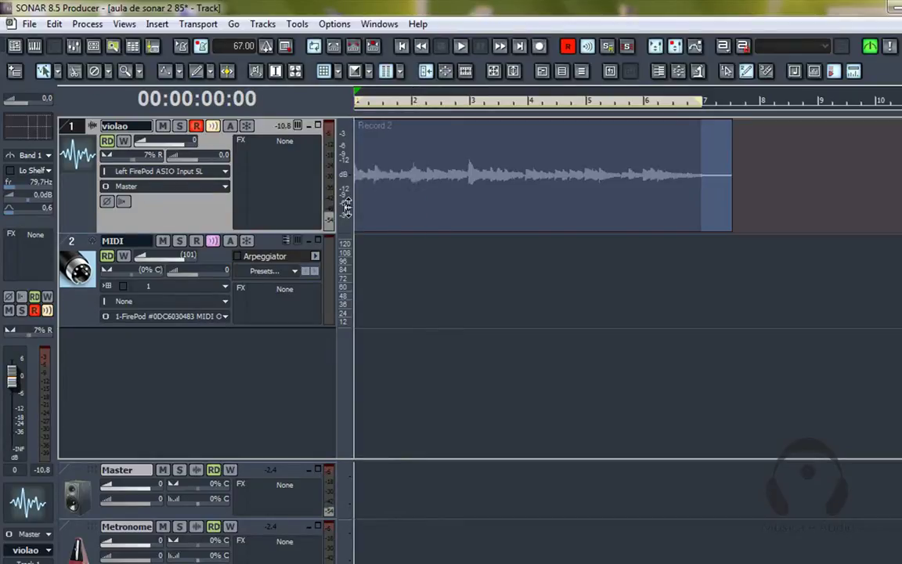
Step: Disarm violao and insert a new audio track below the MIDI track, expanded to show its controls
click(197, 127)
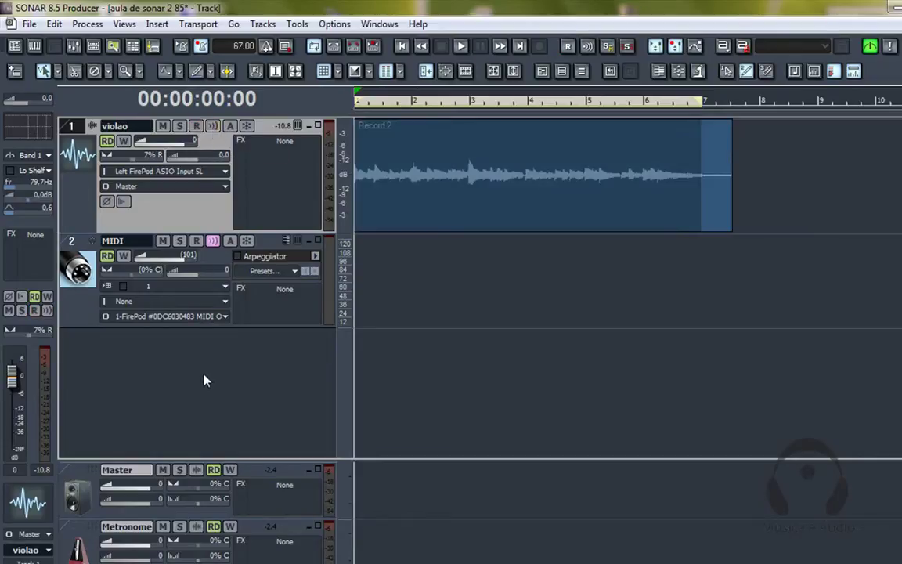
right_click(204, 381)
click(258, 383)
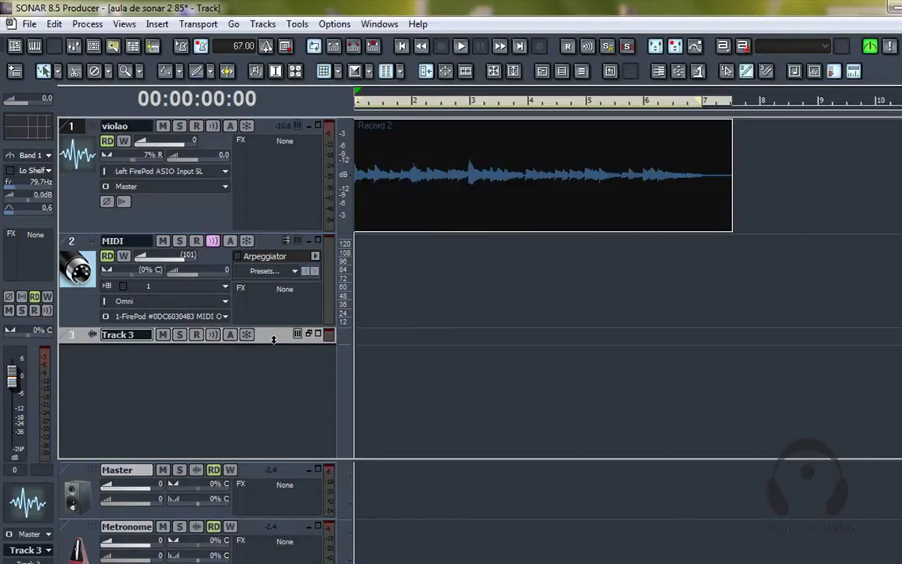
scroll(220, 413, down, 2)
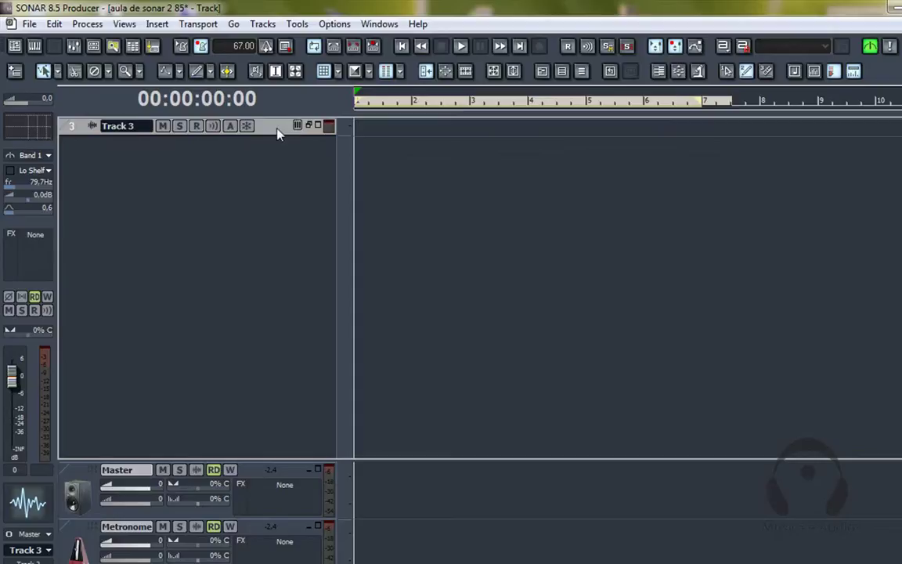
drag(261, 133, 247, 292)
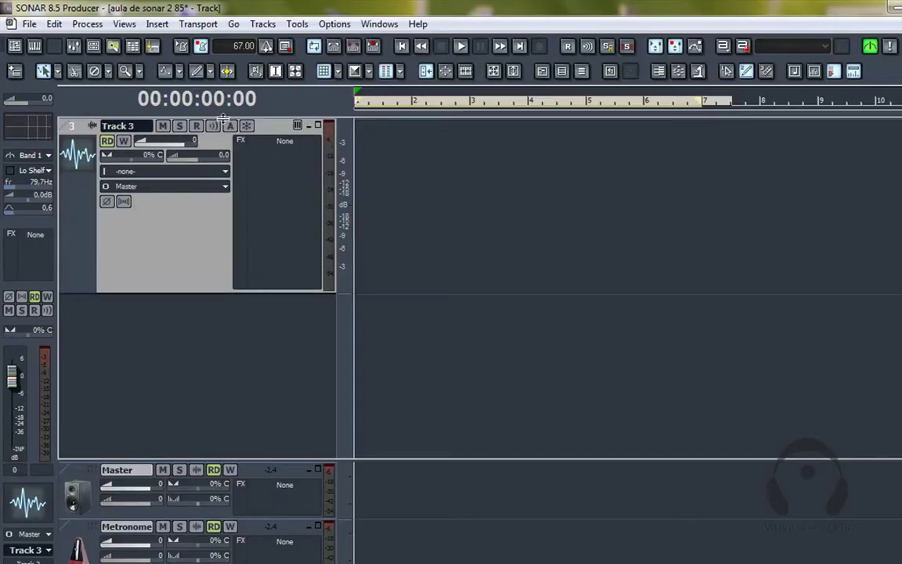
Step: Arm Track 3 for recording and set its input to Left FirePod ASIO Input 5L
click(199, 127)
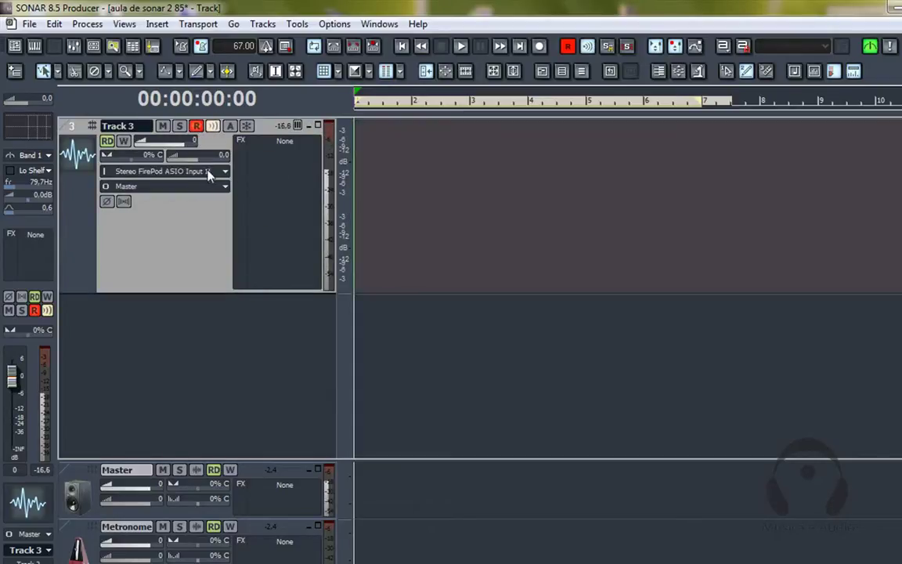
click(226, 171)
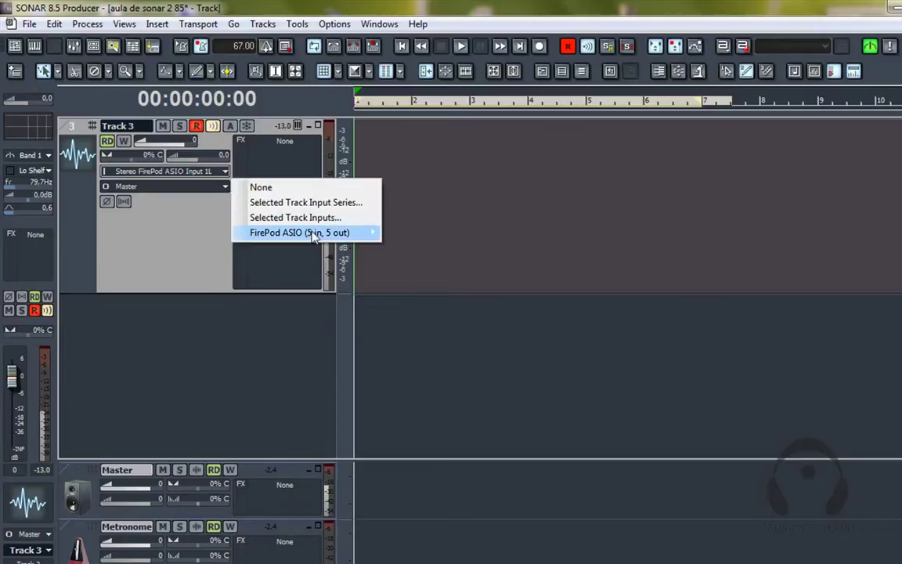
mouse_move(363, 233)
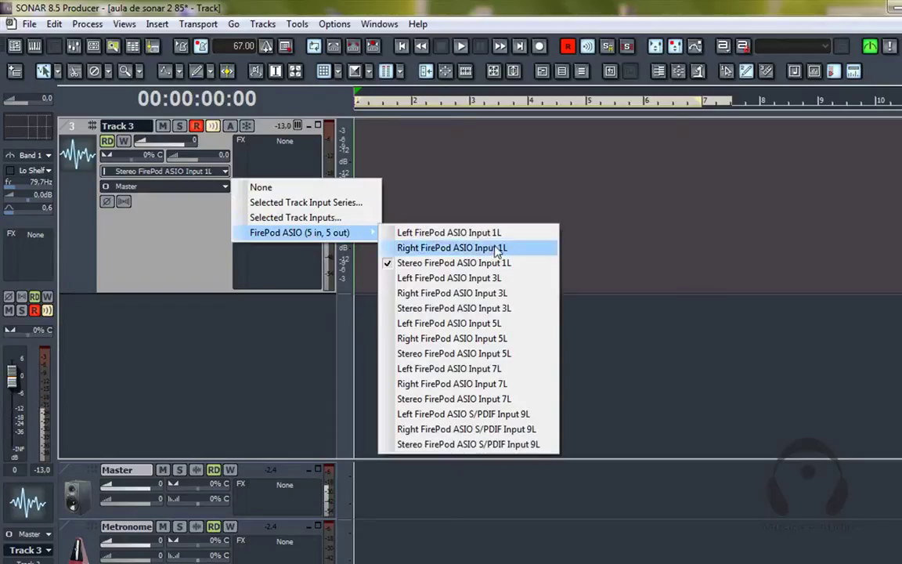
click(529, 326)
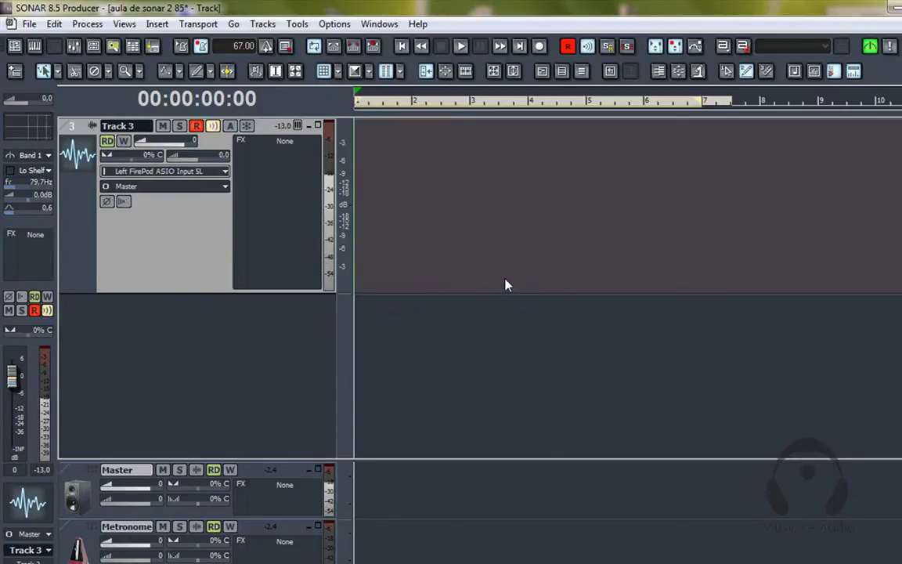
Step: Loop-record two takes on Track 3 across measures 1 to 7, and stop during the second pass
scroll(505, 284, up, 3)
scroll(505, 274, down, 1)
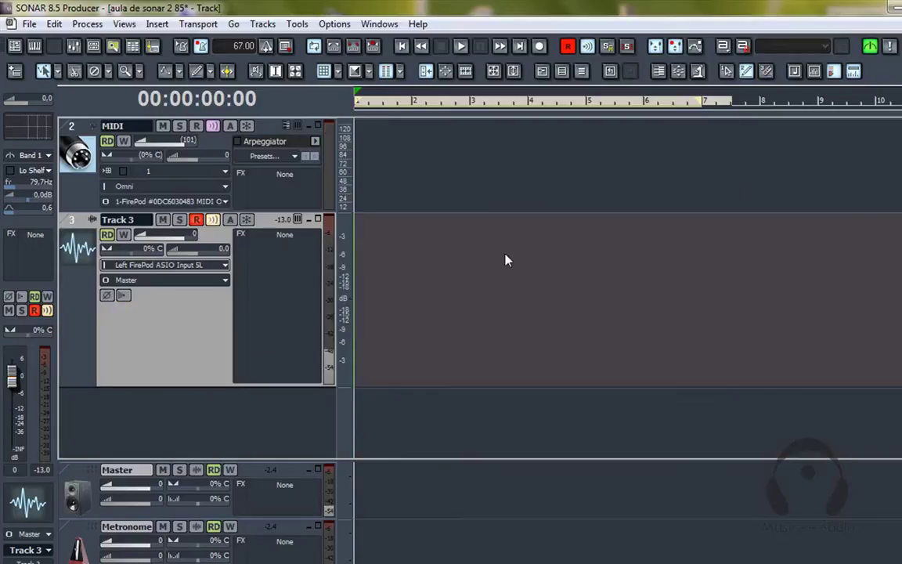
click(539, 46)
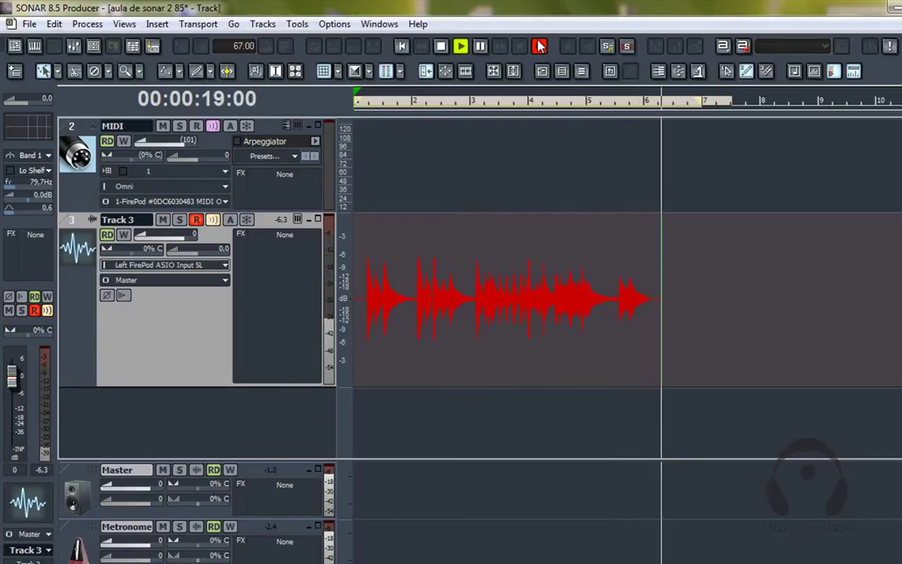
click(540, 45)
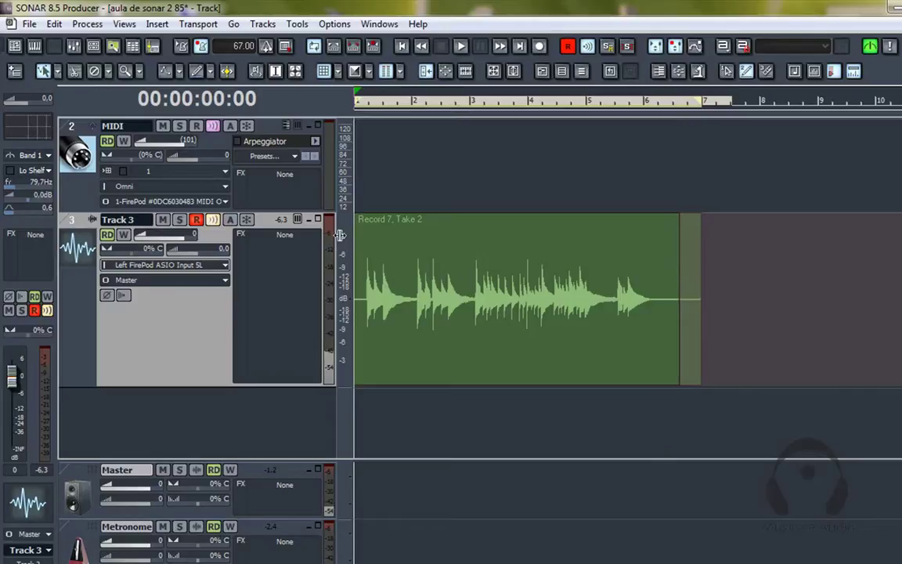
Step: Show Track 3's overlapping takes on separate layers
click(688, 248)
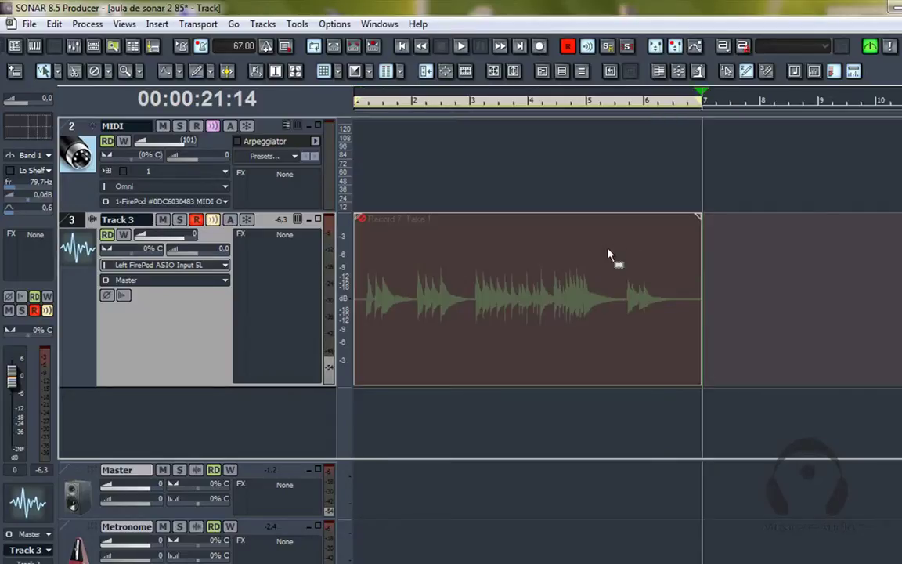
click(711, 246)
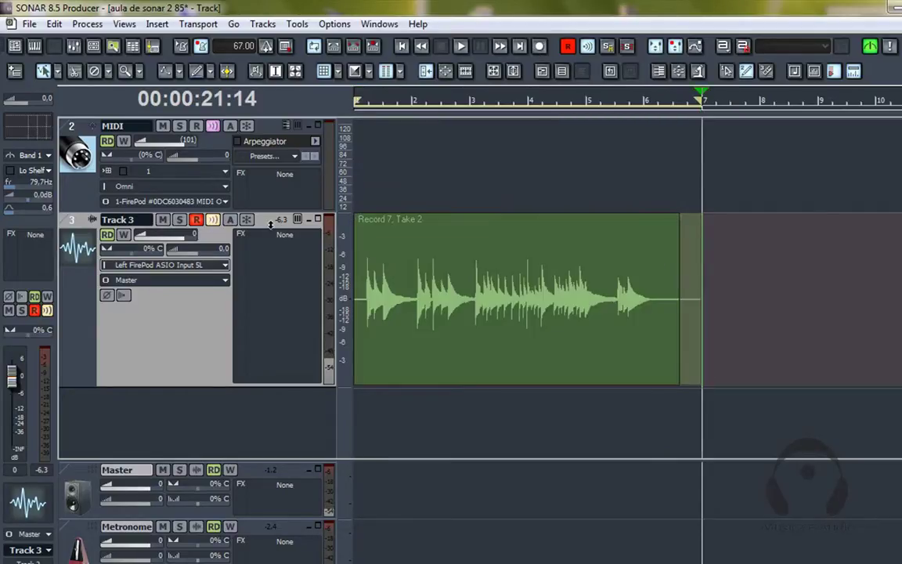
scroll(298, 223, up, 2)
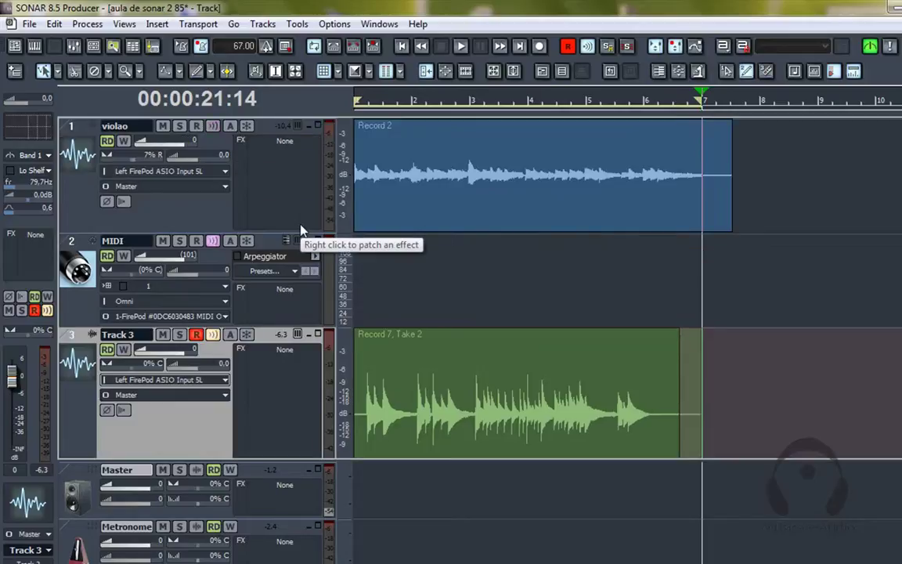
click(297, 336)
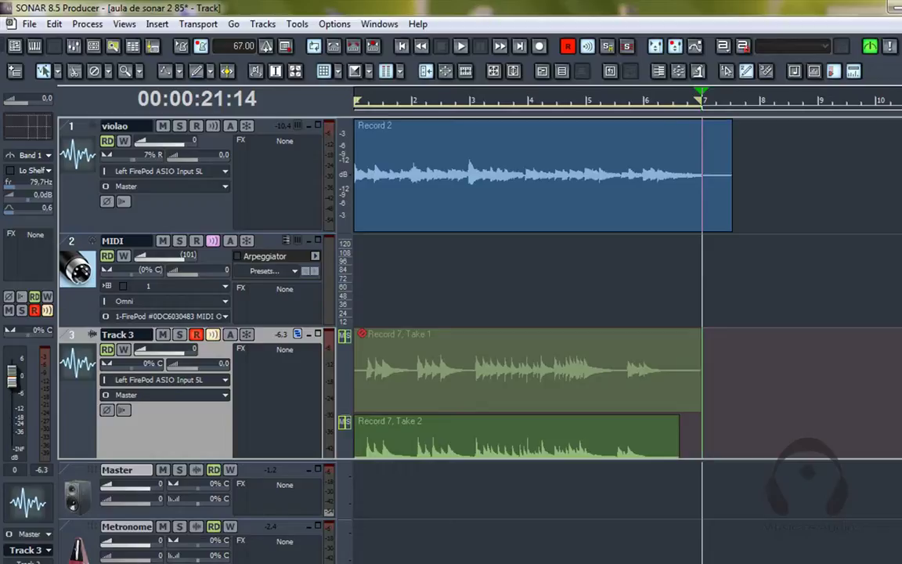
scroll(361, 154, down, 1)
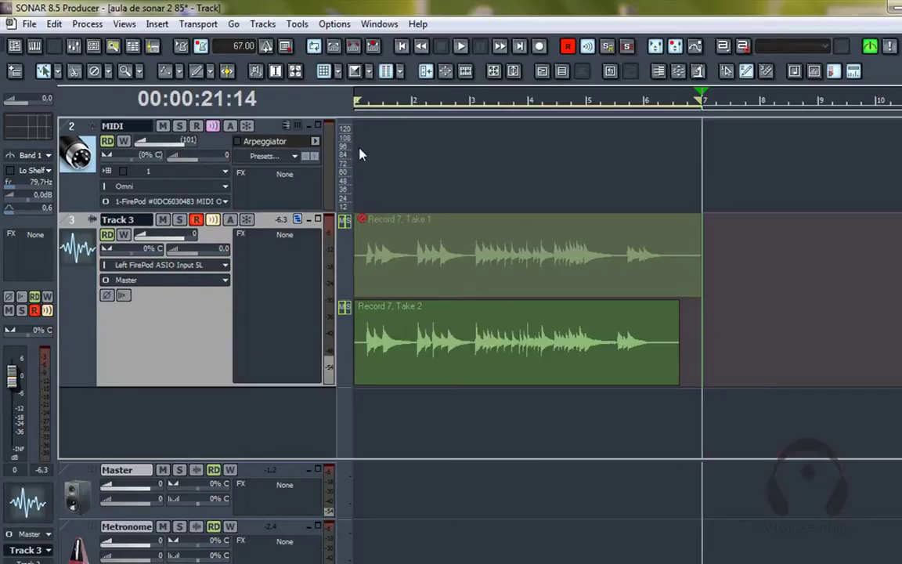
Step: Unmute the Take 1 clip on Track 3 with the Mute tool, and return to the Select tool
click(398, 229)
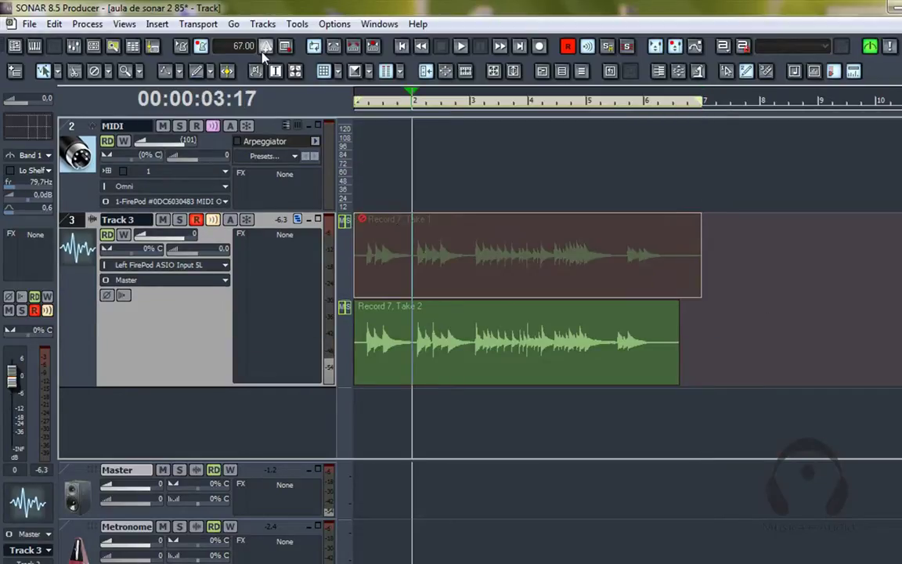
click(93, 71)
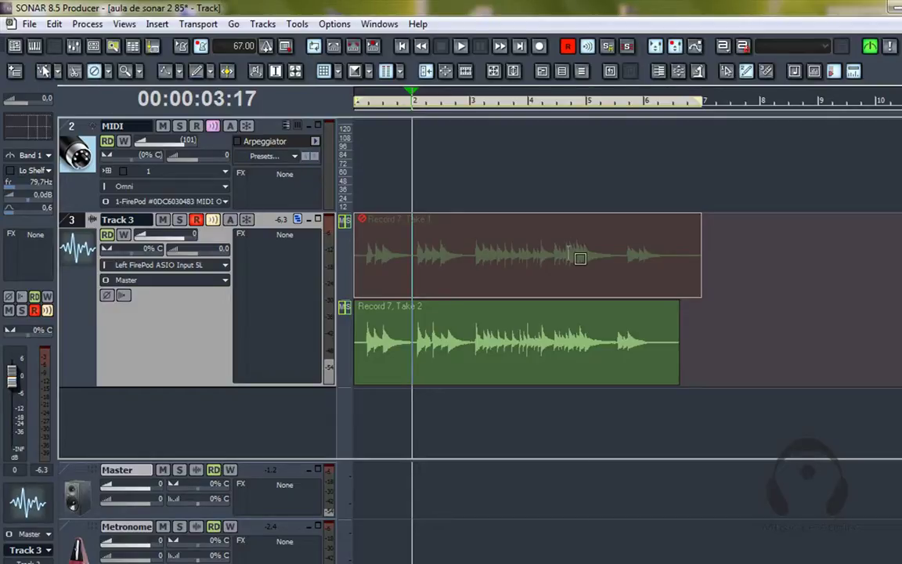
click(580, 258)
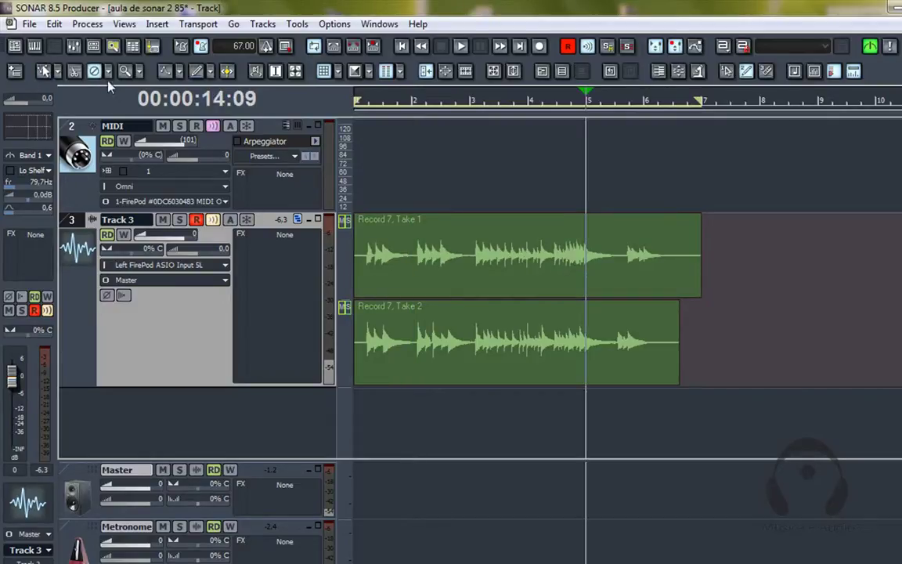
key(t)
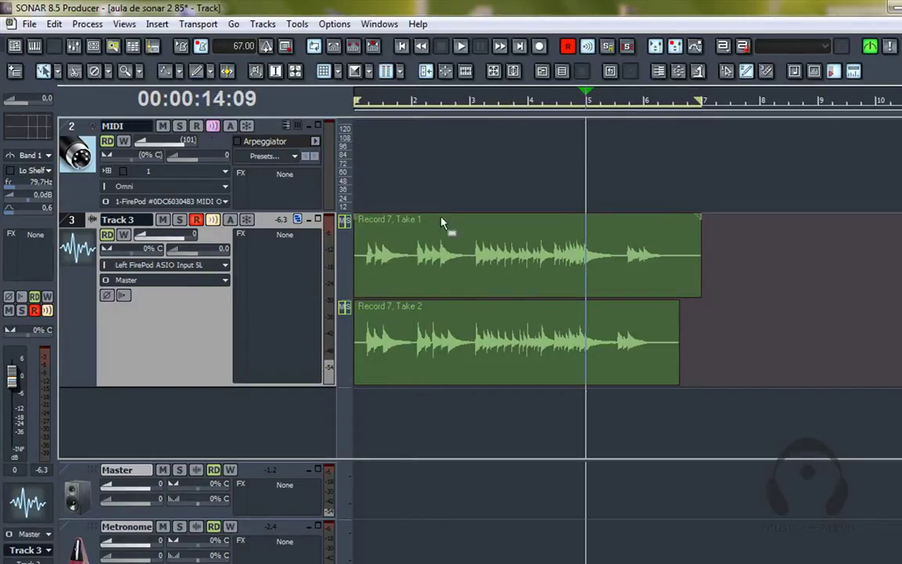
click(343, 222)
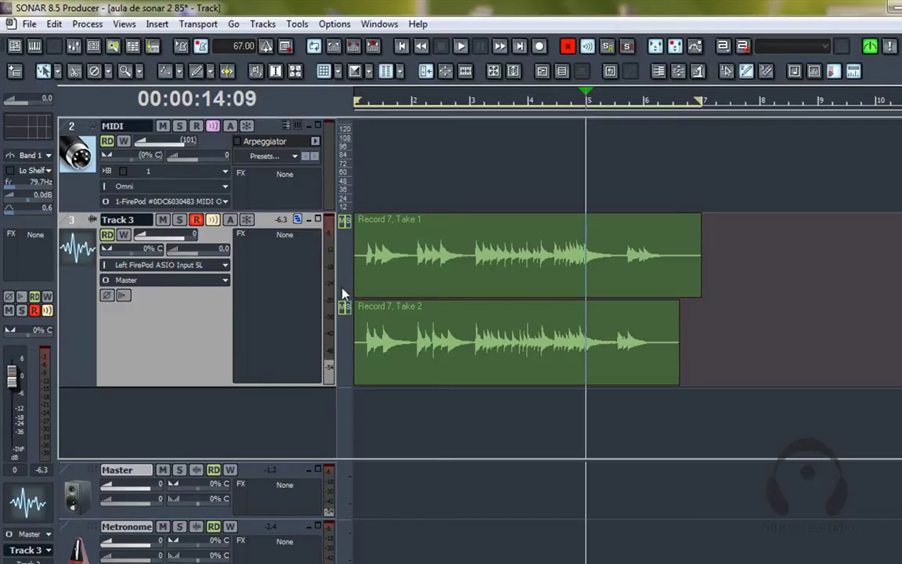
click(345, 307)
scroll(271, 216, down, 1)
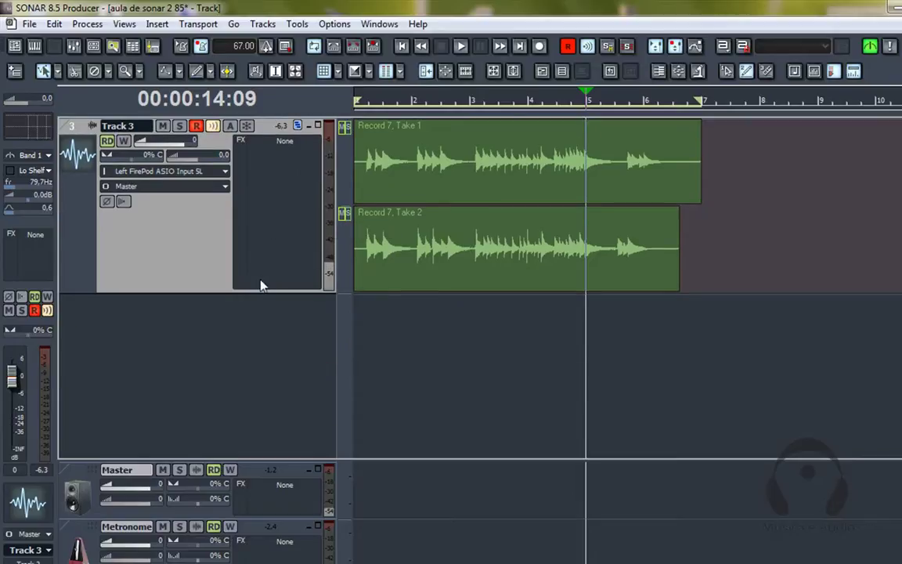
Step: Reduce the heights of Track 3, the violao track and the MIDI track, and move the playback position to measure 2
drag(260, 292, 263, 240)
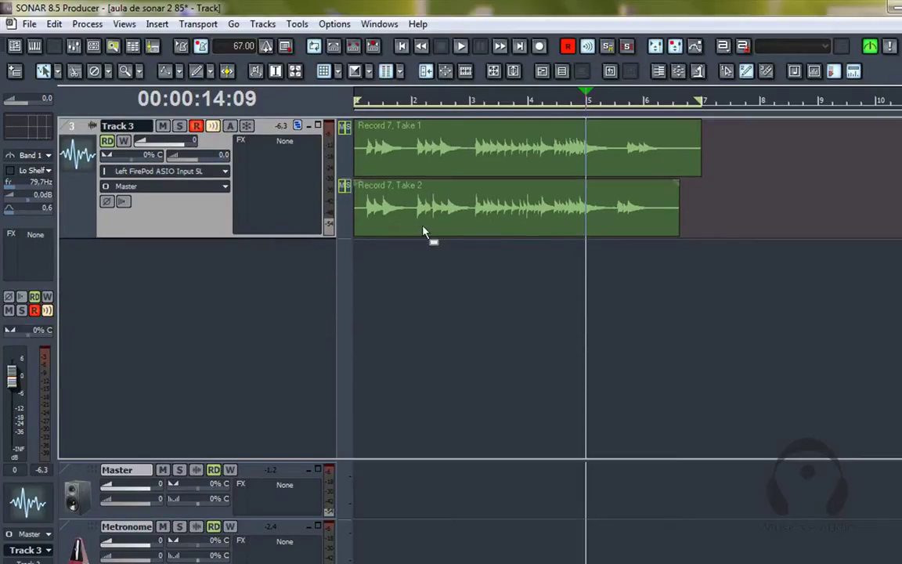
scroll(426, 232, up, 2)
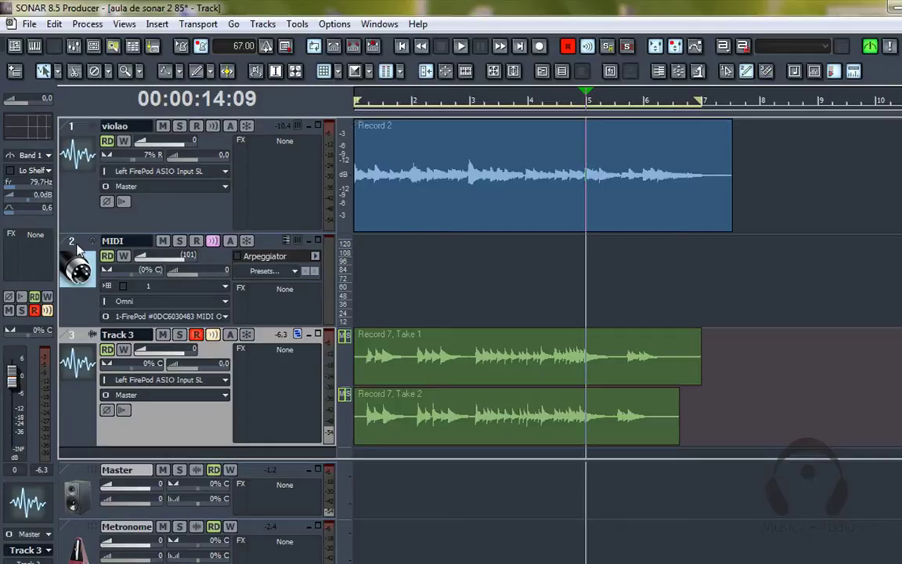
click(389, 105)
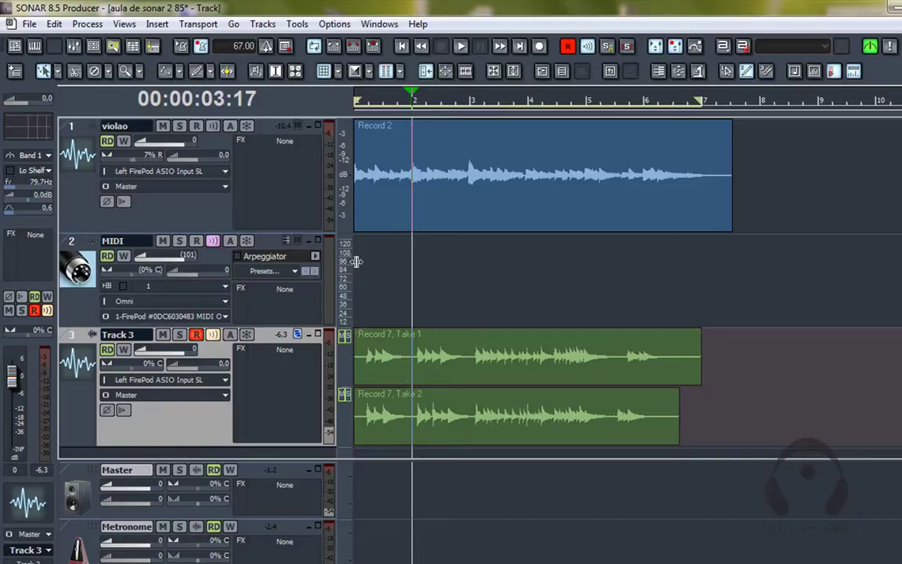
drag(306, 233, 307, 220)
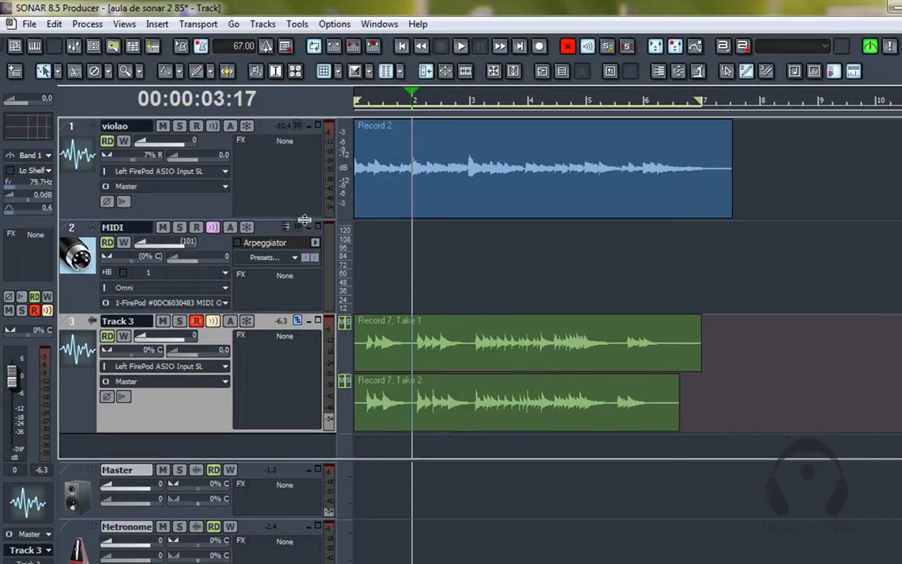
drag(297, 314, 300, 300)
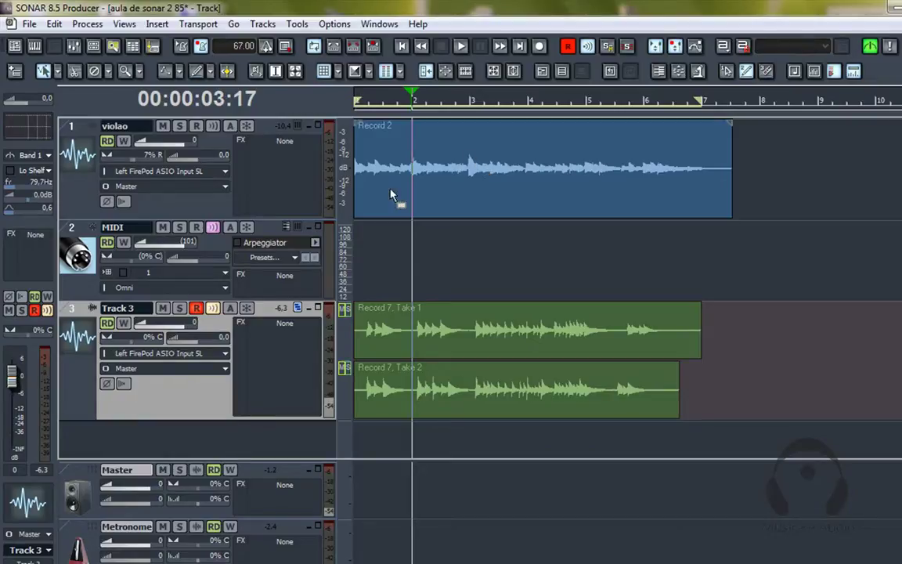
Step: Disarm Track 3, then enlarge the MIDI track enough to show its output row and select that track
click(196, 308)
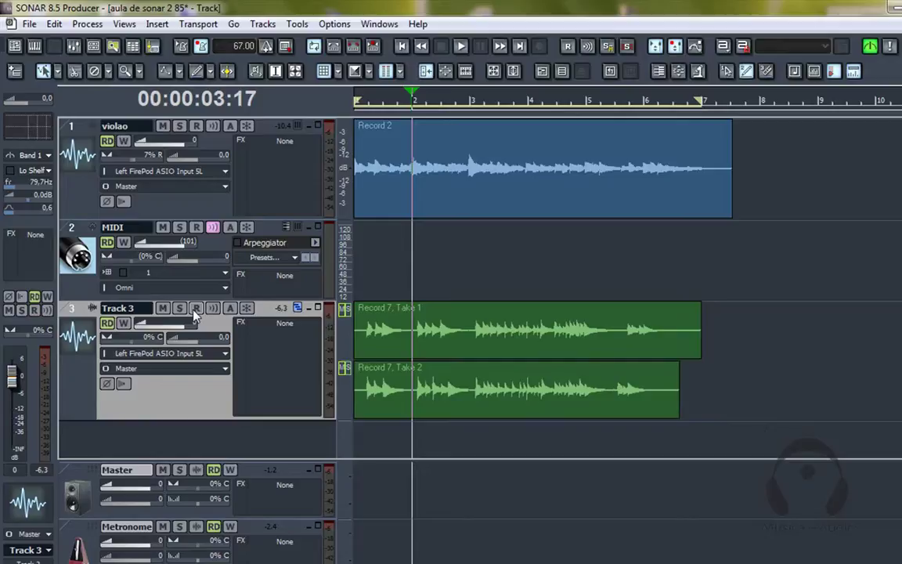
mouse_move(165, 244)
drag(195, 299, 193, 309)
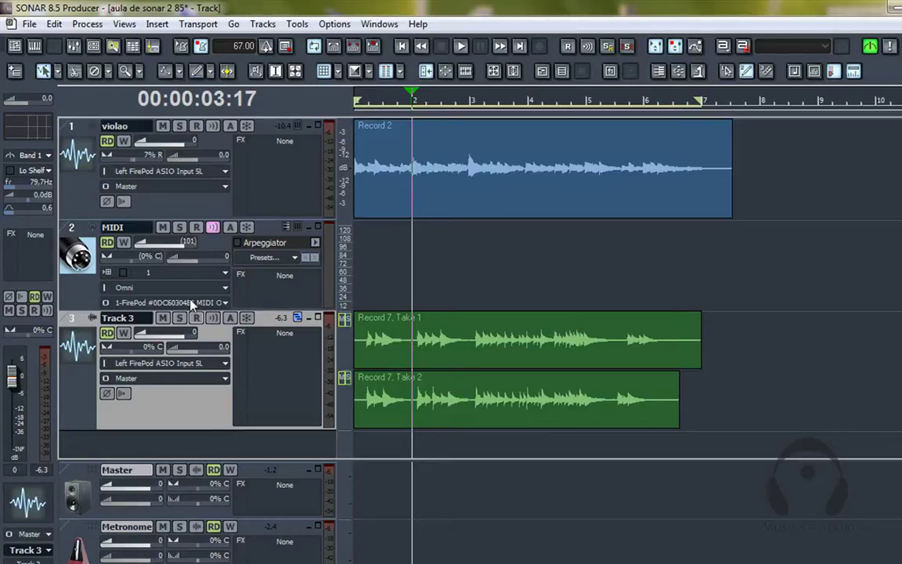
click(69, 232)
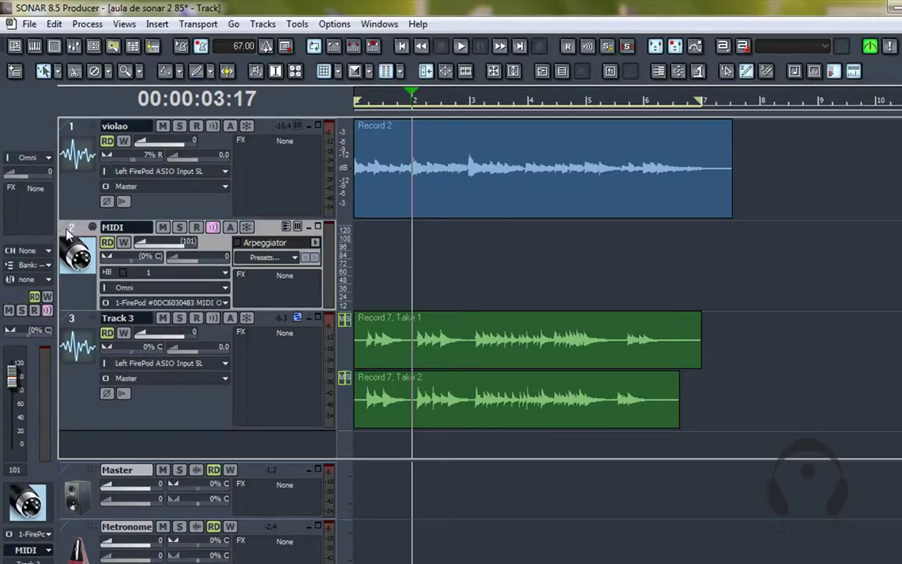